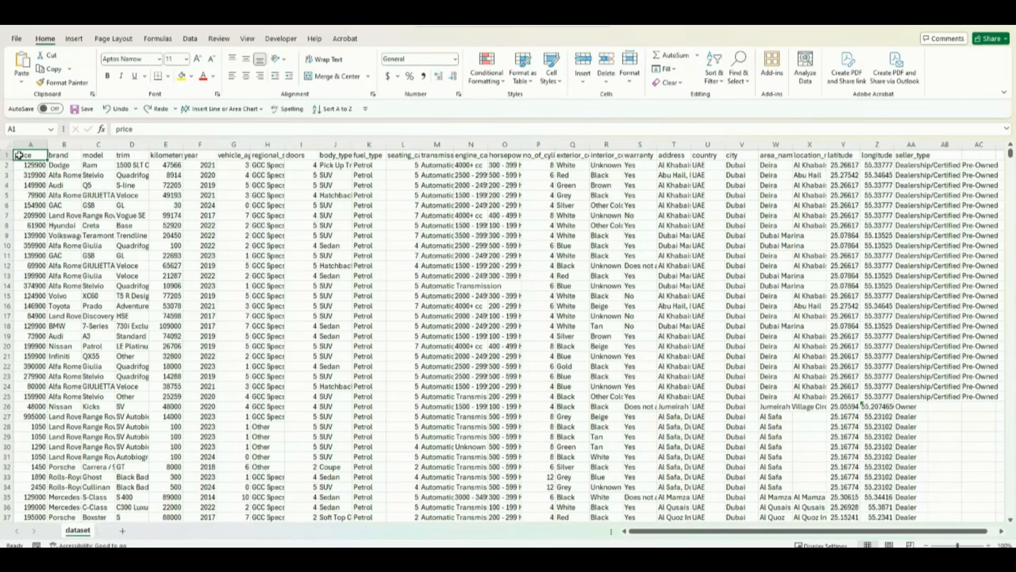
Step: Examine the extent of the car dataset, from its first to last column and first to last row
key("ctrl+Right")
key("Right")
key("Right")
key("Right")
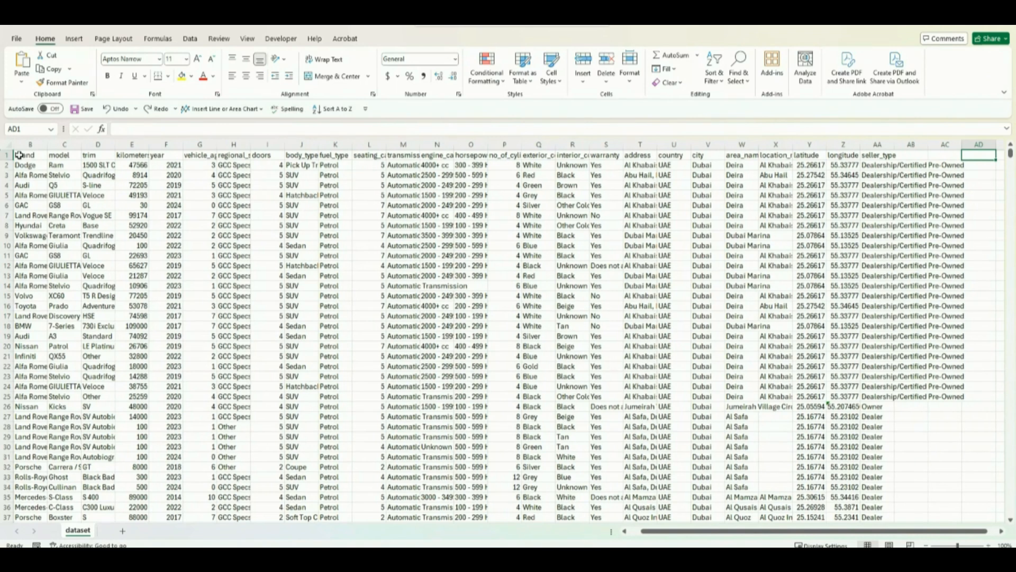
key("ctrl+Left")
key("ctrl+Left")
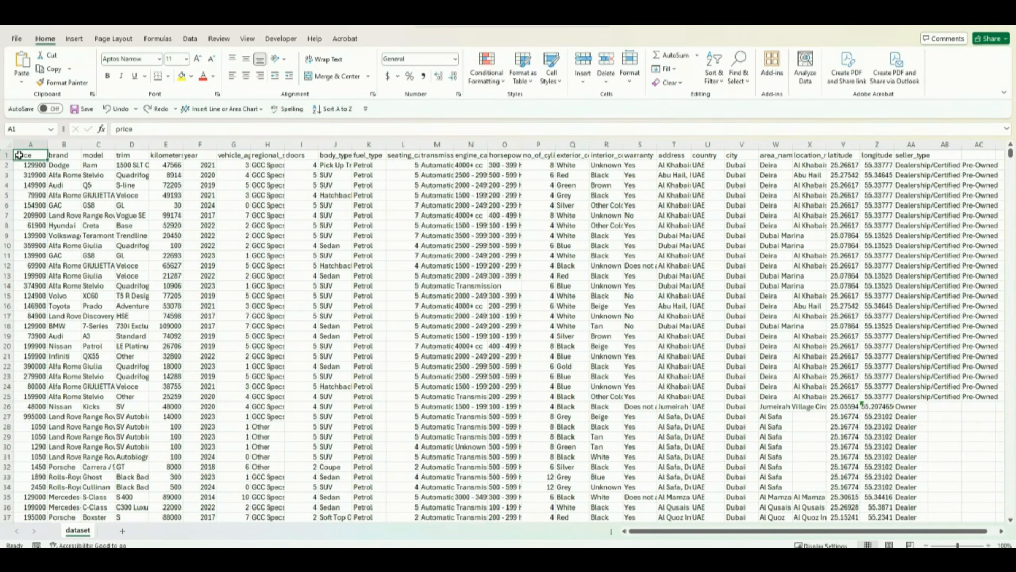
key("ctrl+Down")
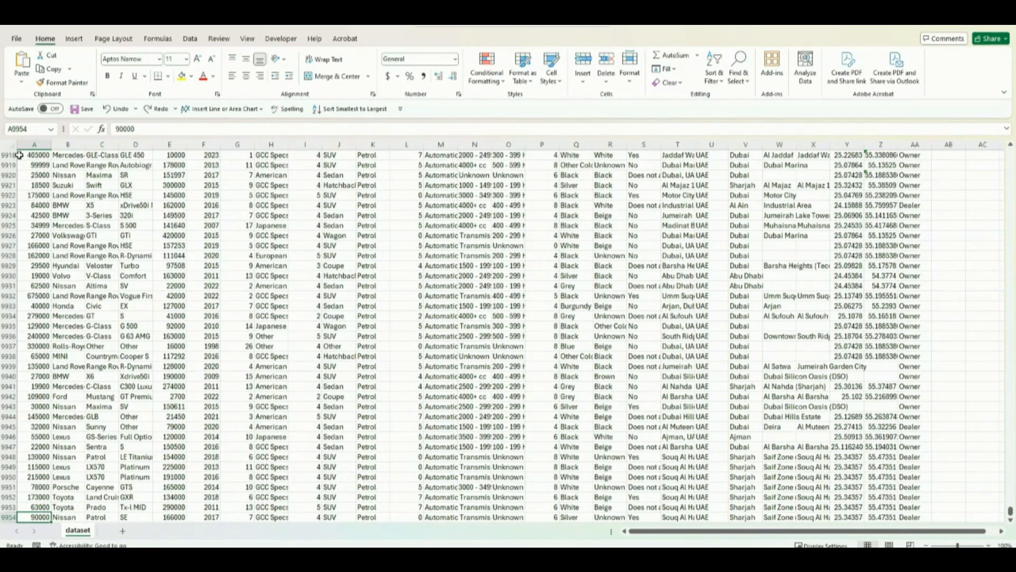
key("Down")
key("Down")
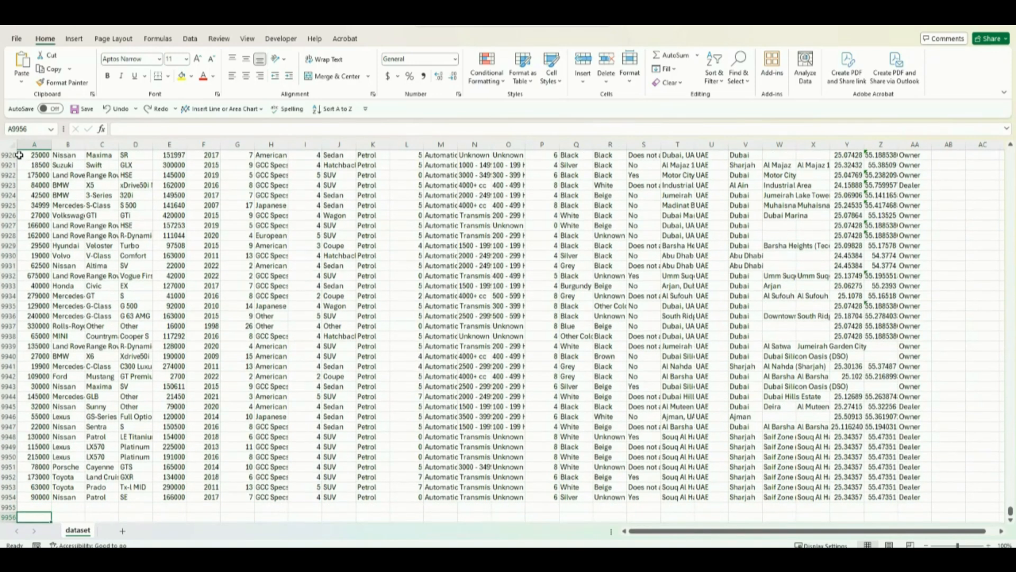
key("ctrl+Up")
key("ctrl+Up")
key("Right")
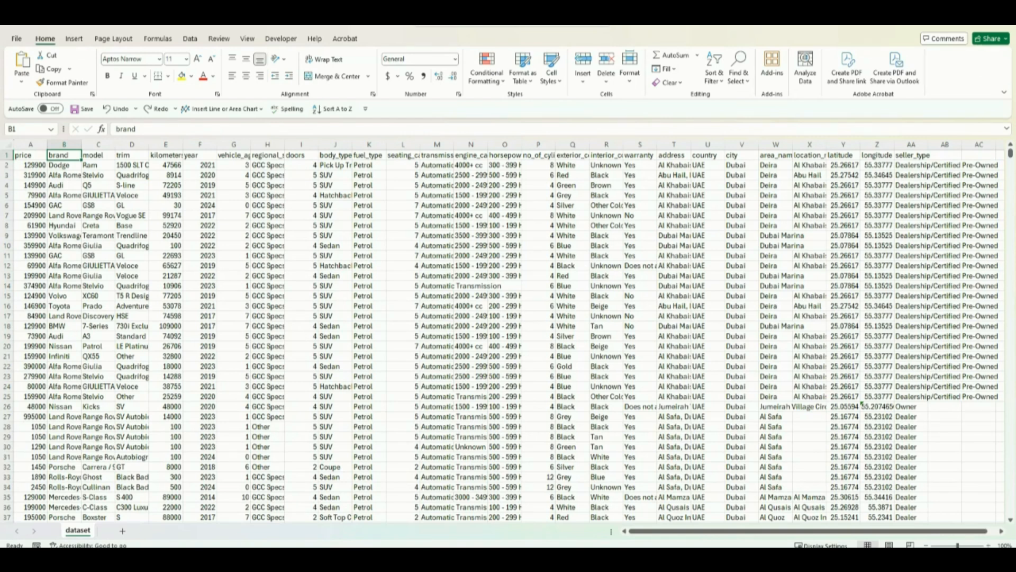
key("Left")
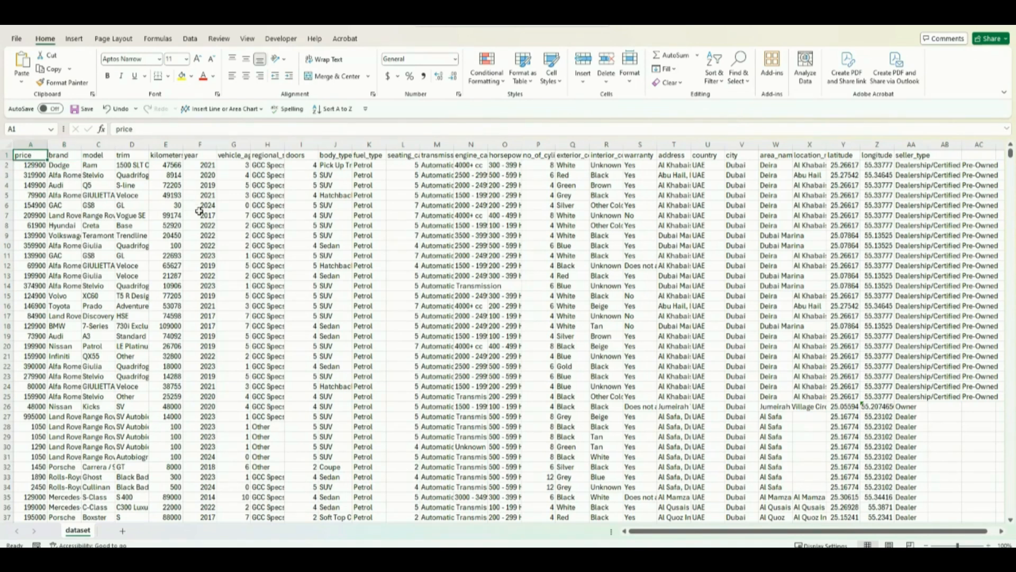
Step: Convert the range A1:AA9954 into a table with headers and name the table Dataset
key("ctrl+t")
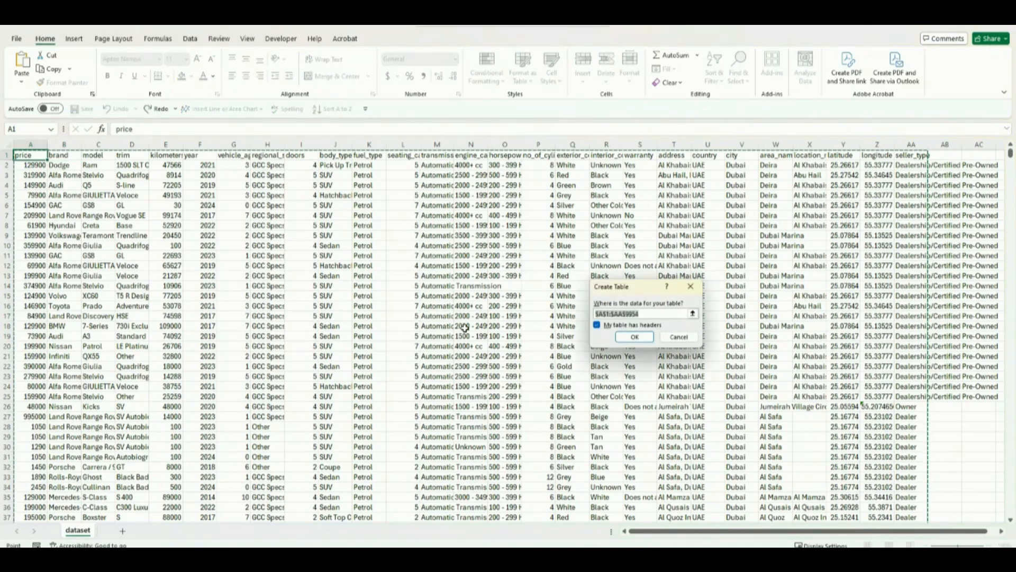
left_click(634, 337)
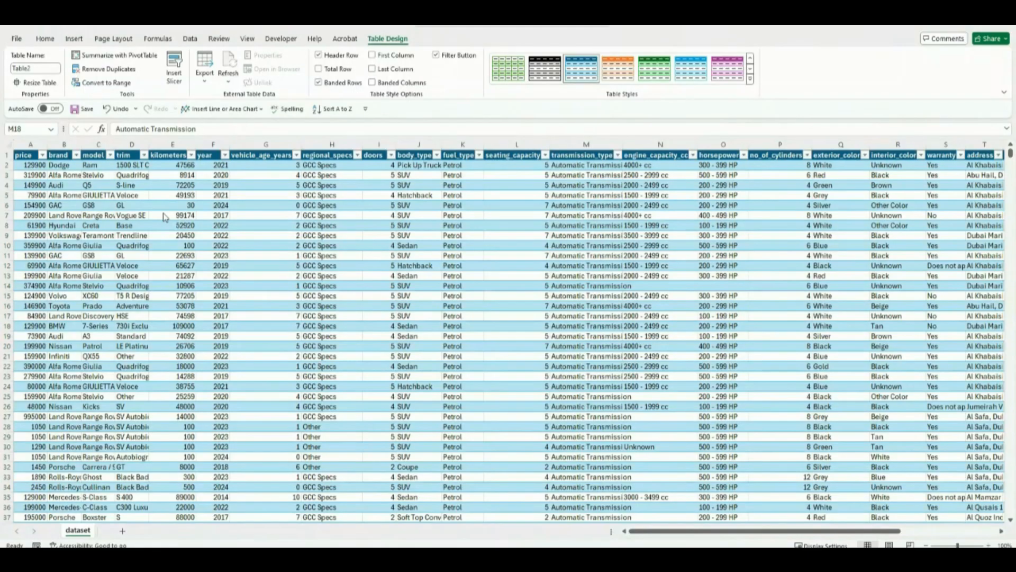
left_click(40, 69)
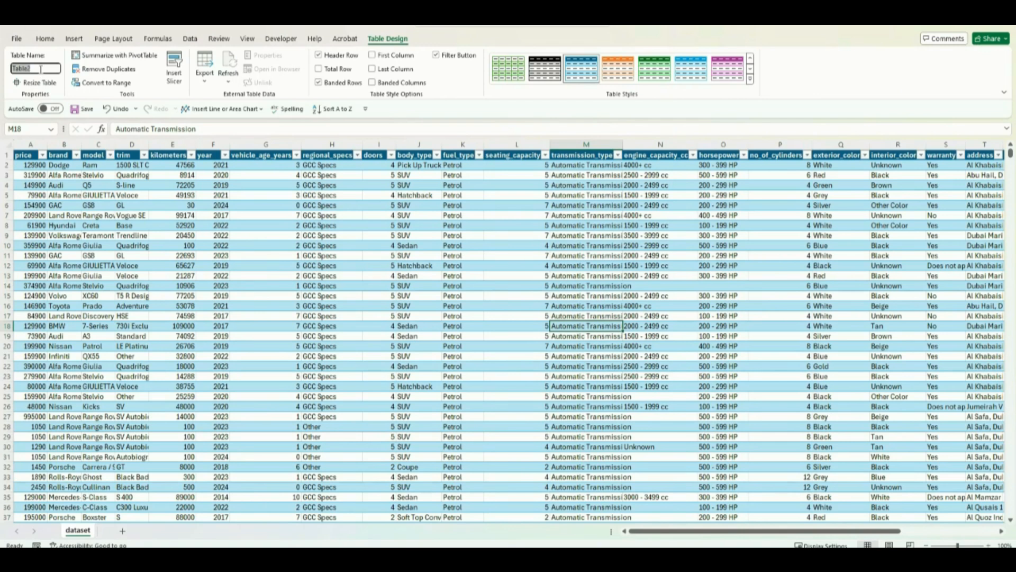
key("BackSpace")
key("Return")
left_click(97, 167)
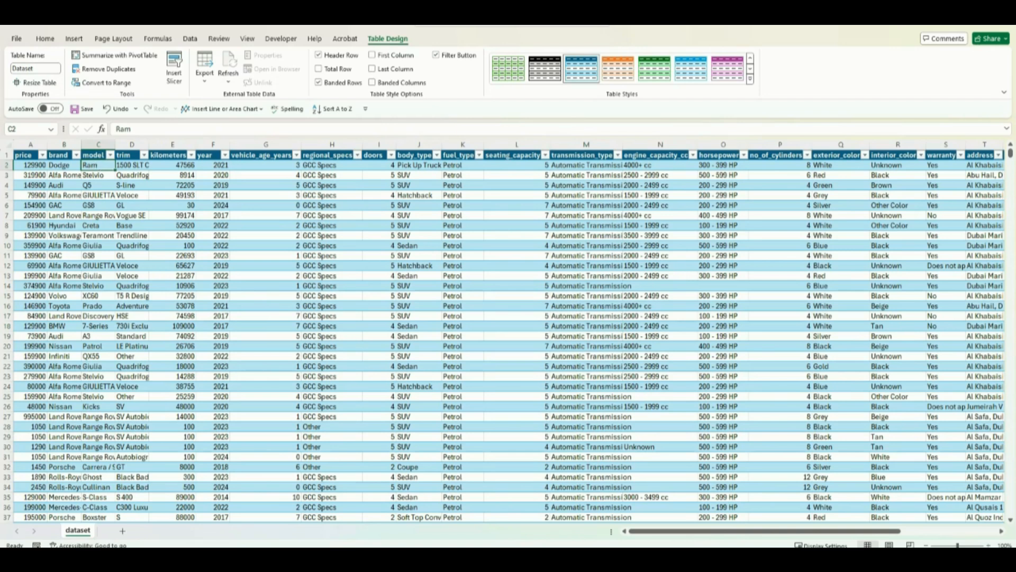
left_click(953, 27)
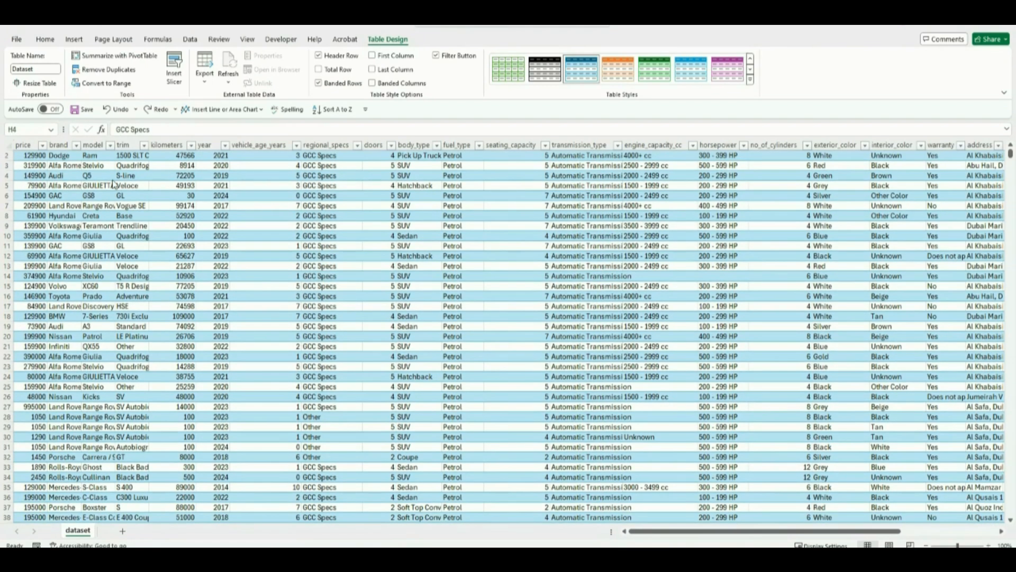
Step: Create a PivotTable from the Dataset table on a new worksheet and name it PivotTable1
left_click(119, 57)
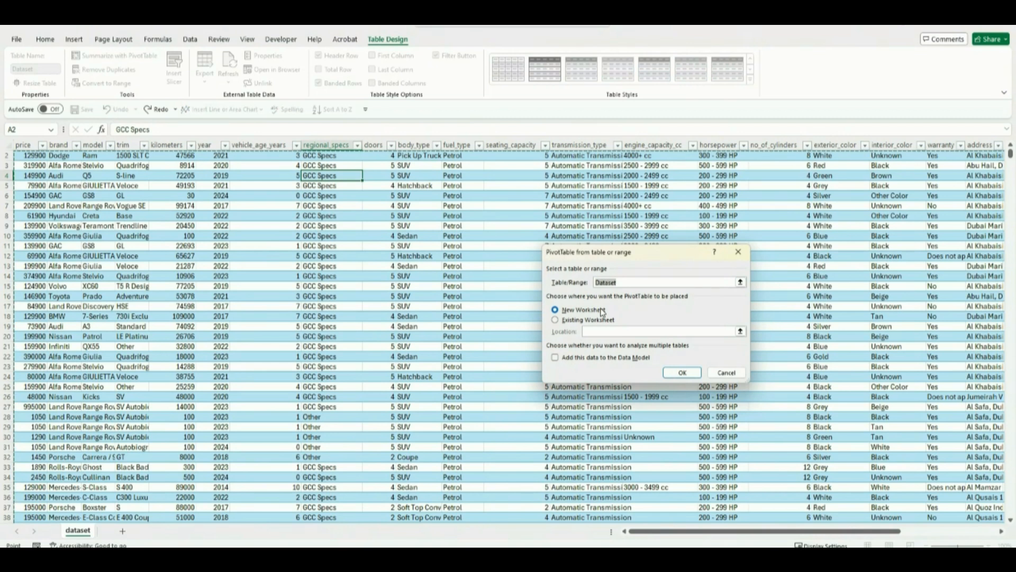
left_click(681, 373)
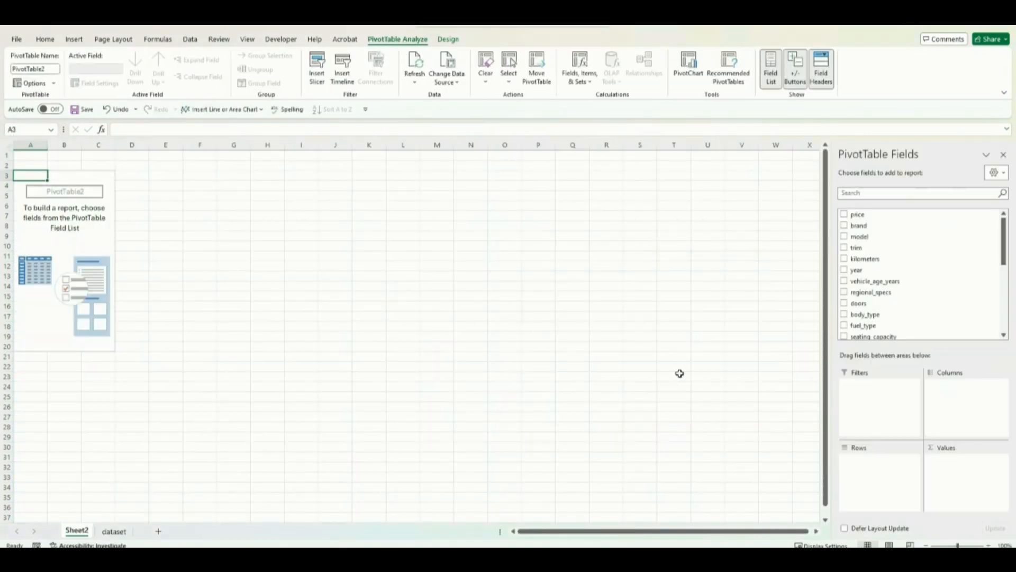
left_click(99, 236)
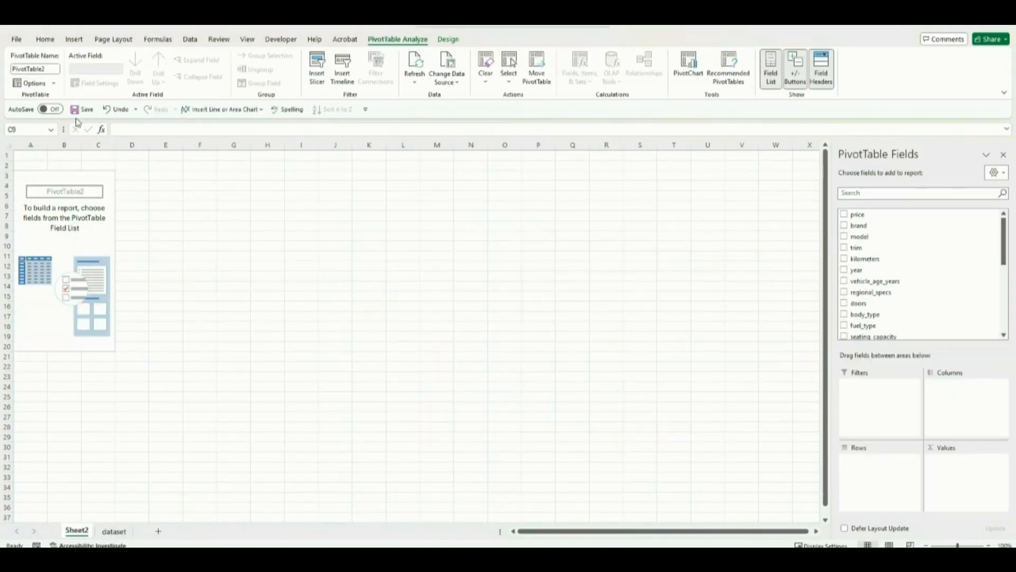
left_click(52, 68)
left_click(55, 69)
key("BackSpace")
key("Return")
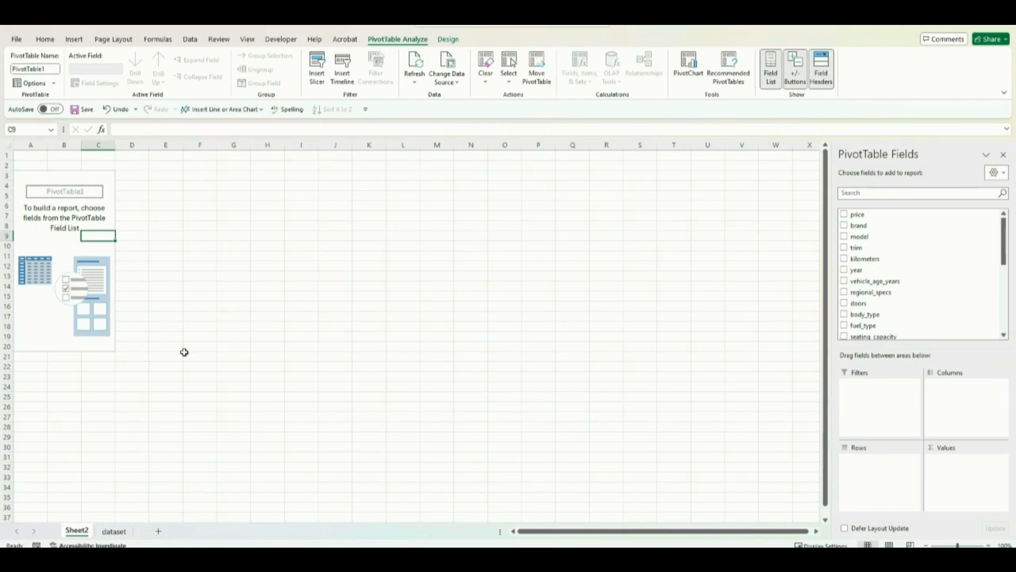
Step: Rename the new PivotTable worksheet as pivotTable1
right_click(78, 530)
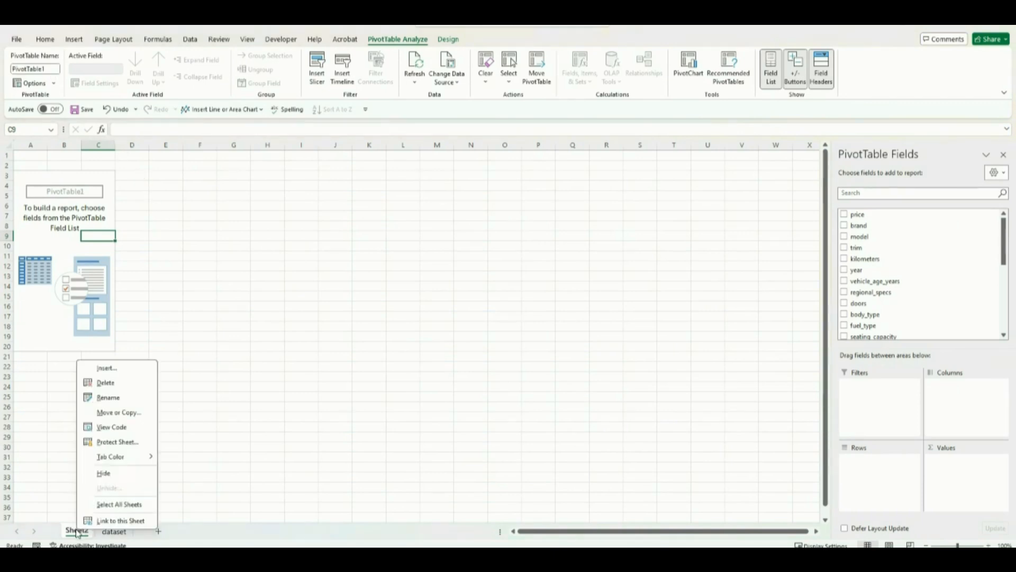
left_click(109, 398)
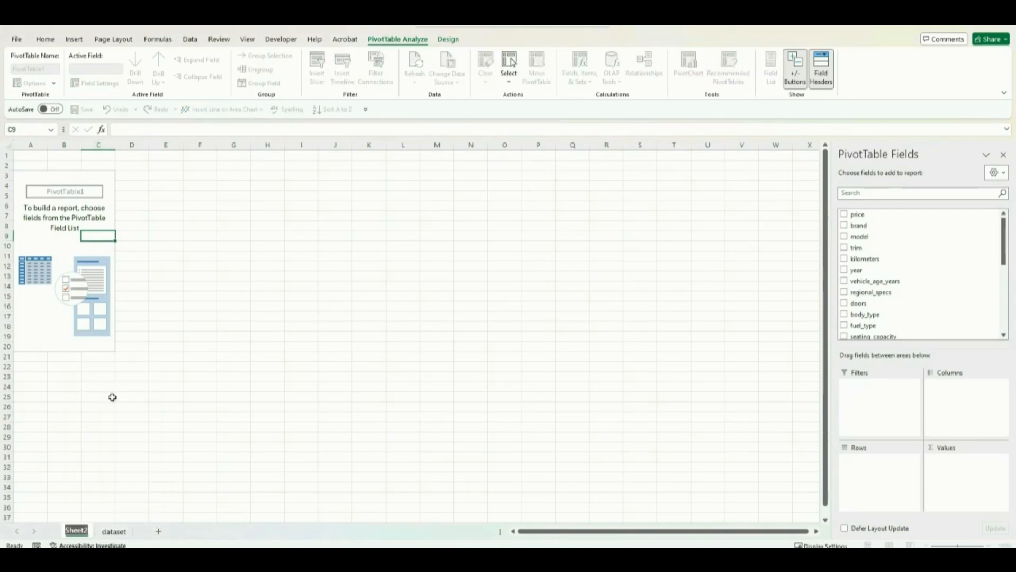
type("pi")
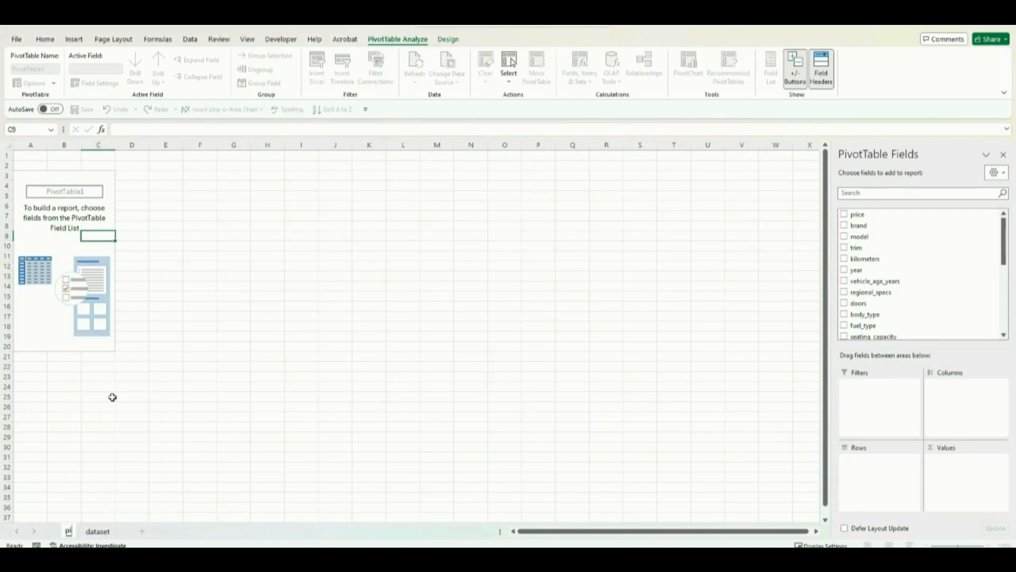
type("vot")
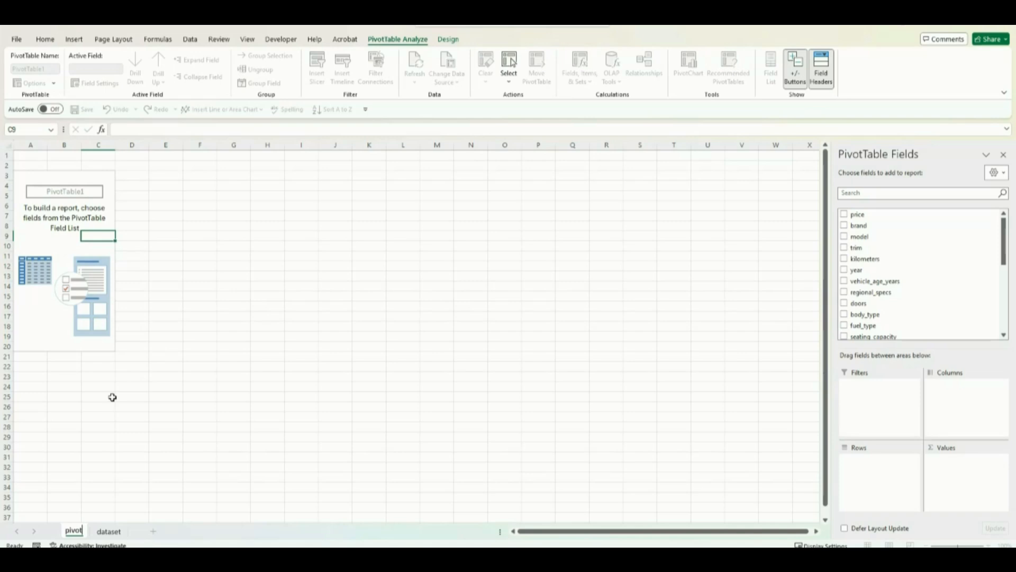
type("Tabl")
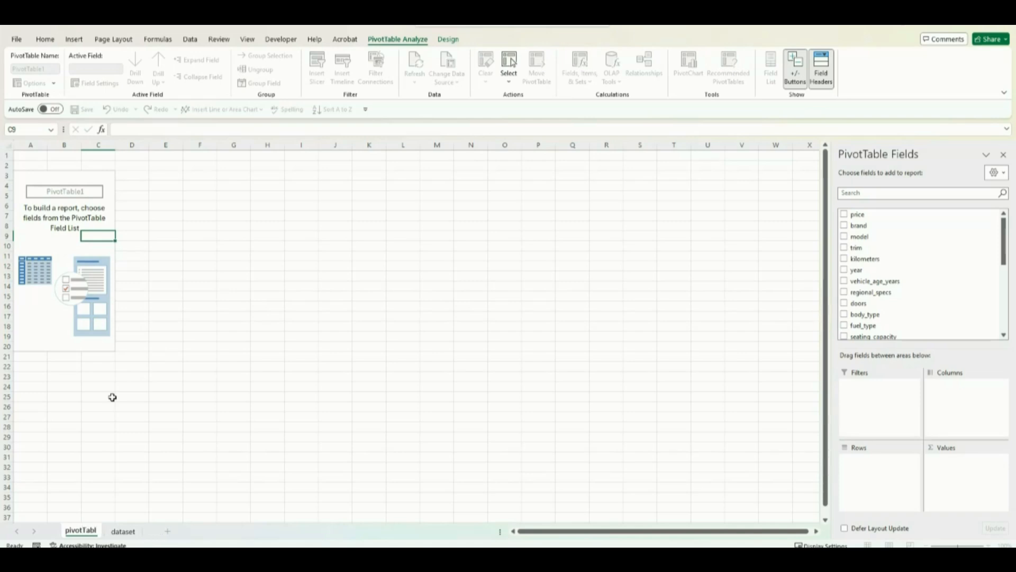
type("e1")
key("Return")
left_click(113, 397)
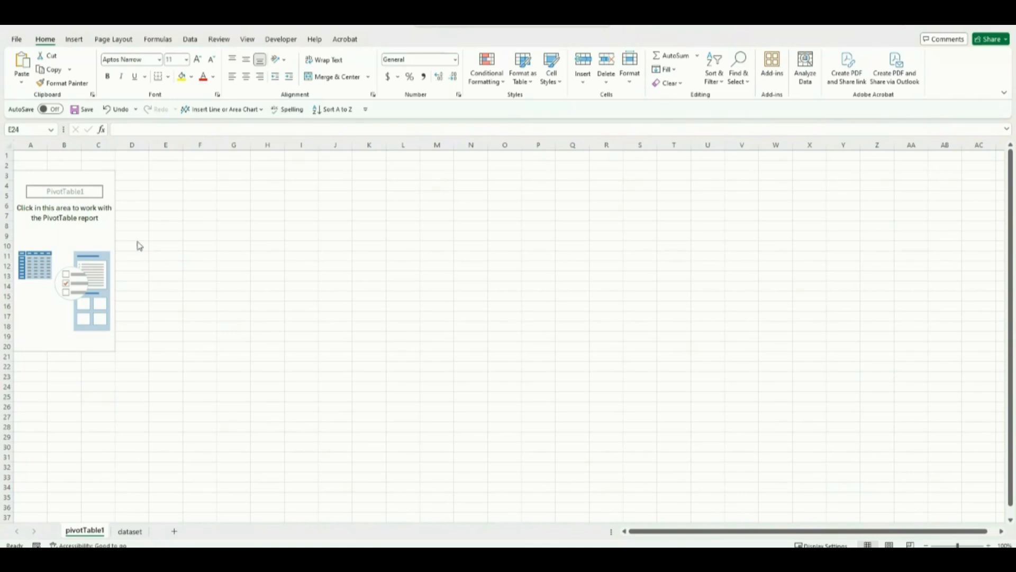
Step: Lay out the PivotTable with seller_type as columns, year as rows and the sum of price as values
left_click(103, 234)
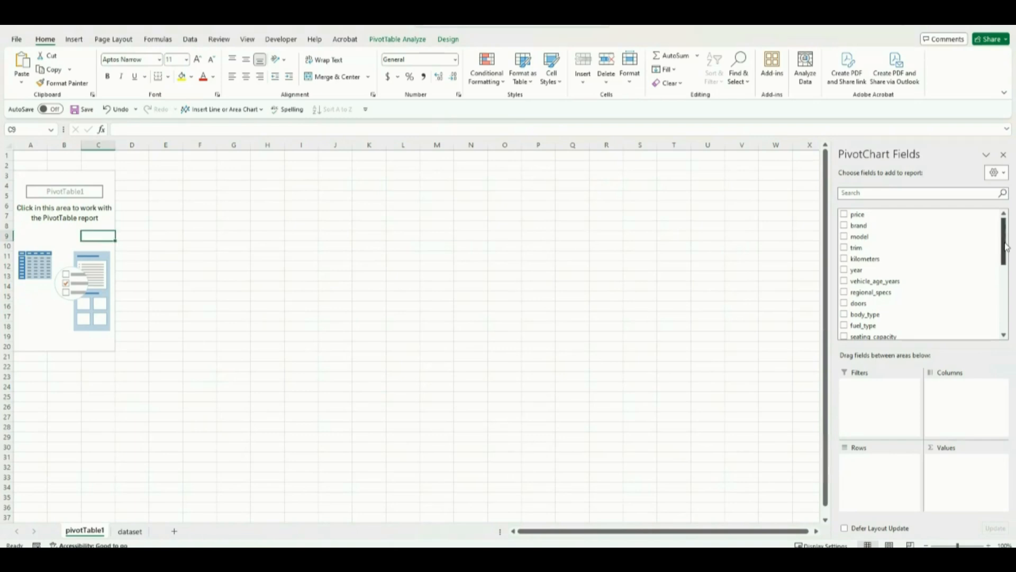
left_click_drag(1004, 268, 1013, 360)
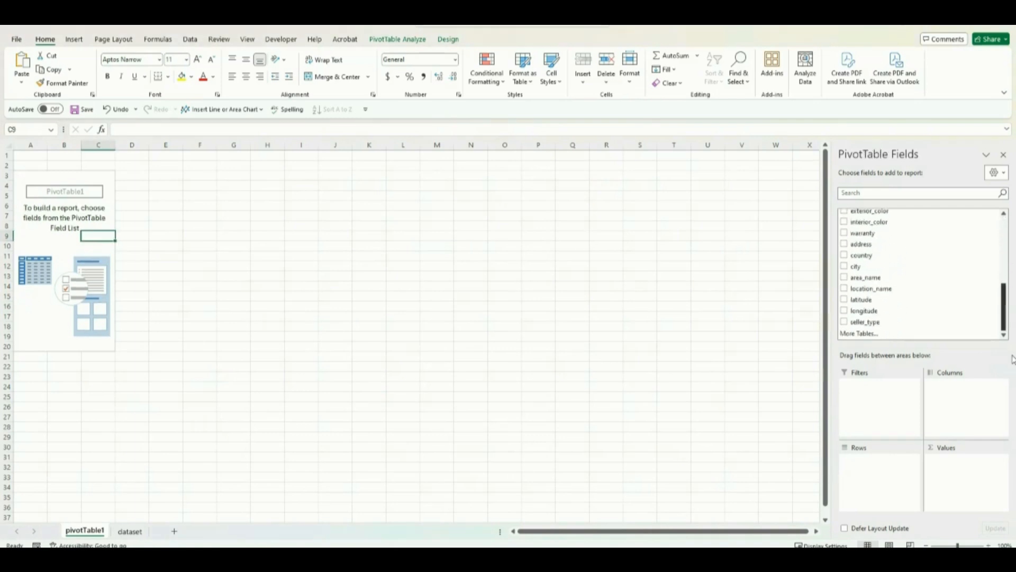
left_click_drag(868, 324, 961, 396)
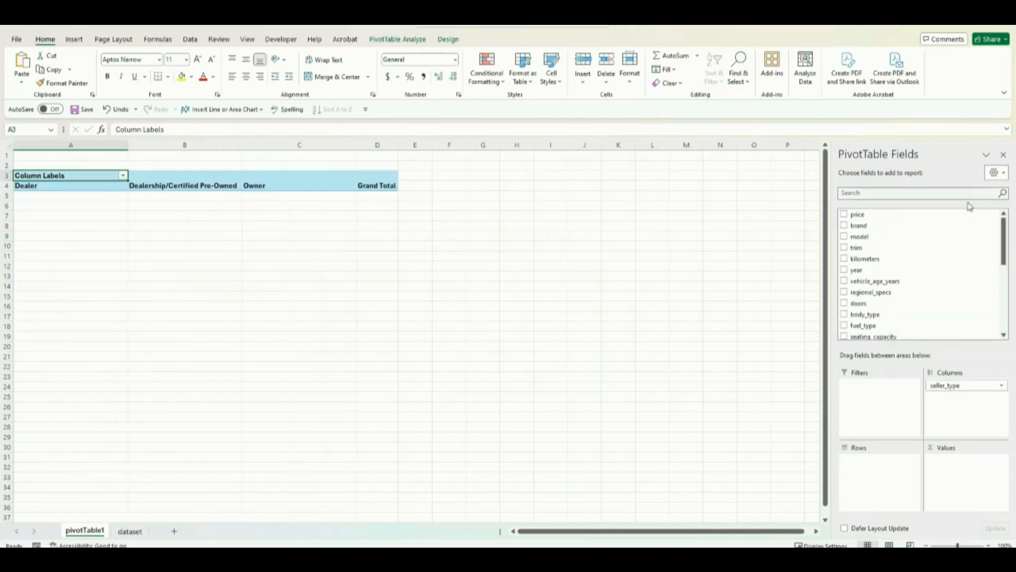
left_click_drag(876, 271, 887, 466)
left_click_drag(853, 216, 957, 460)
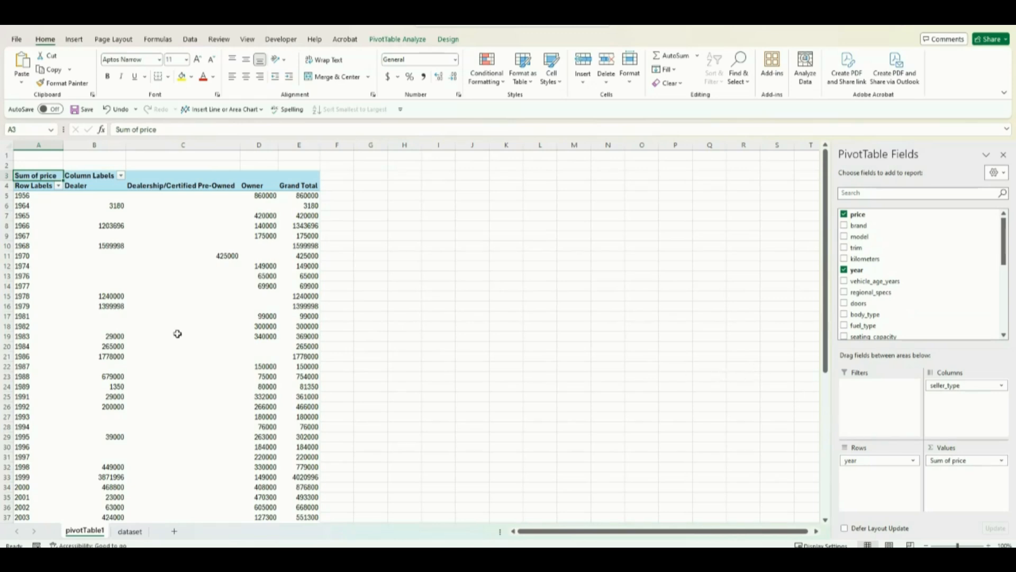
key("ctrl+z")
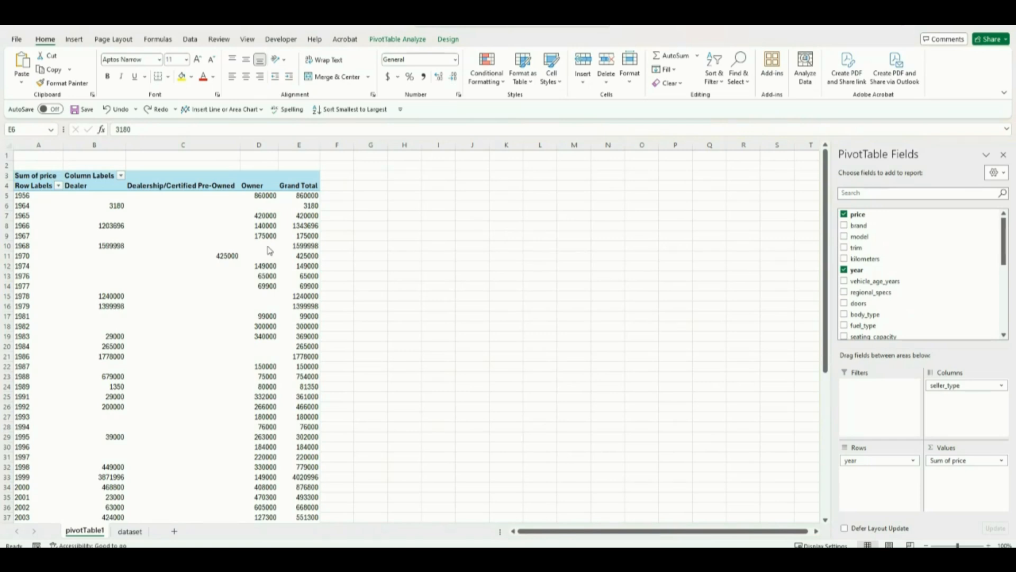
Step: Format the PivotTable's summed prices as Number with 0 decimal places and a 1000 separator
left_click(306, 215)
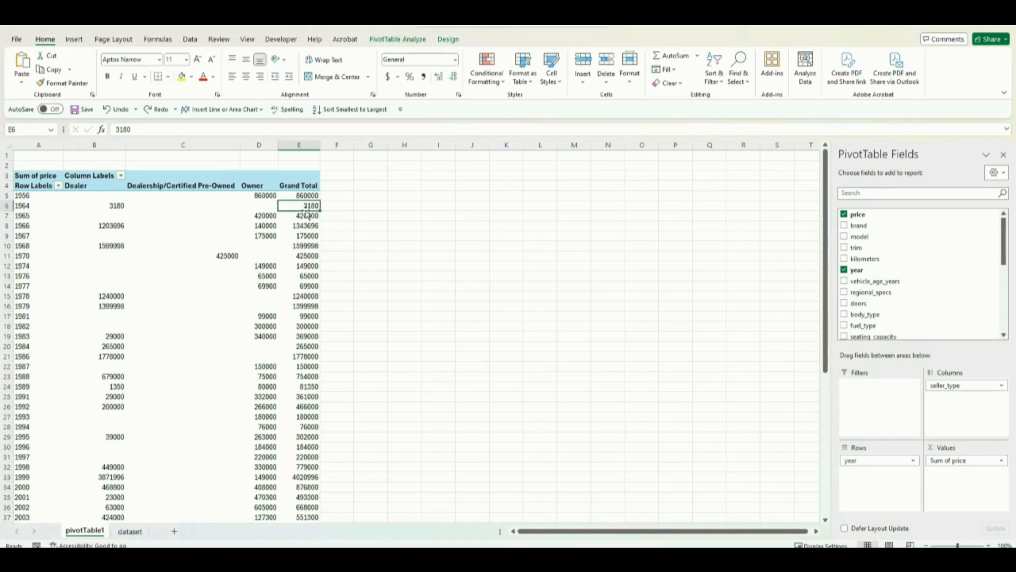
right_click(304, 206)
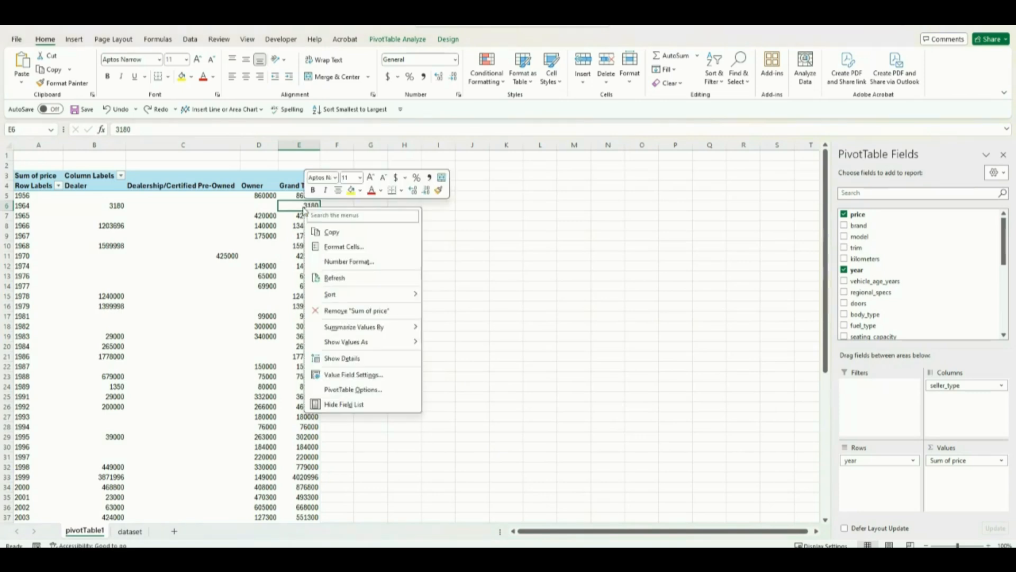
left_click(351, 262)
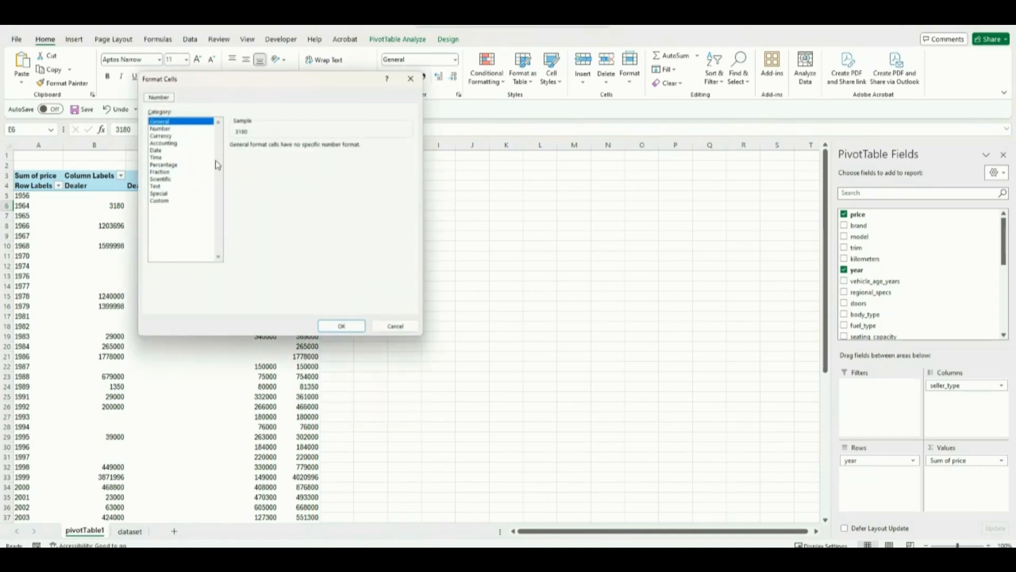
left_click(170, 130)
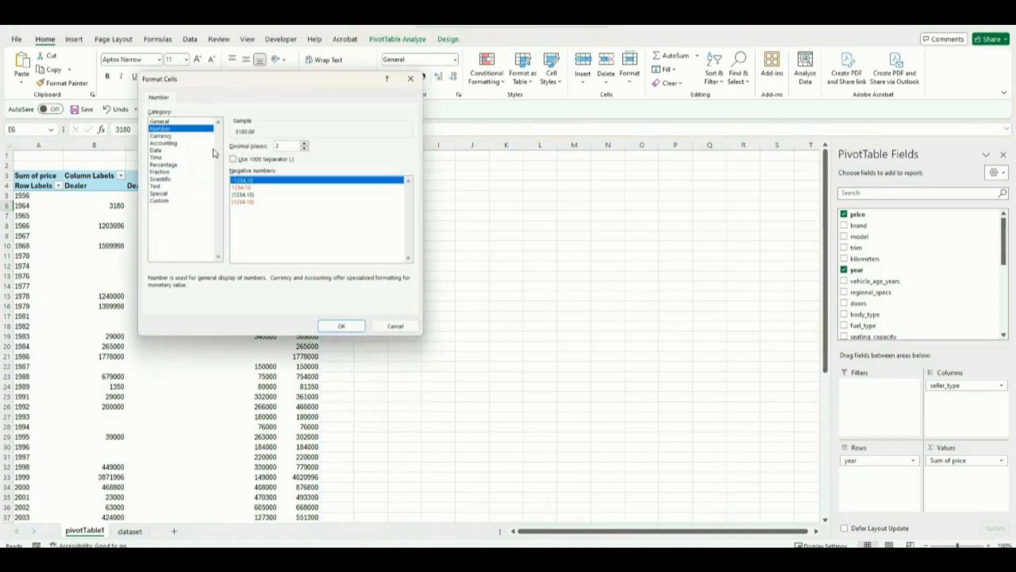
left_click(305, 149)
left_click(305, 149)
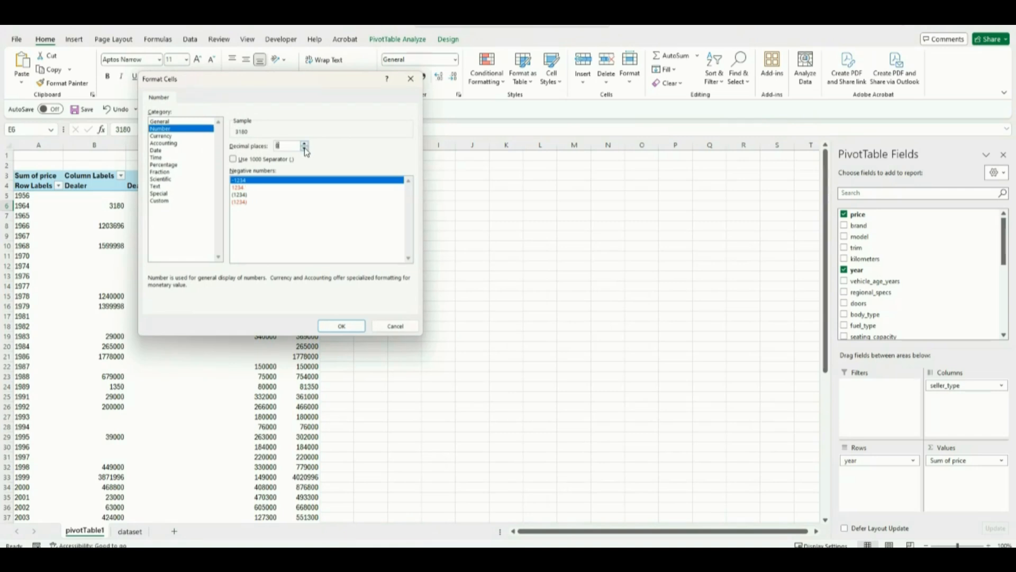
left_click(234, 160)
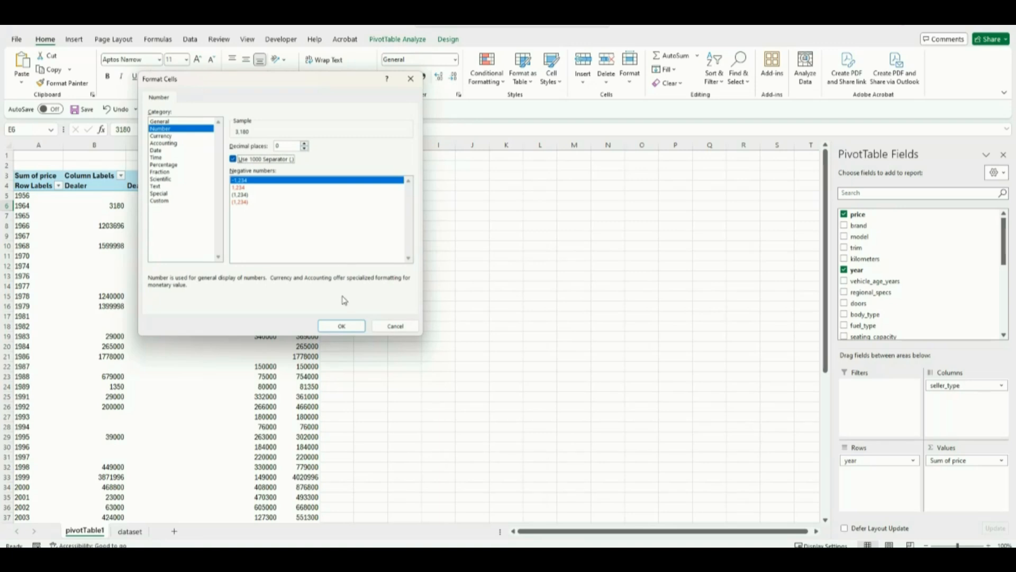
left_click(342, 326)
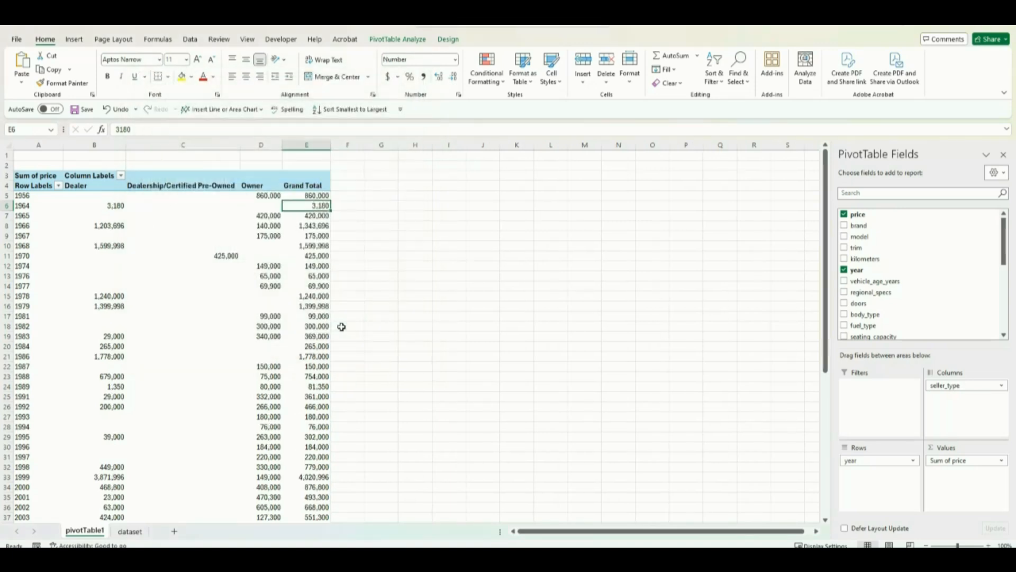
left_click(289, 220)
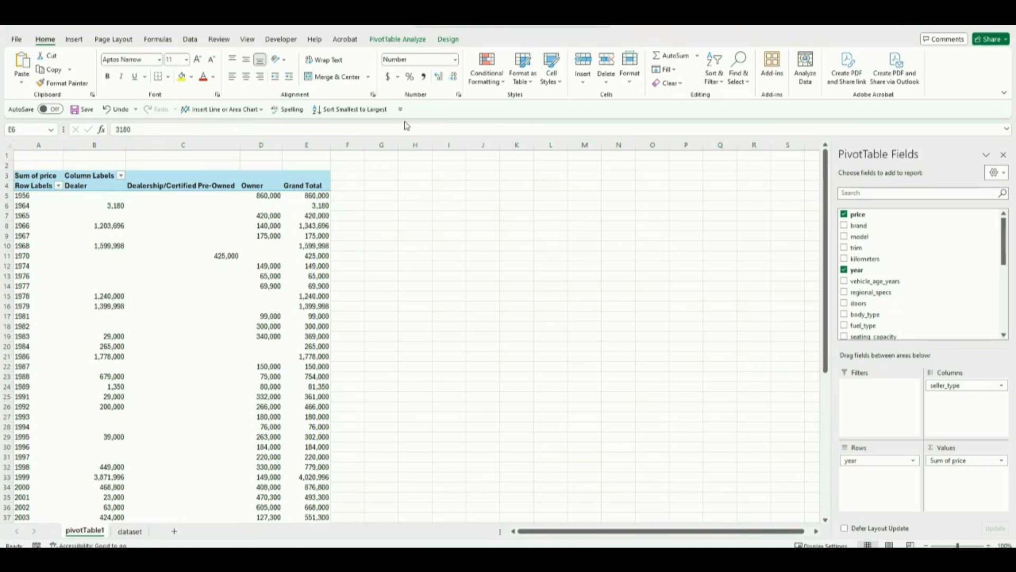
Step: Insert a Line PivotChart from the PivotTable and place it beside the table, over about columns G to N
left_click(407, 44)
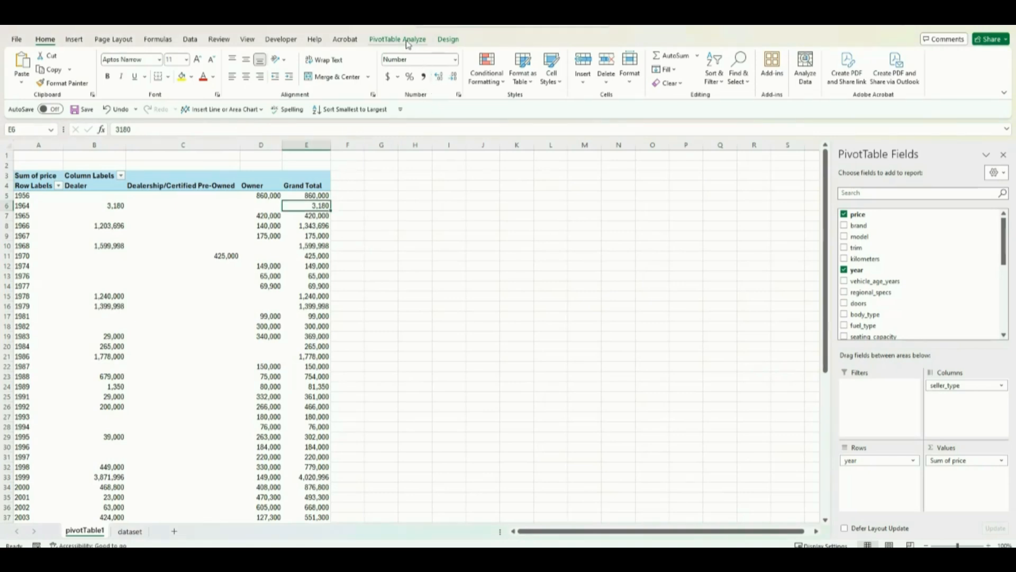
left_click(408, 43)
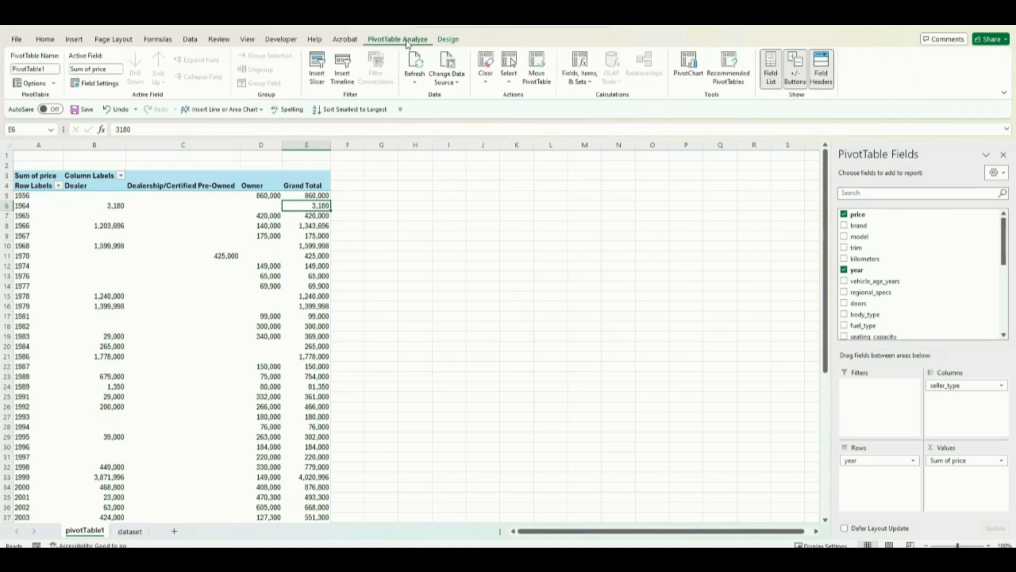
left_click(688, 78)
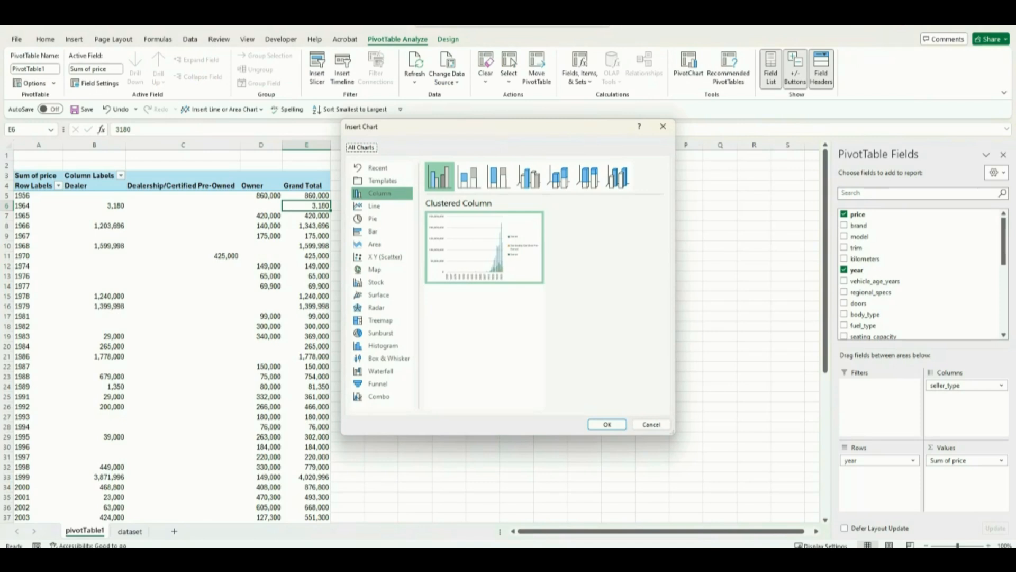
left_click(389, 206)
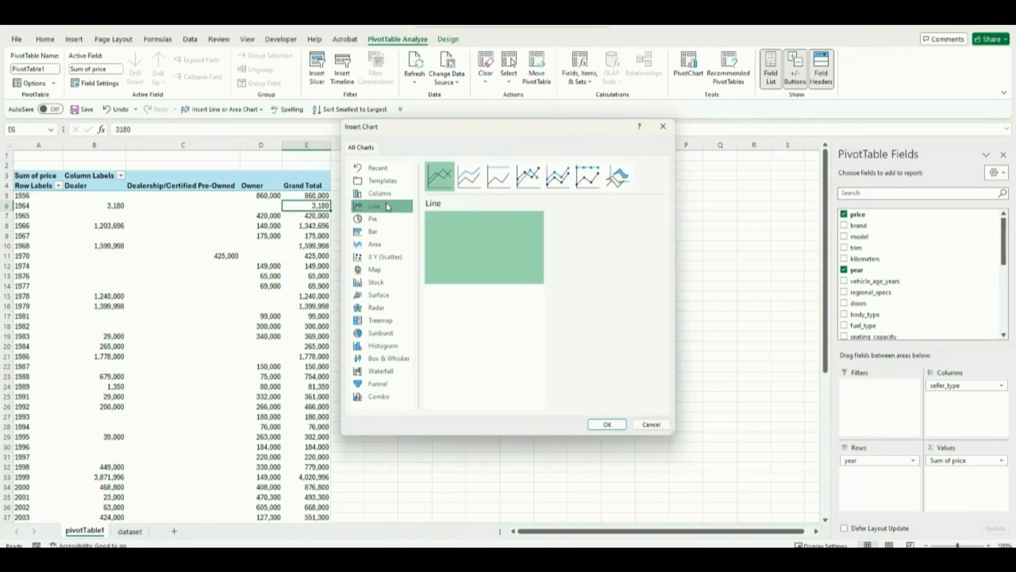
left_click(606, 425)
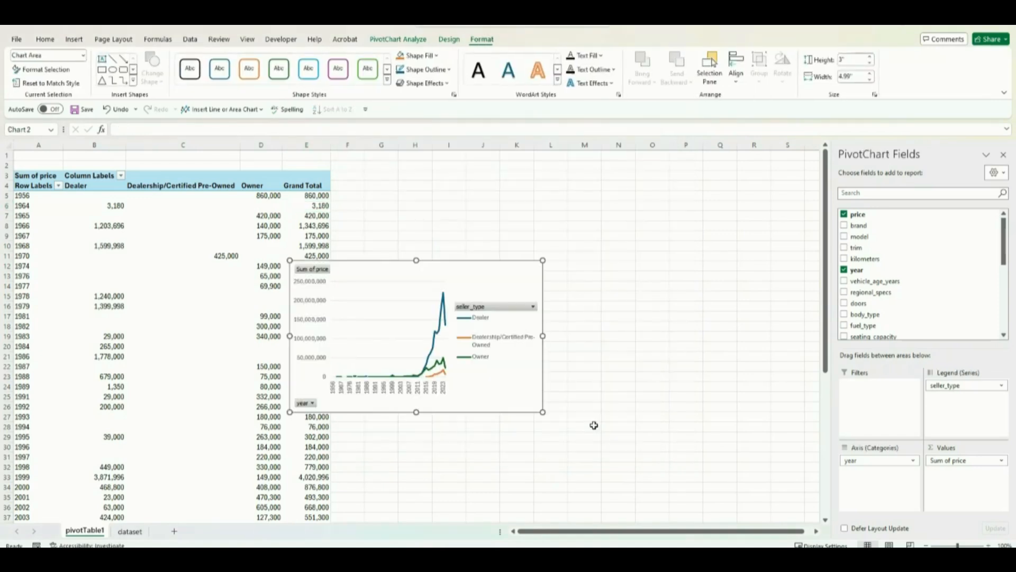
left_click_drag(428, 267, 522, 233)
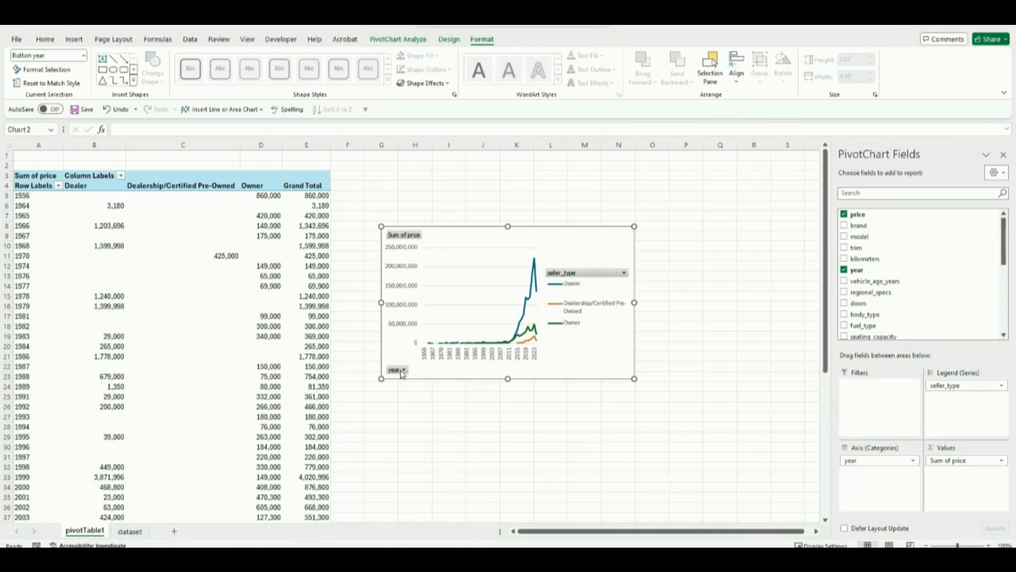
Step: Hide all field buttons on the PivotChart and place its legend at the top
right_click(403, 374)
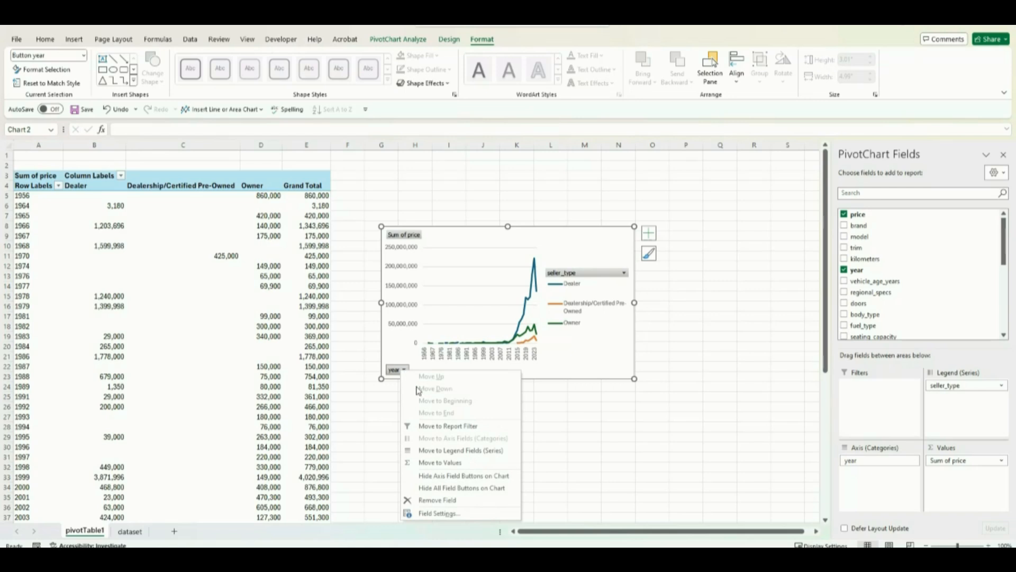
left_click(448, 488)
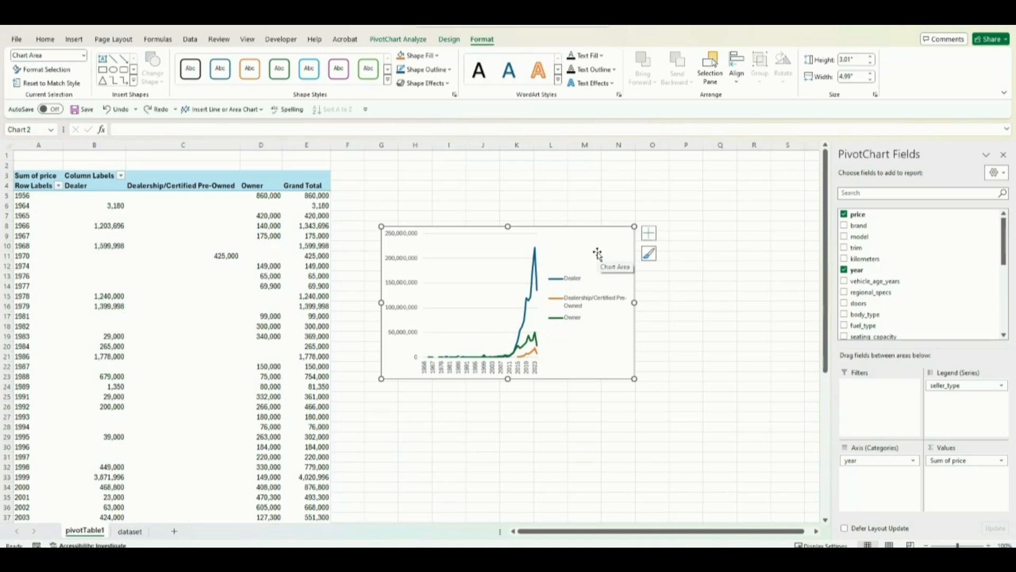
left_click(650, 236)
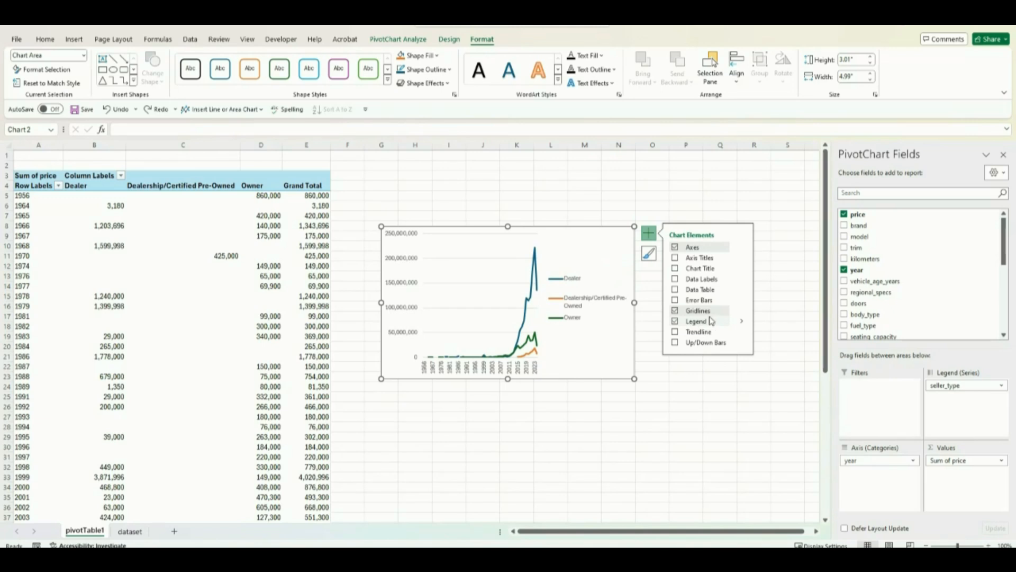
left_click(741, 322)
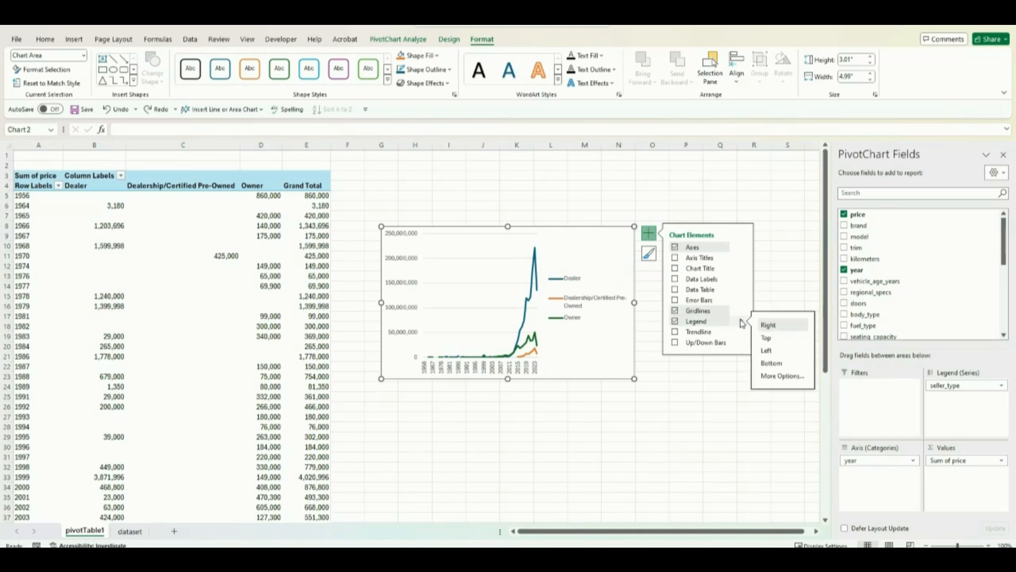
left_click(767, 338)
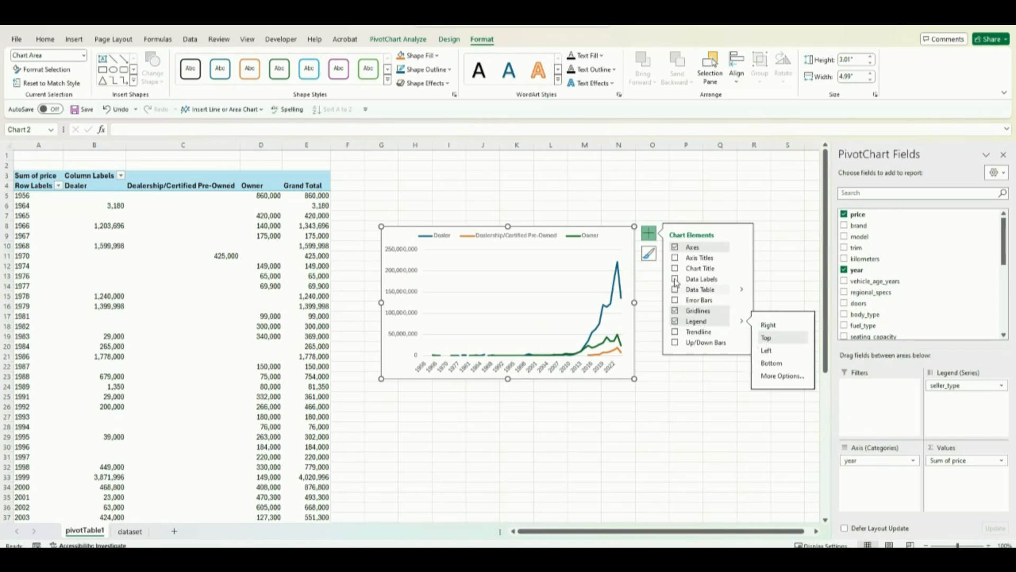
Step: Add a chart title above the PivotChart
left_click(738, 269)
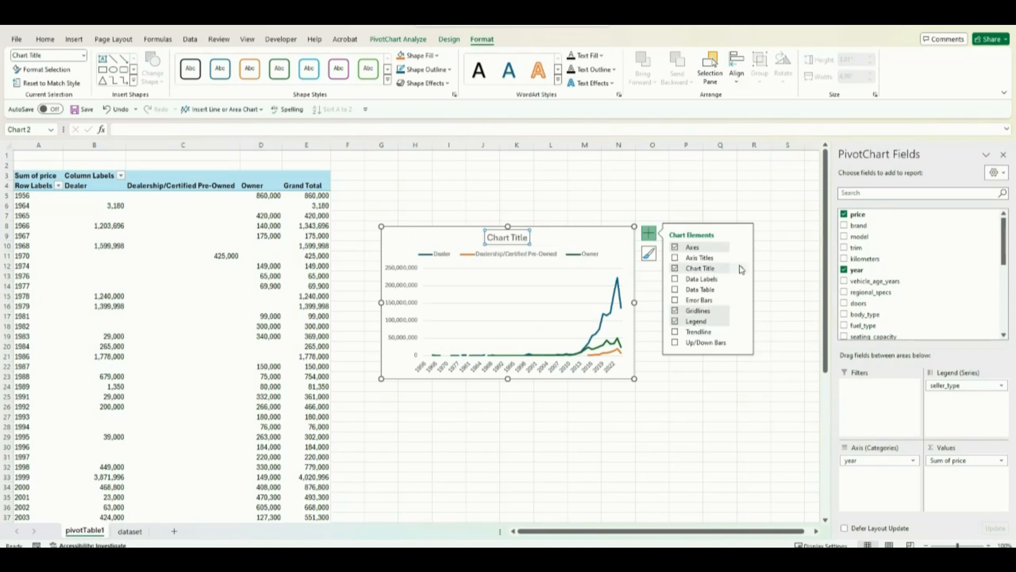
mouse_move(744, 270)
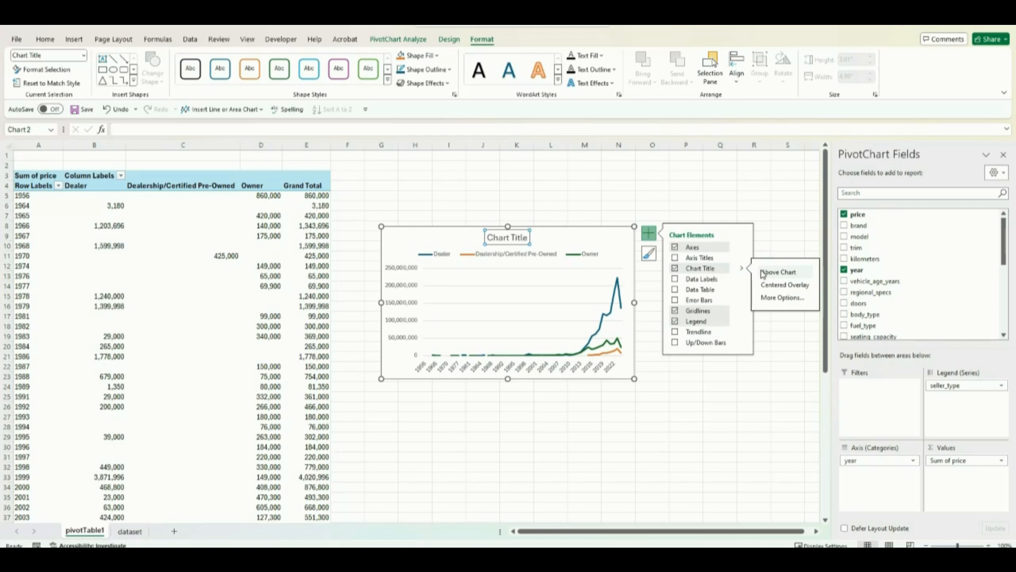
left_click(778, 244)
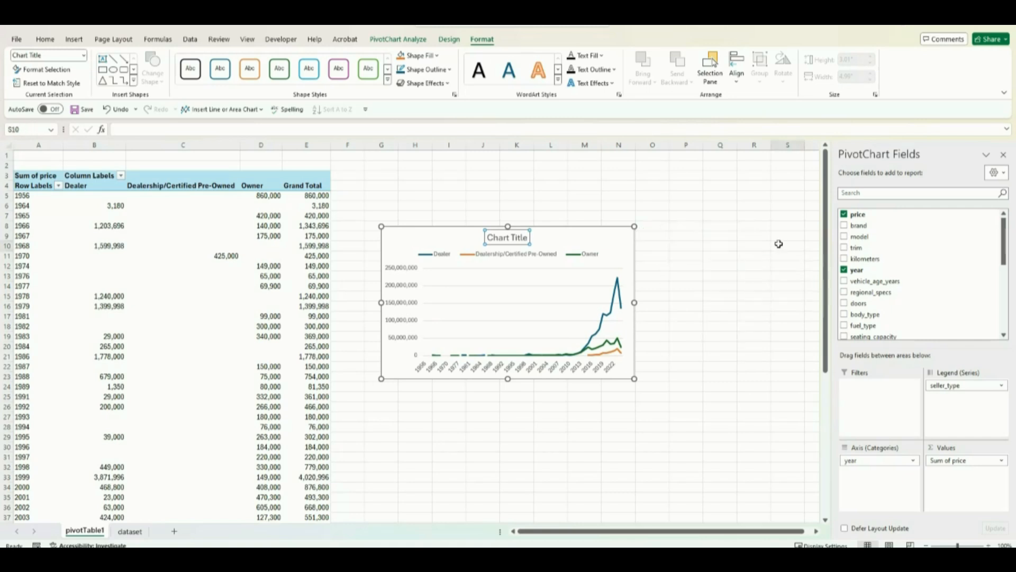
left_click(556, 246)
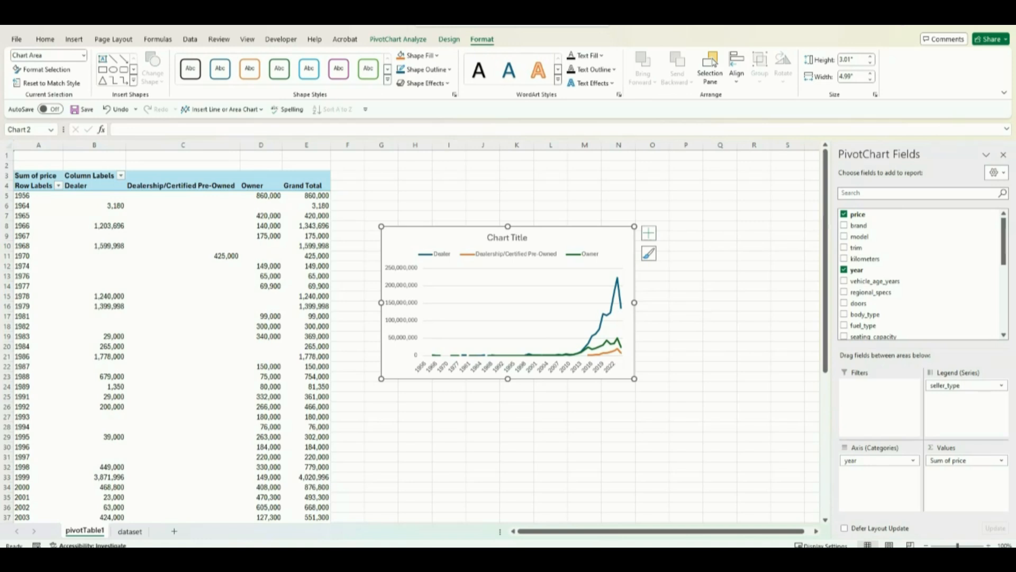
Step: Change the PivotChart's title text to Sales by Seller Type
key("ctrl+z")
left_click(528, 237)
triple_click(503, 240)
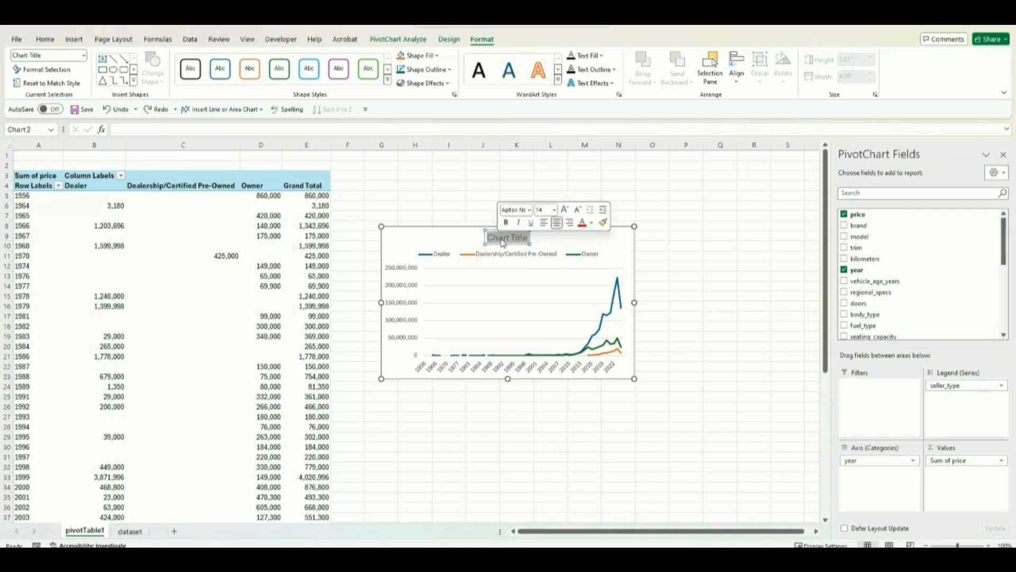
key("Delete")
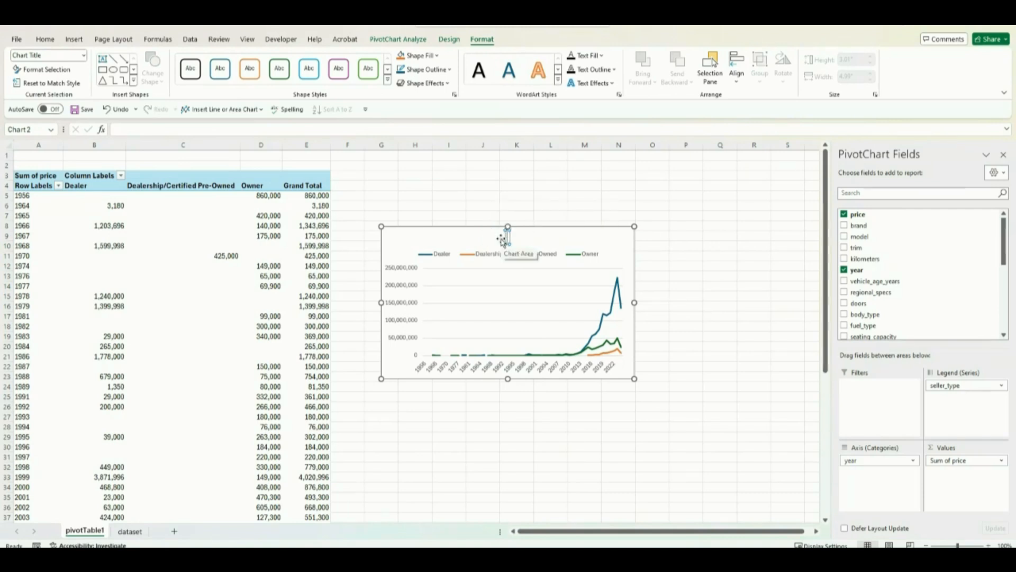
type("Sal")
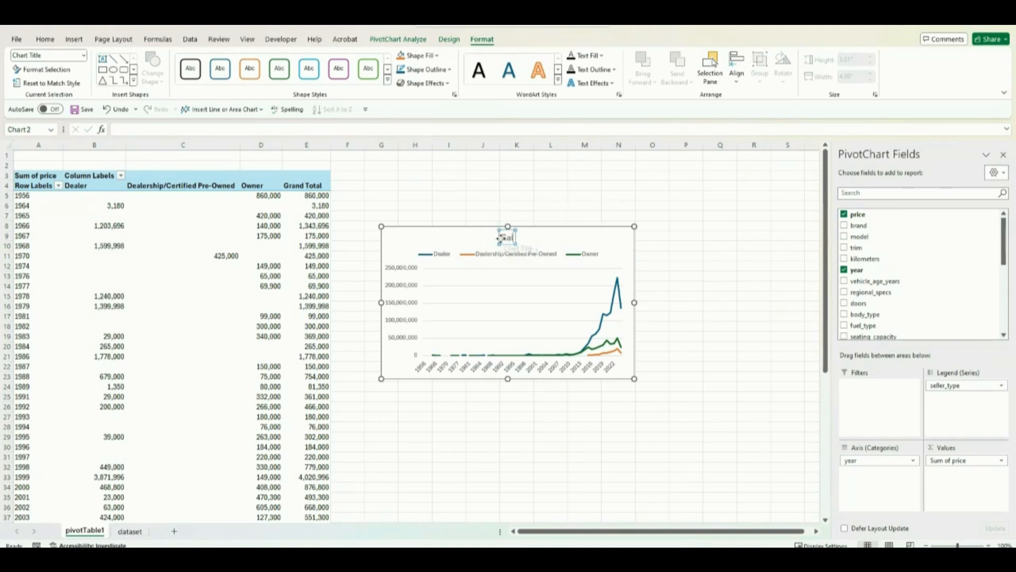
type("es by")
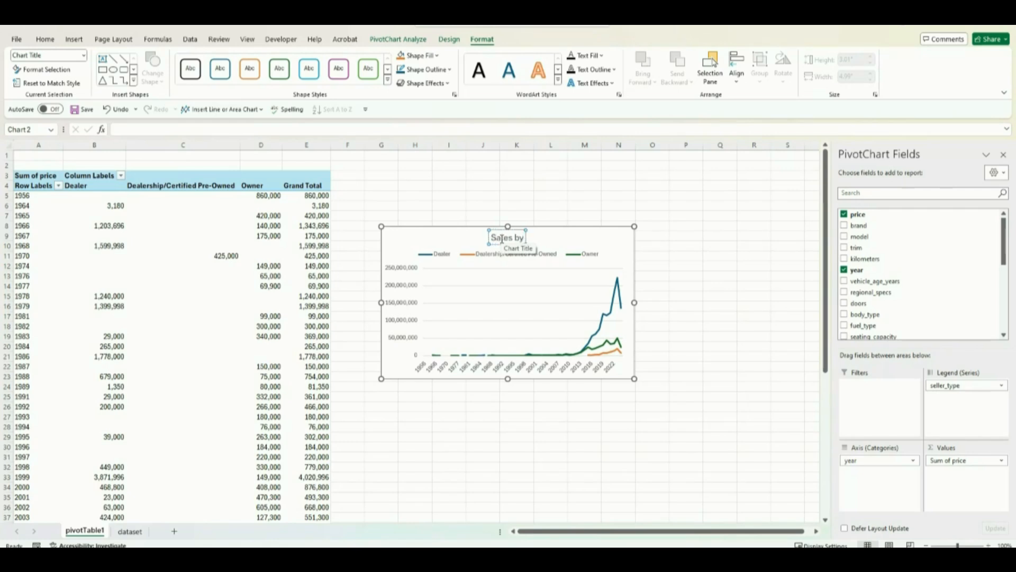
type(" Seller")
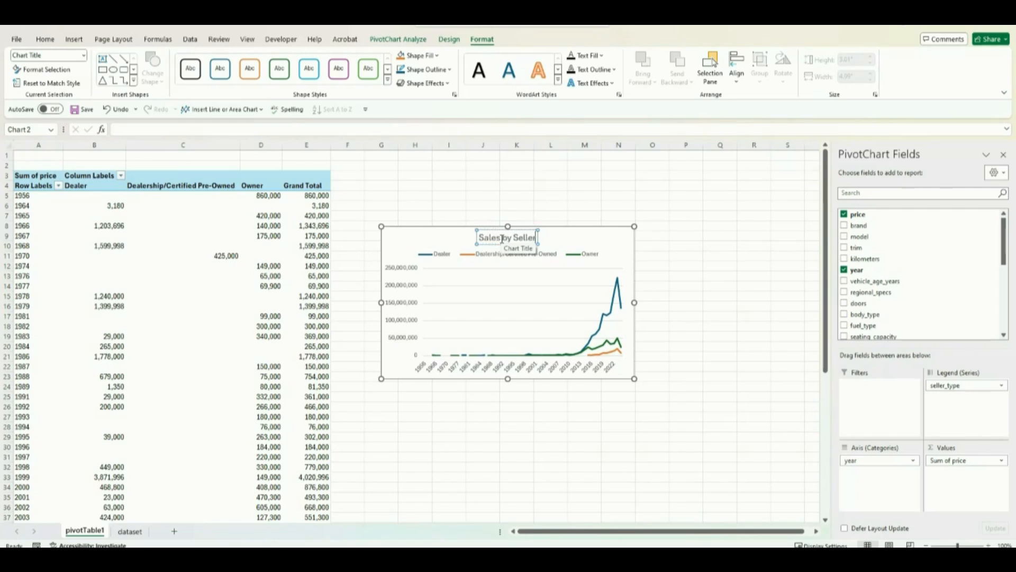
type(" TY")
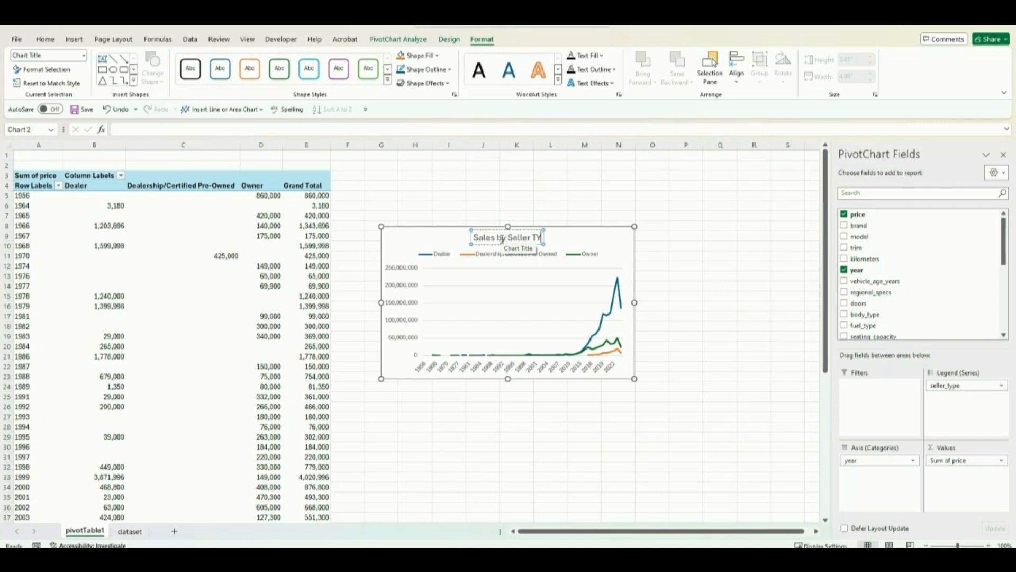
key("BackSpace")
type("ype")
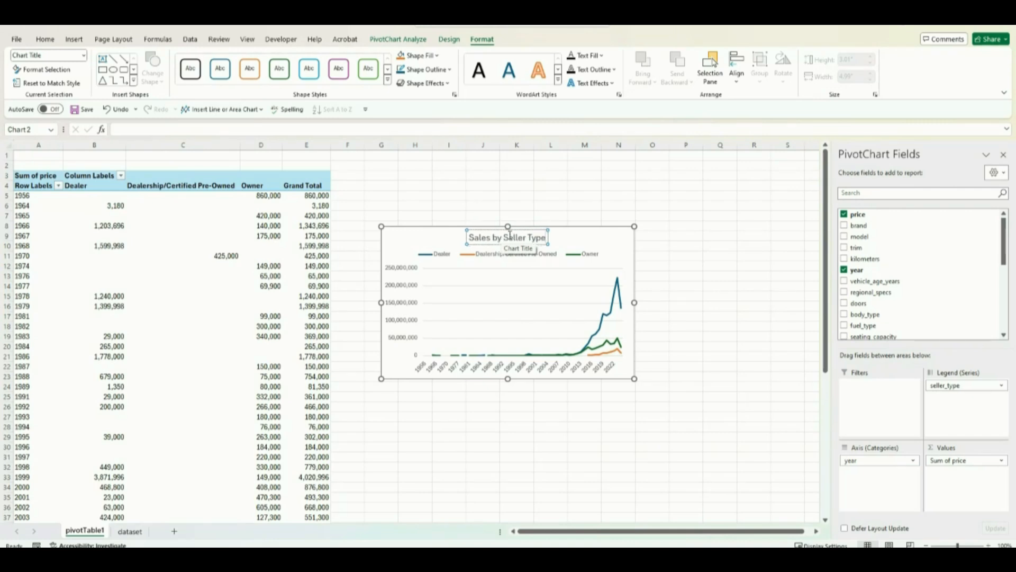
Step: Move the chart title to the upper-left corner of the PivotChart and deselect the chart
left_click_drag(507, 231, 427, 231)
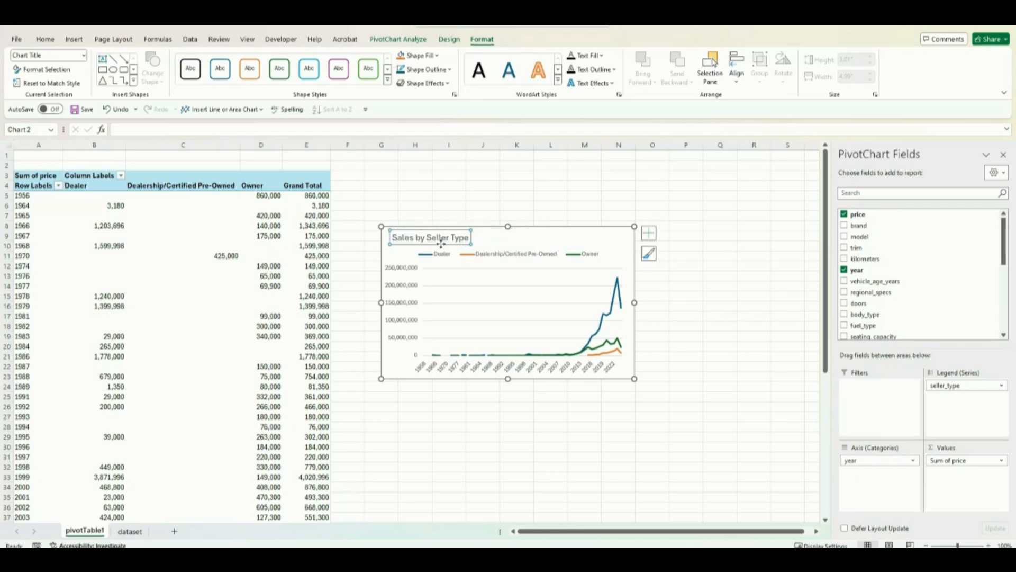
left_click(679, 286)
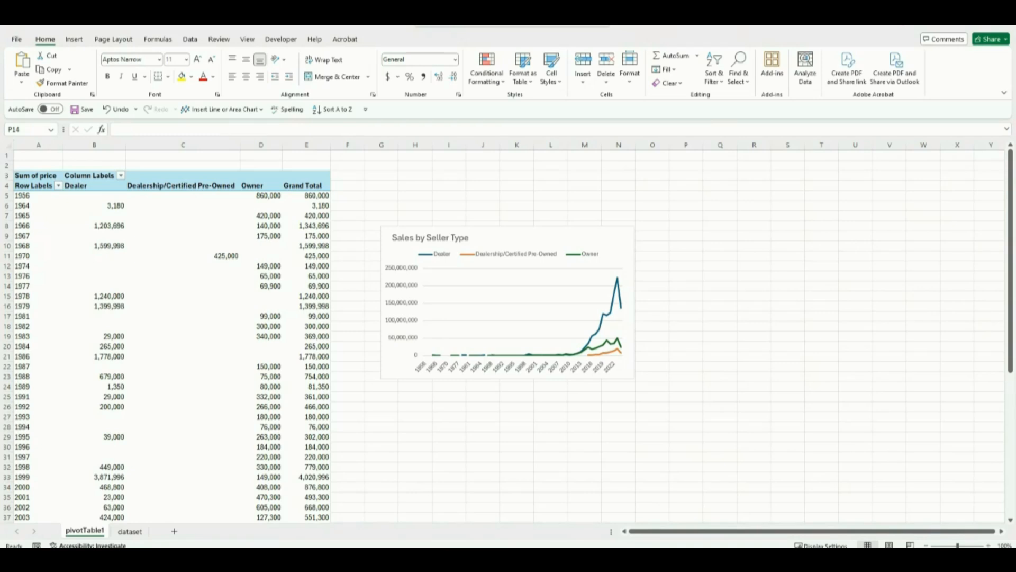
left_click(569, 438)
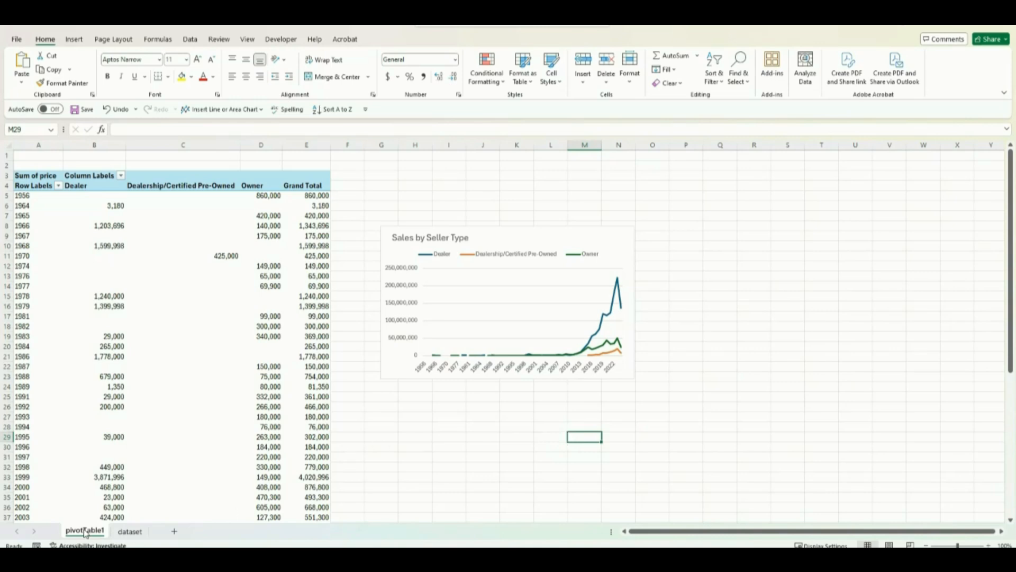
Step: Duplicate the pivotTable1 worksheet and rename the copy as pivotTable2
left_click_drag(83, 532, 117, 530)
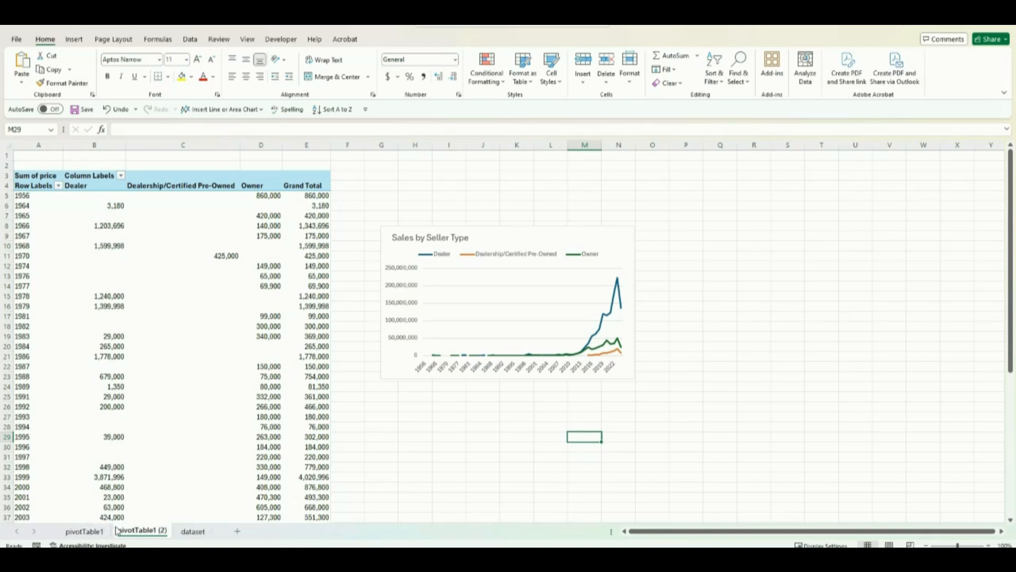
left_click(94, 226)
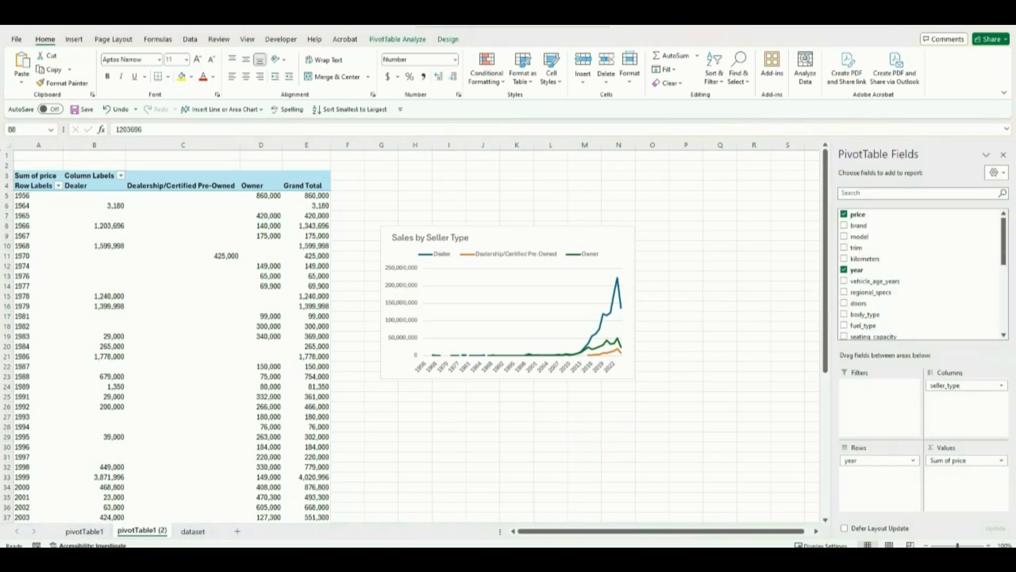
left_click(154, 531)
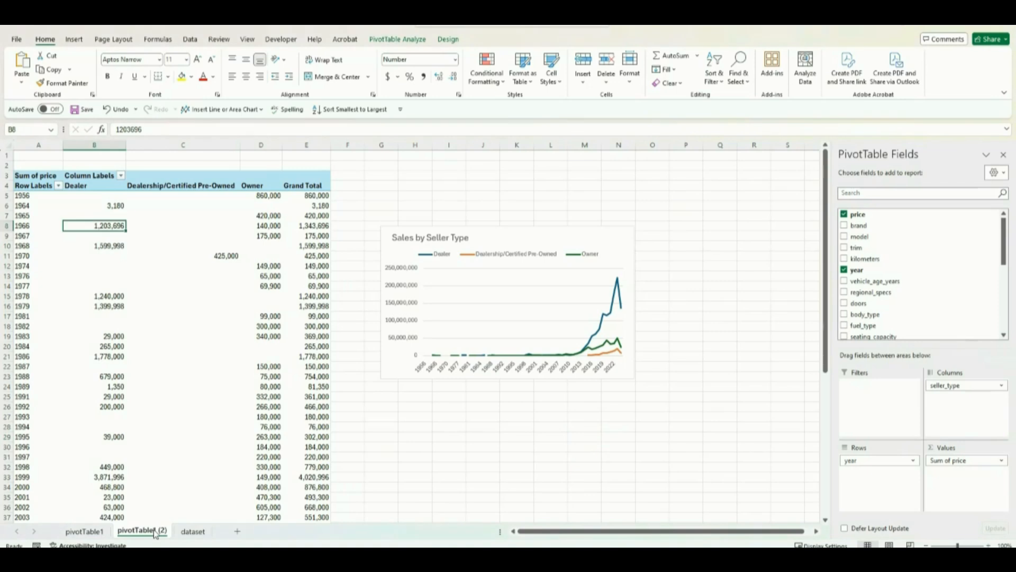
right_click(155, 532)
left_click(175, 398)
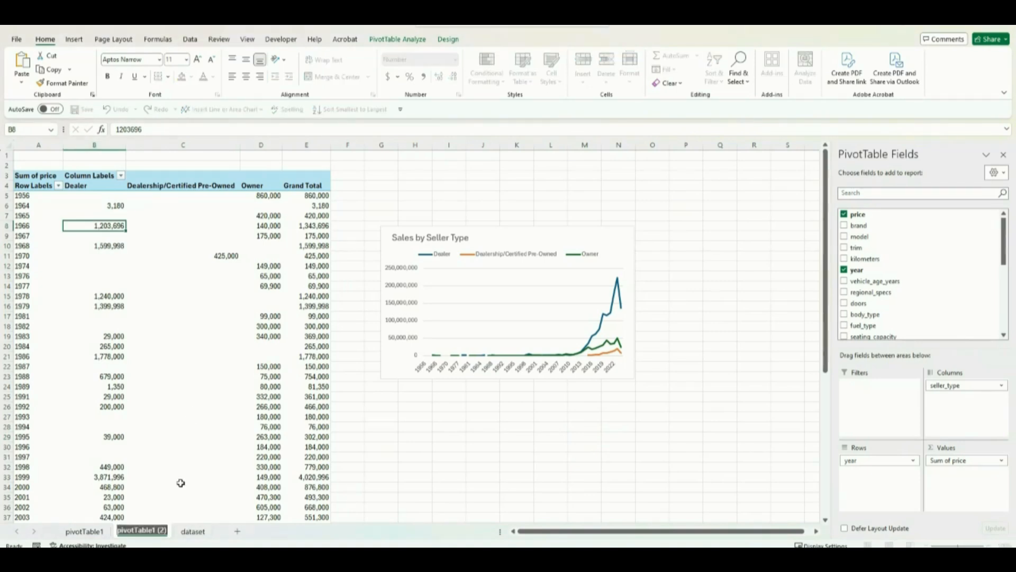
left_click(167, 530)
key("BackSpace")
key("BackSpace")
key("BackSpace")
key("BackSpace")
key("BackSpace")
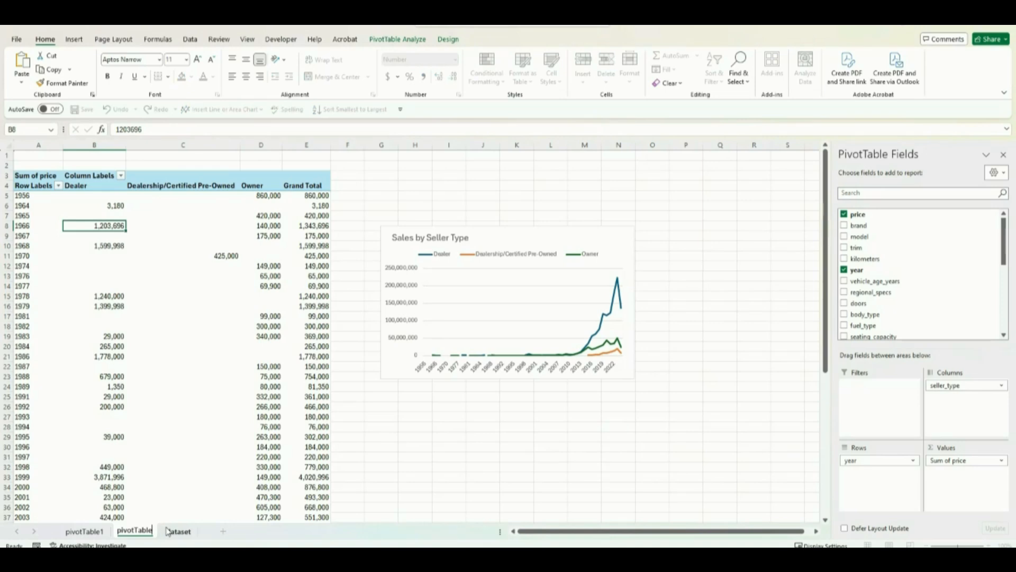
type("2")
left_click(380, 468)
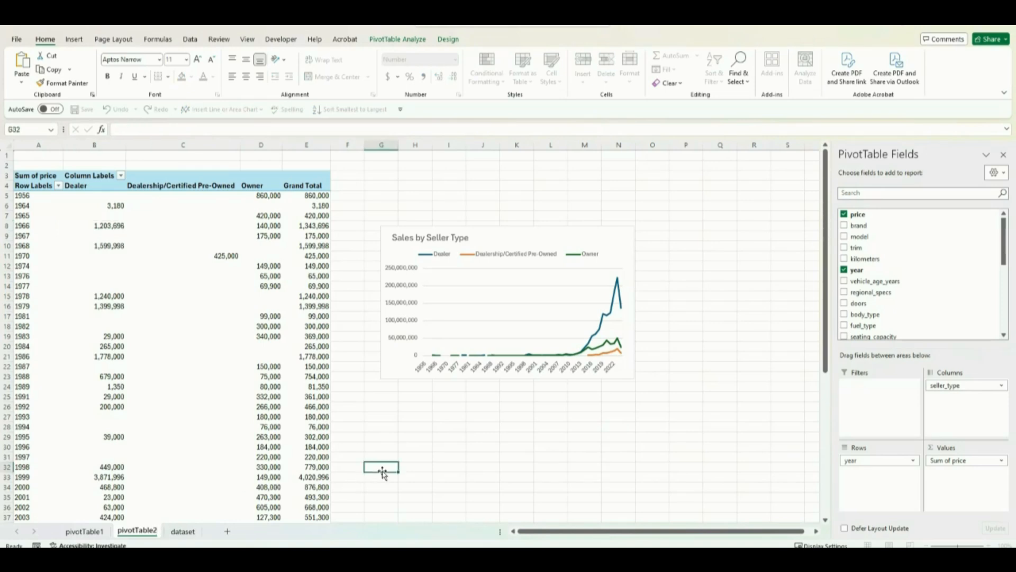
Step: Rename the PivotTable on the pivotTable2 worksheet as PivotTable2
left_click(217, 175)
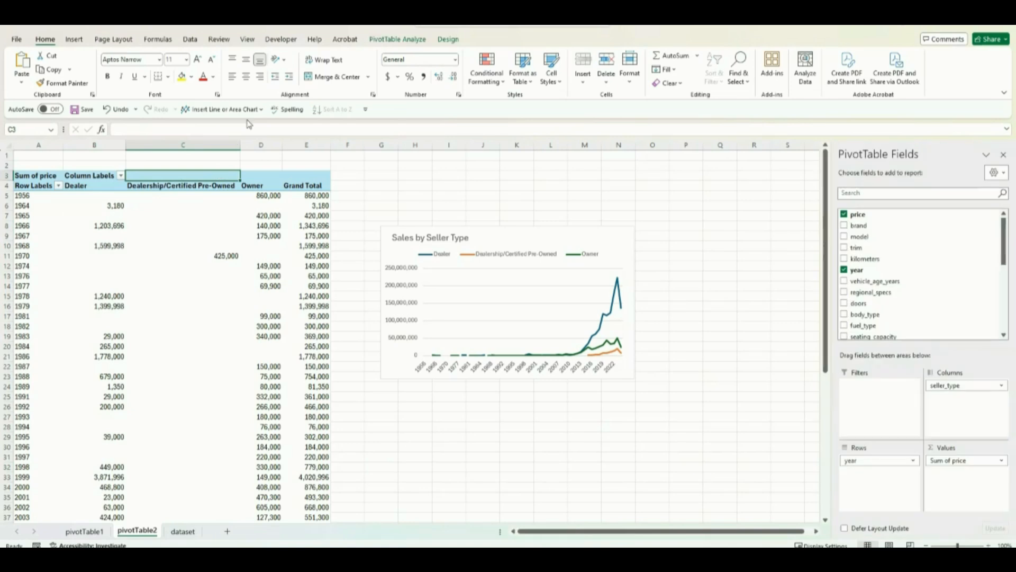
left_click(398, 39)
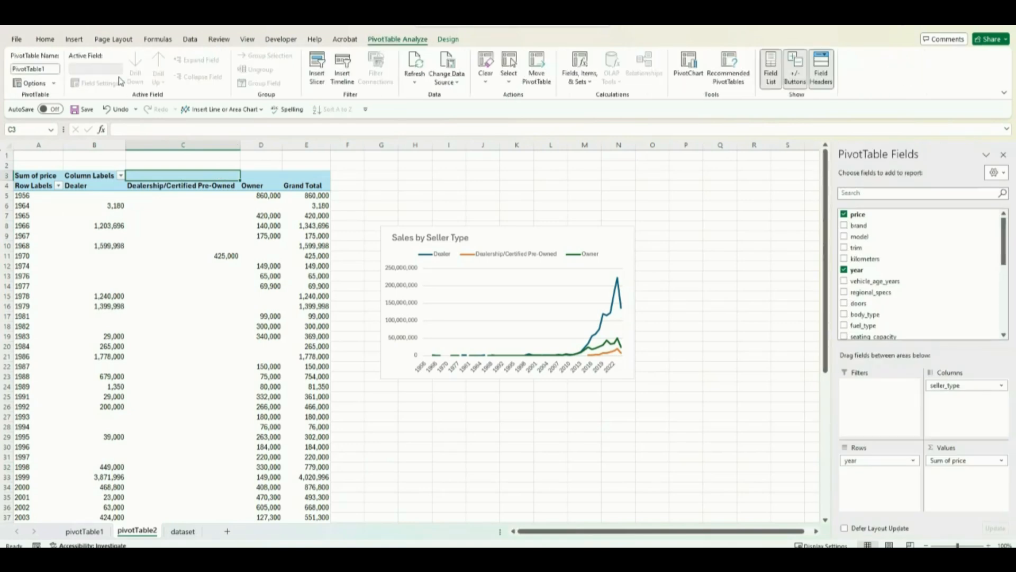
left_click(53, 68)
left_click(53, 67)
key("BackSpace")
type("2")
left_click(343, 188)
key("ctrl+z")
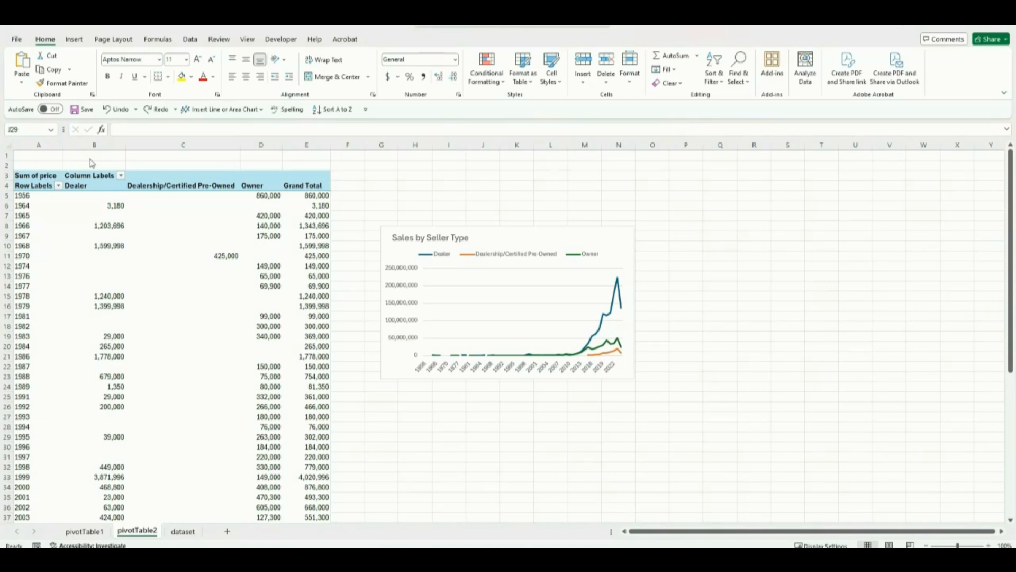
left_click(271, 247)
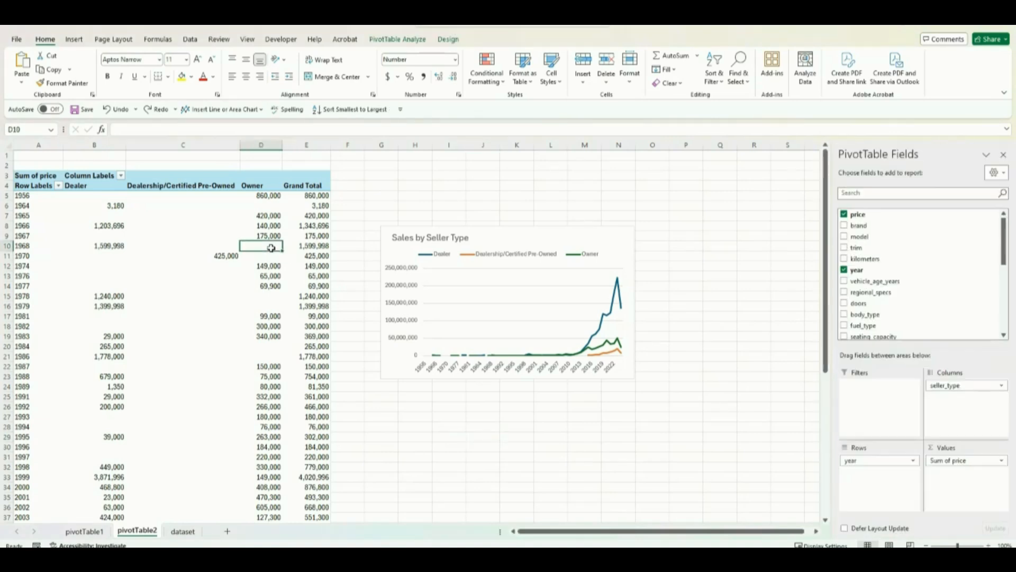
Step: Delete the copied PivotChart and remove the year and seller_type fields from the PivotTable on the pivotTable2 worksheet
left_click(489, 231)
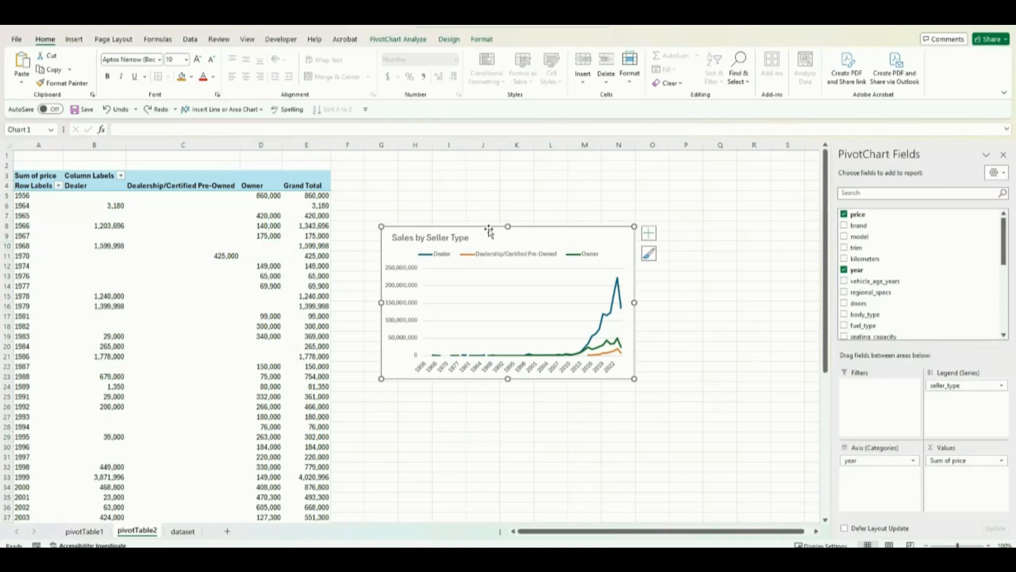
key("Delete")
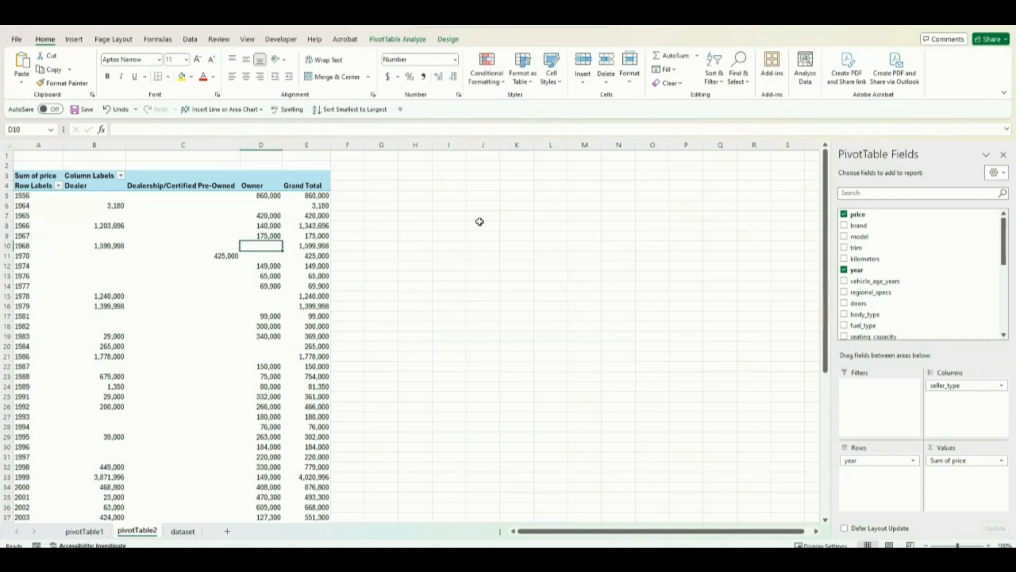
left_click(870, 462)
left_click(871, 464)
left_click(872, 462)
left_click(874, 436)
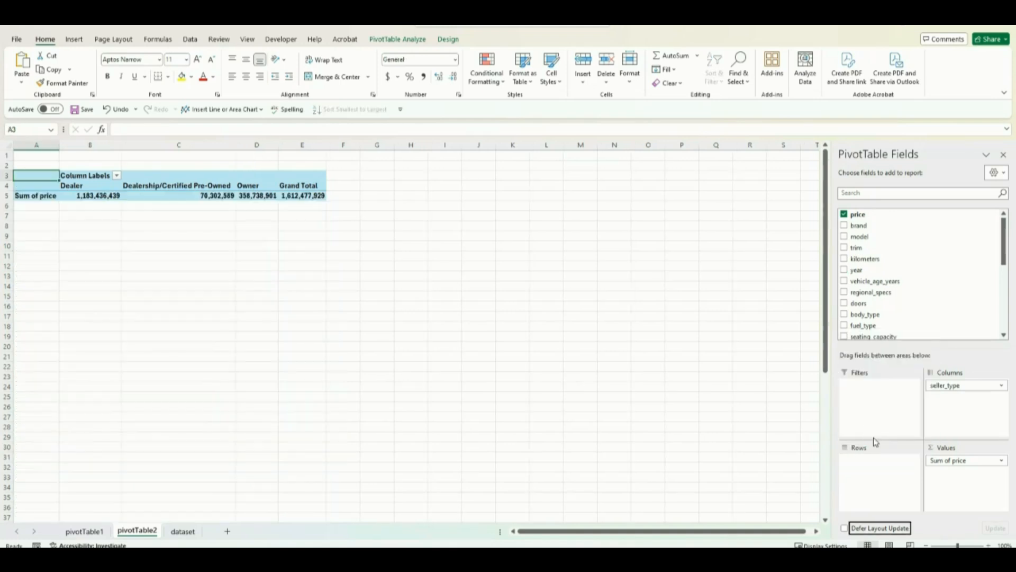
left_click(946, 387)
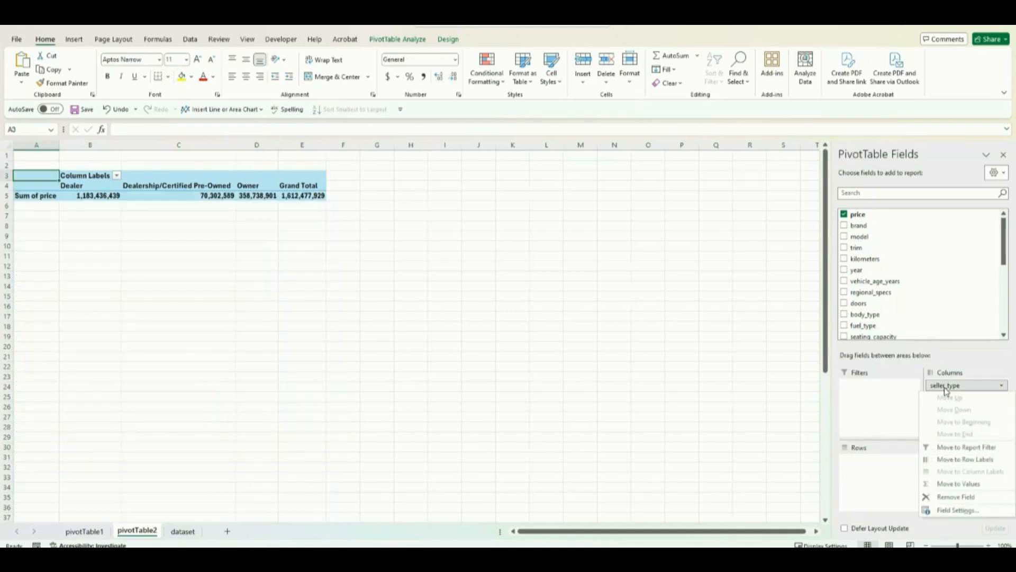
left_click(978, 497)
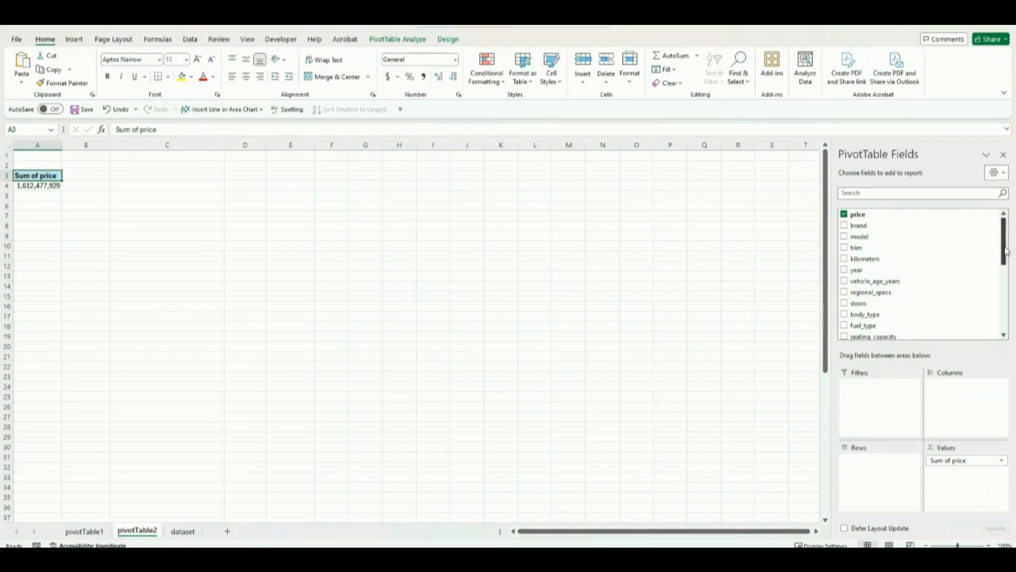
Step: Add the transmission_type field to the rows of the PivotTable
left_click_drag(1005, 258, 1006, 287)
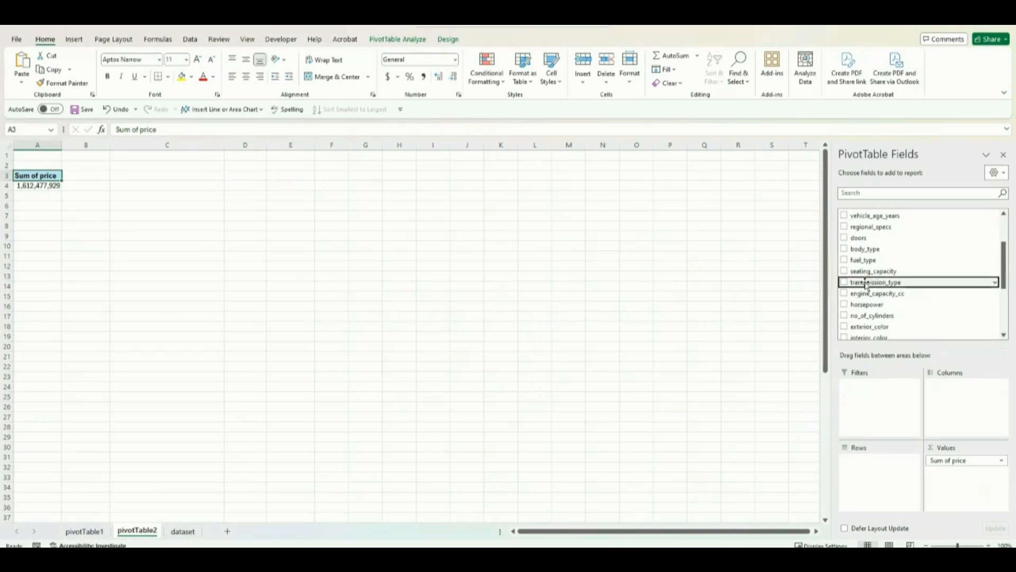
left_click(845, 283)
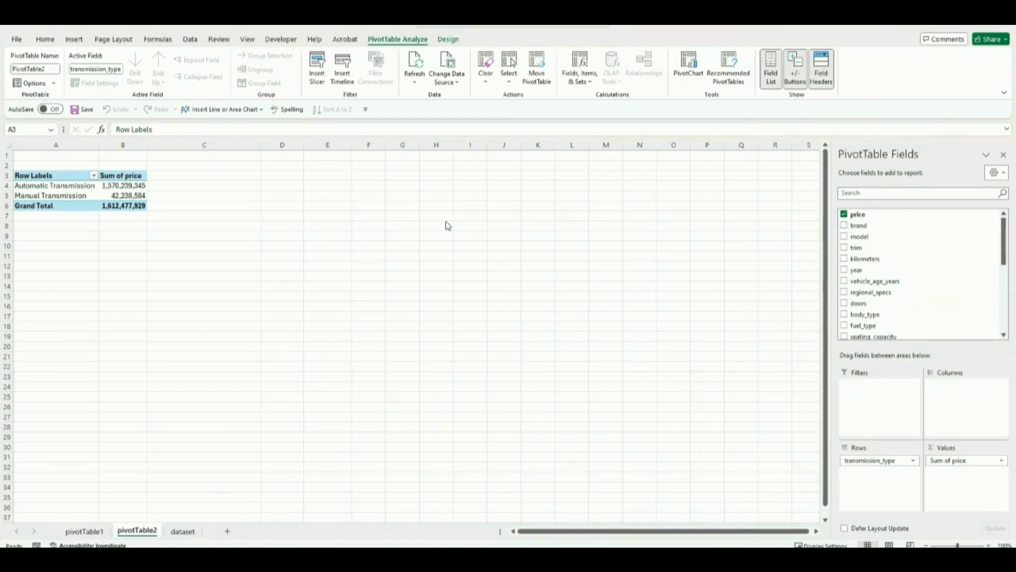
left_click(371, 247)
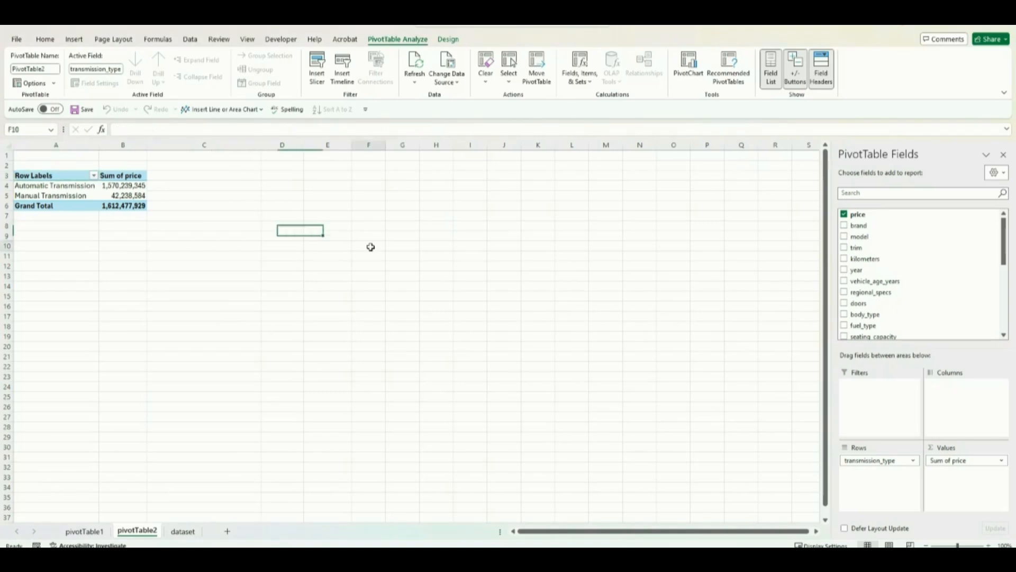
Step: Insert a pie PivotChart from the transmission-type PivotTable and move it slightly higher on the worksheet
left_click(121, 194)
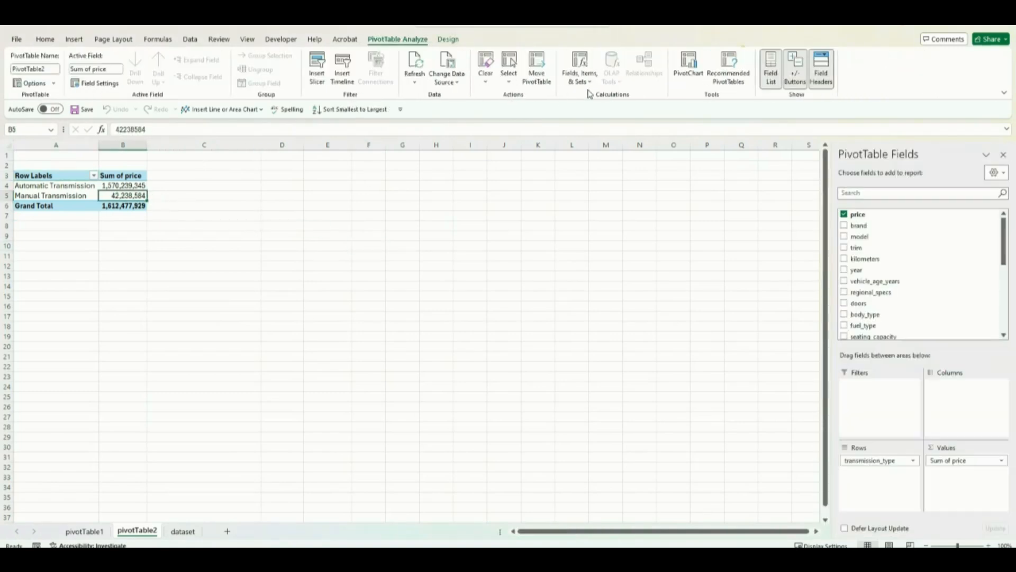
left_click(689, 74)
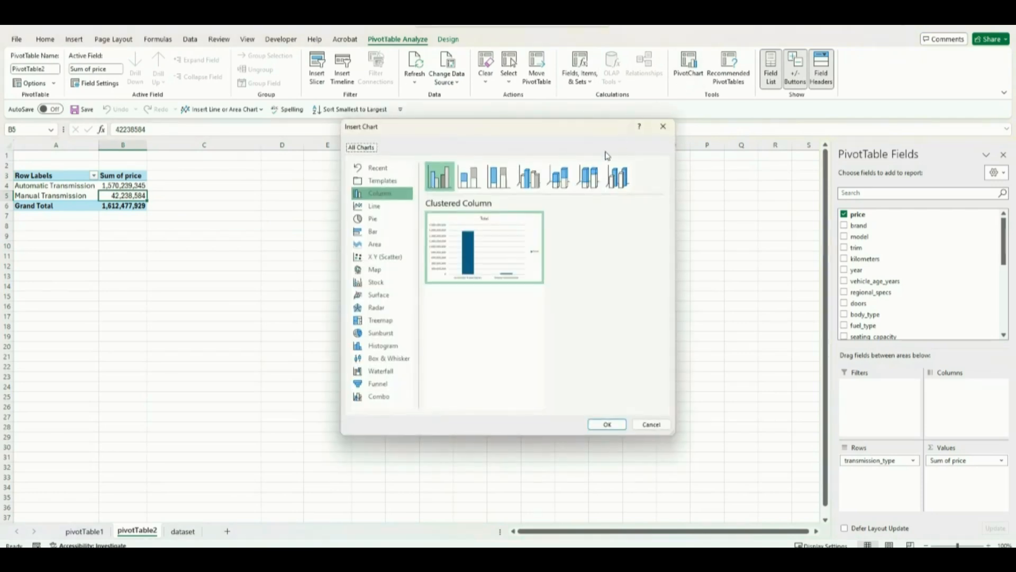
left_click(385, 220)
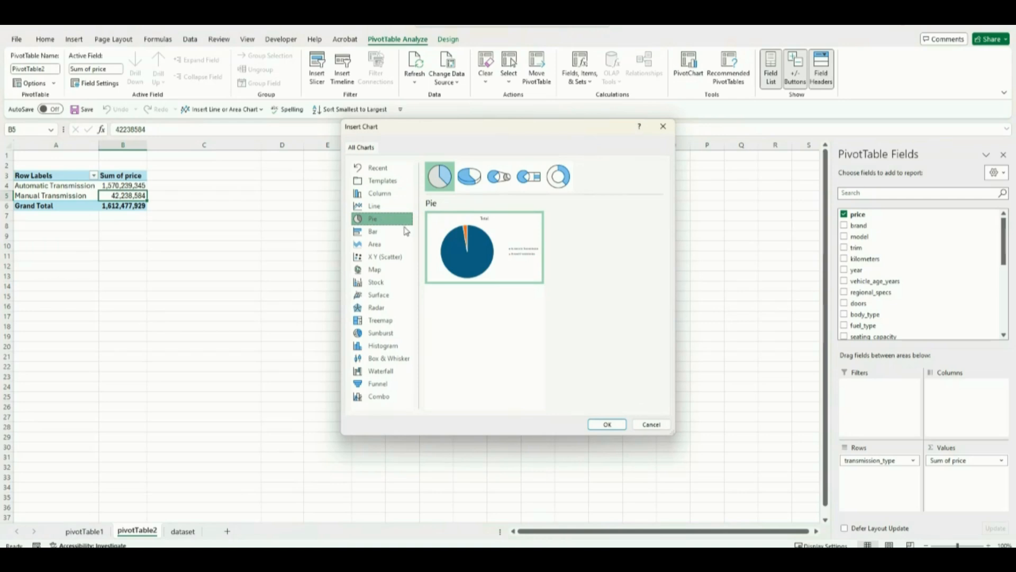
left_click(607, 424)
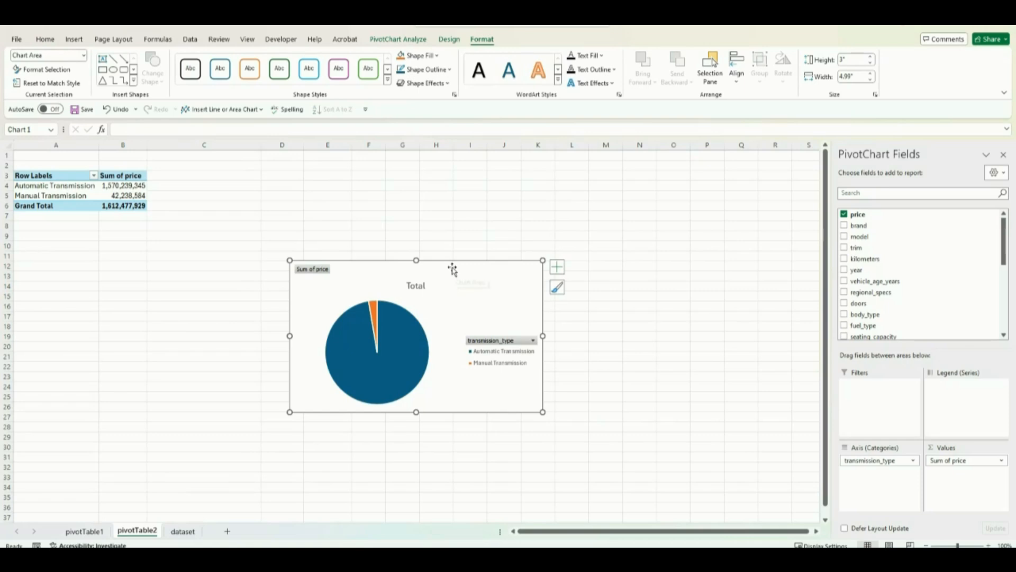
left_click_drag(451, 268, 462, 223)
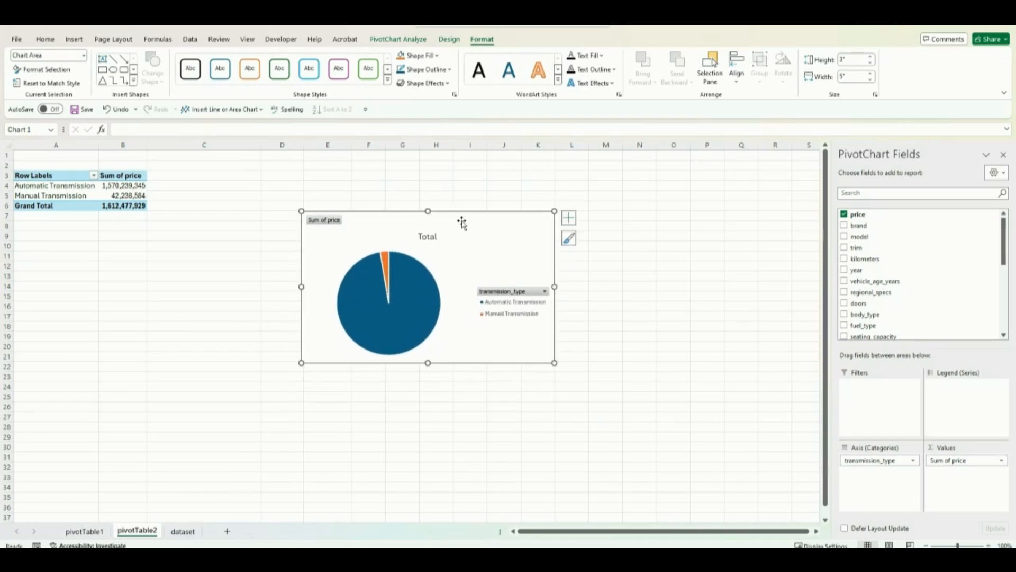
Step: Hide all field buttons on the pie chart and place its legend at the top
left_click(328, 222)
right_click(328, 223)
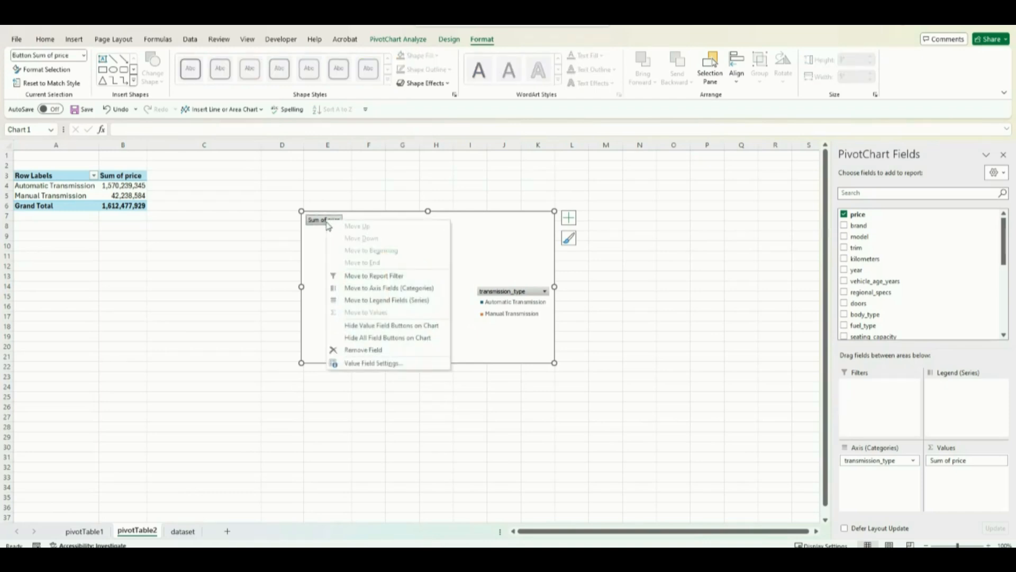
left_click(364, 337)
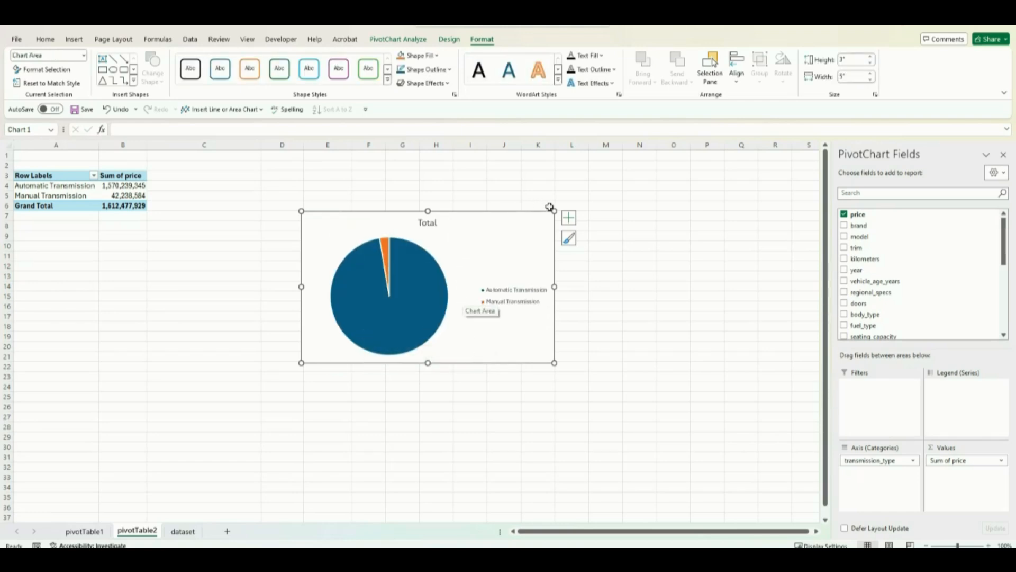
left_click(570, 217)
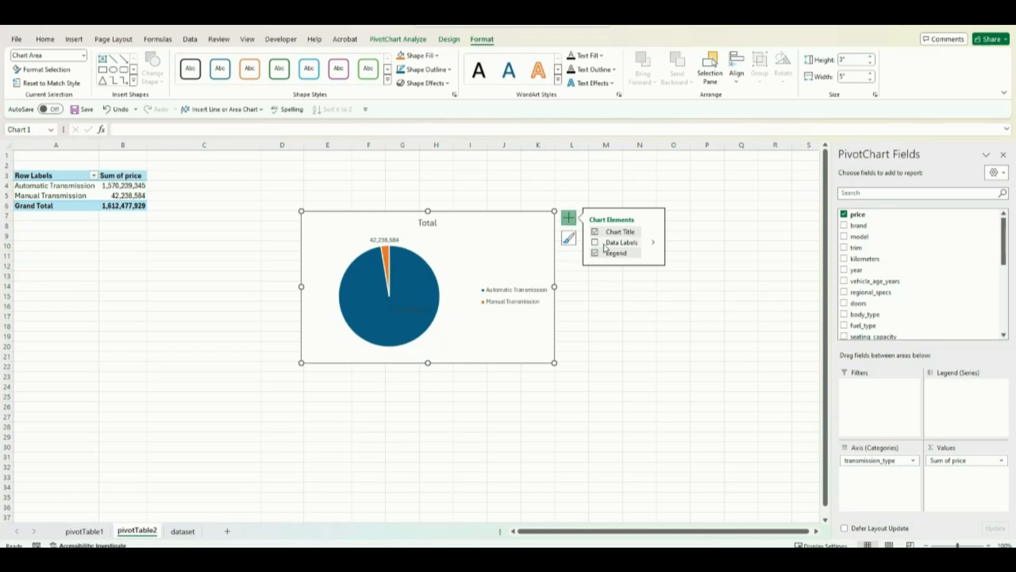
left_click(655, 257)
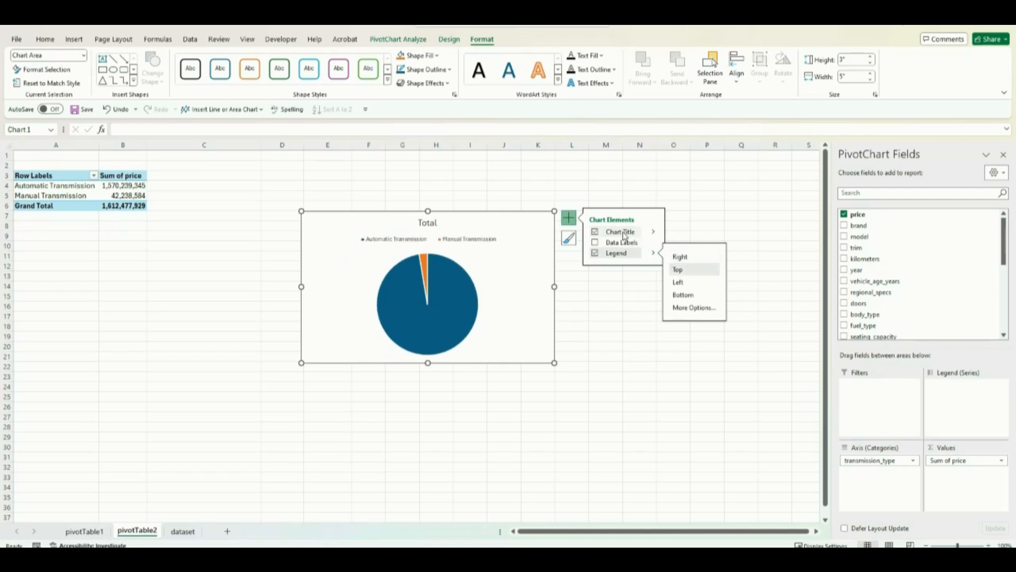
Step: Change the pie chart's title text to Sales by Transmission Type
left_click(428, 221)
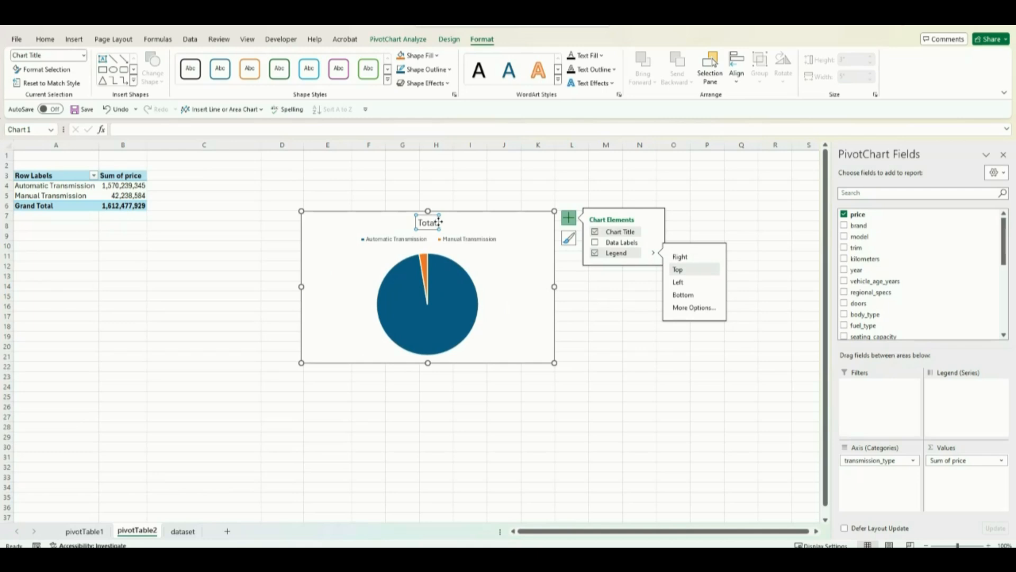
left_click(438, 223)
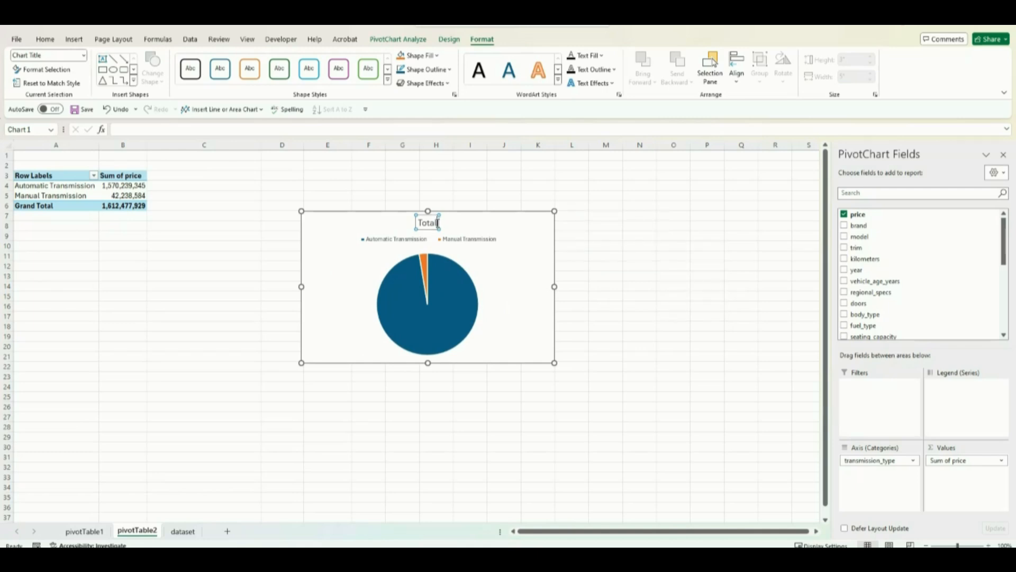
key("BackSpace")
key("BackSpace")
key("BackSpace")
key("BackSpace")
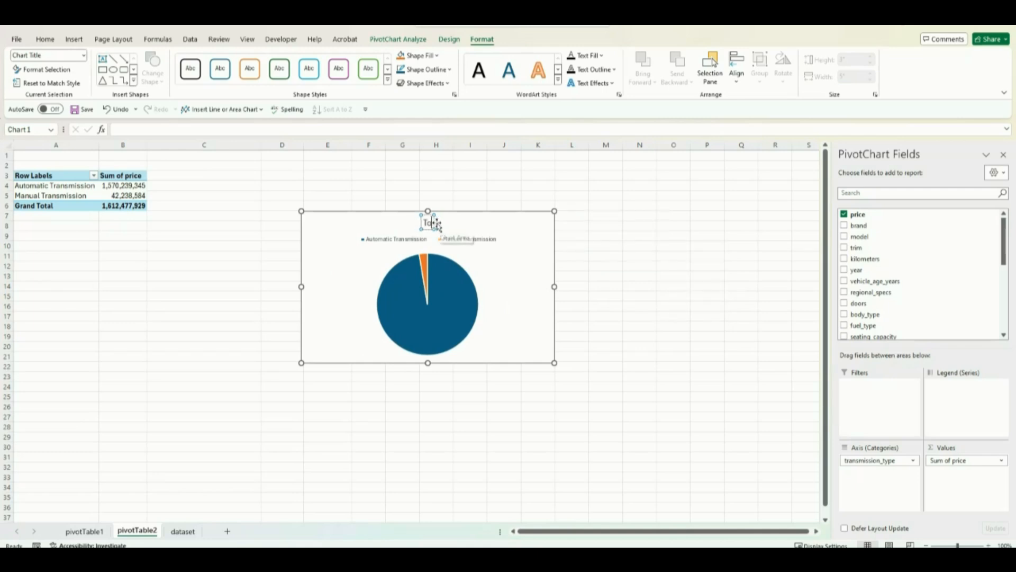
key("BackSpace")
type("Sales by Transmission")
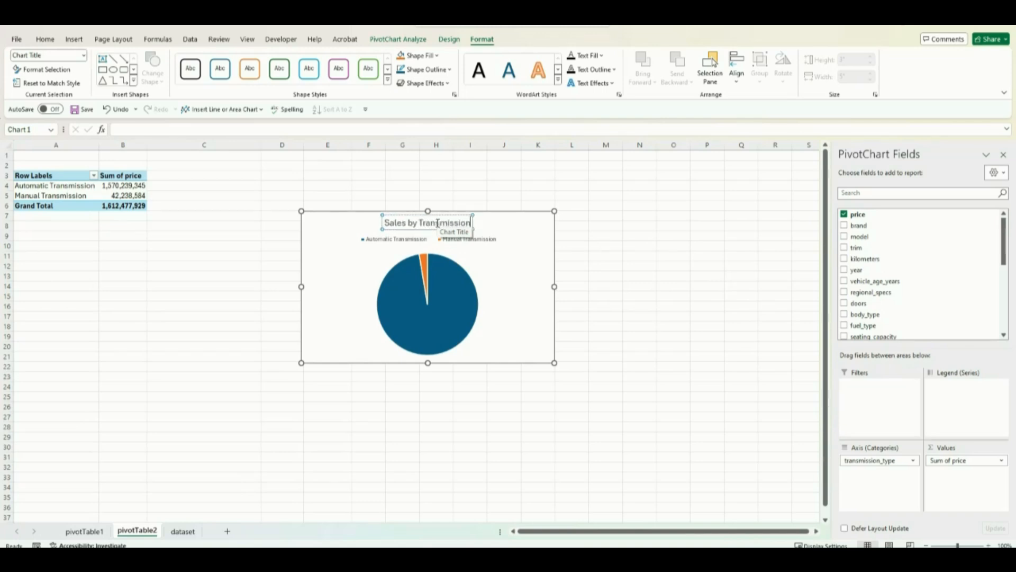
type(" Type")
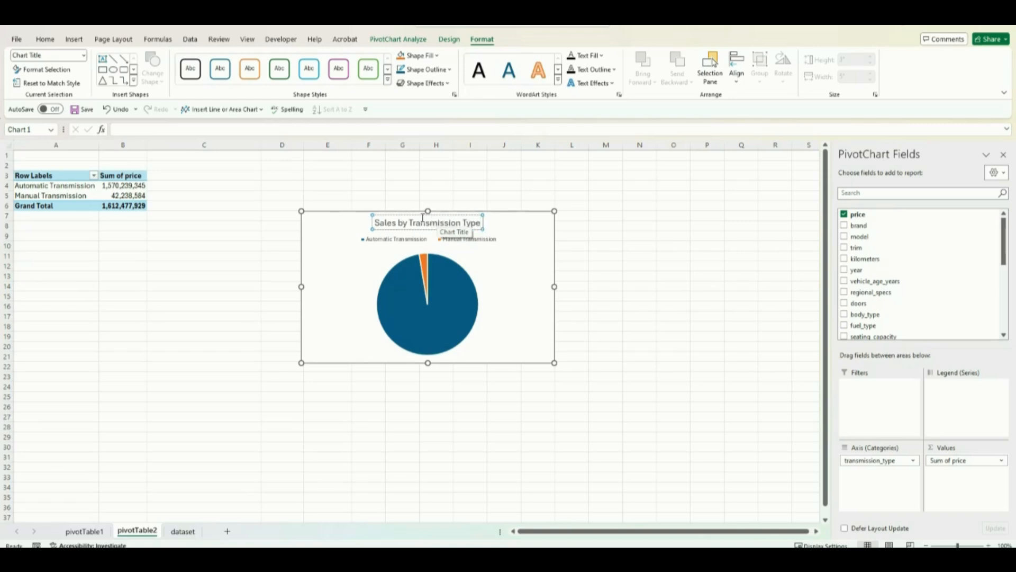
Step: Move the title to the pie chart's upper-left corner and shift the chart up closer to the PivotTable
left_click_drag(419, 214, 357, 217)
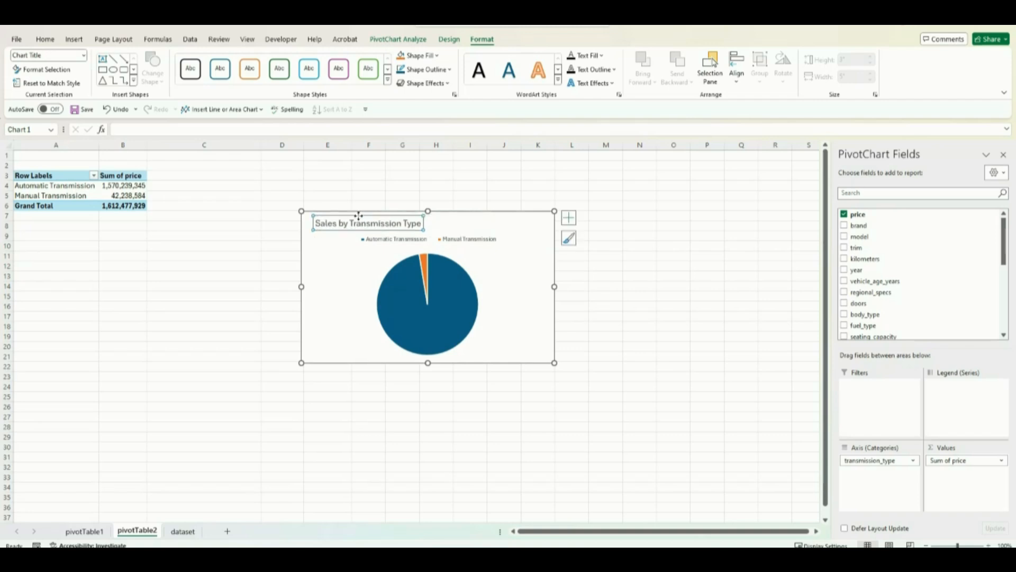
left_click_drag(475, 223, 458, 196)
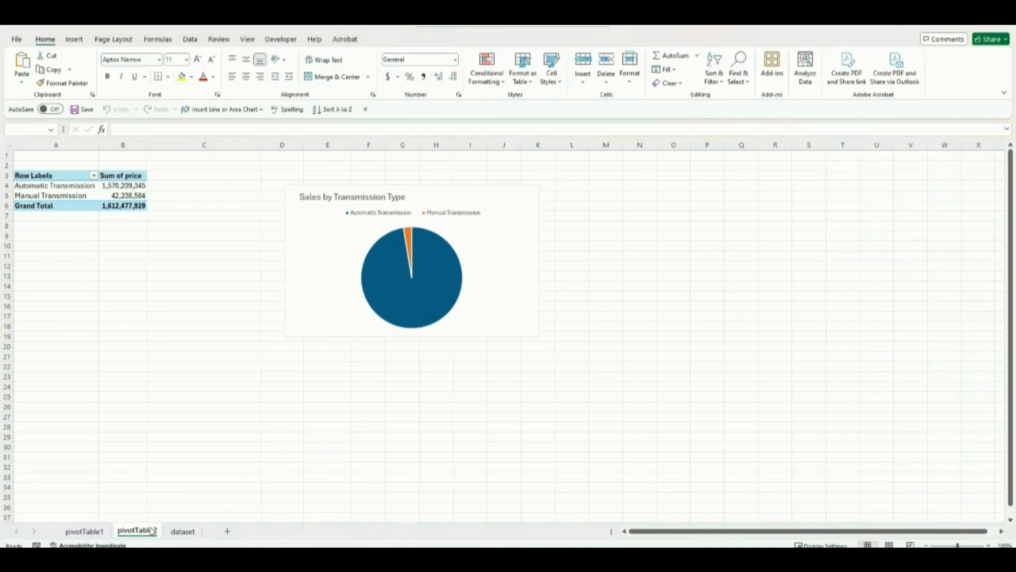
Step: Duplicate the pivotTable2 worksheet and rename the copy as pivotTable3
left_click(139, 535)
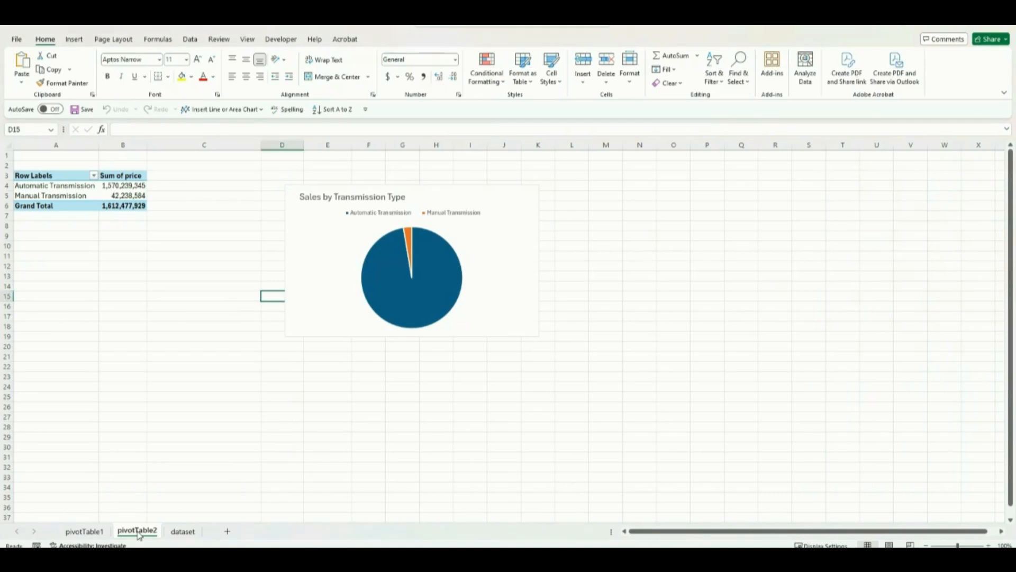
left_click_drag(150, 533, 168, 531)
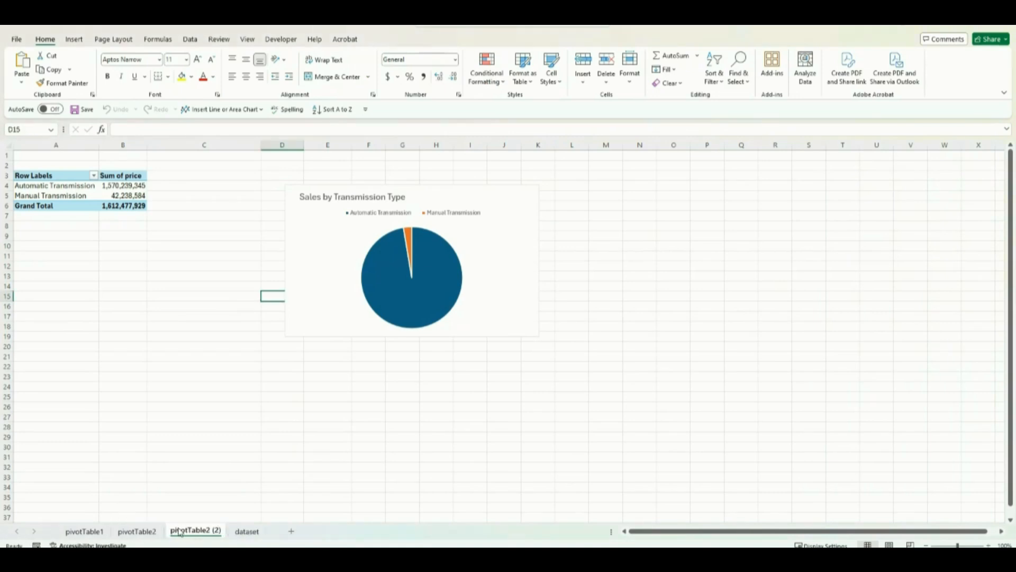
right_click(207, 532)
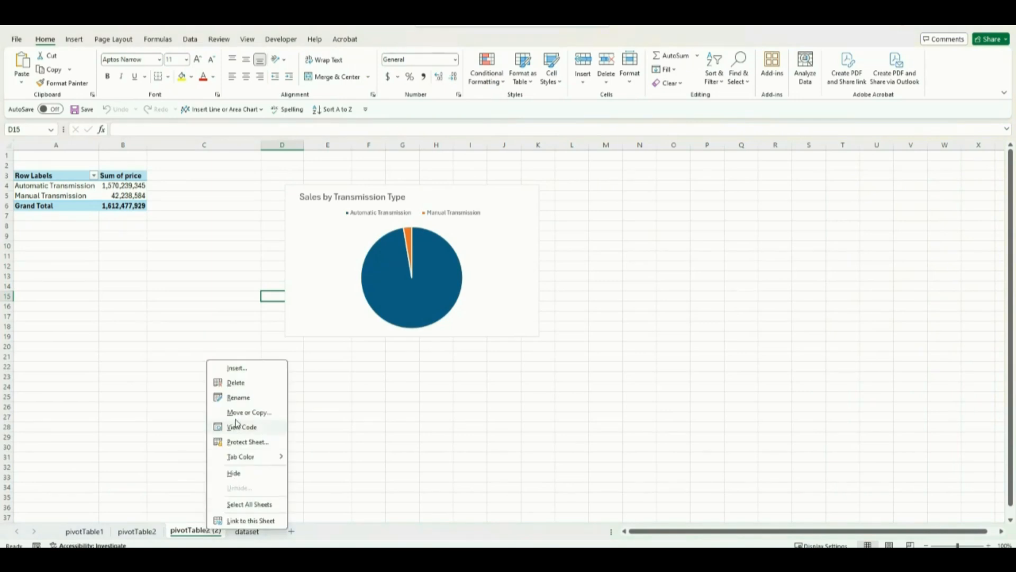
left_click(239, 398)
left_click(221, 530)
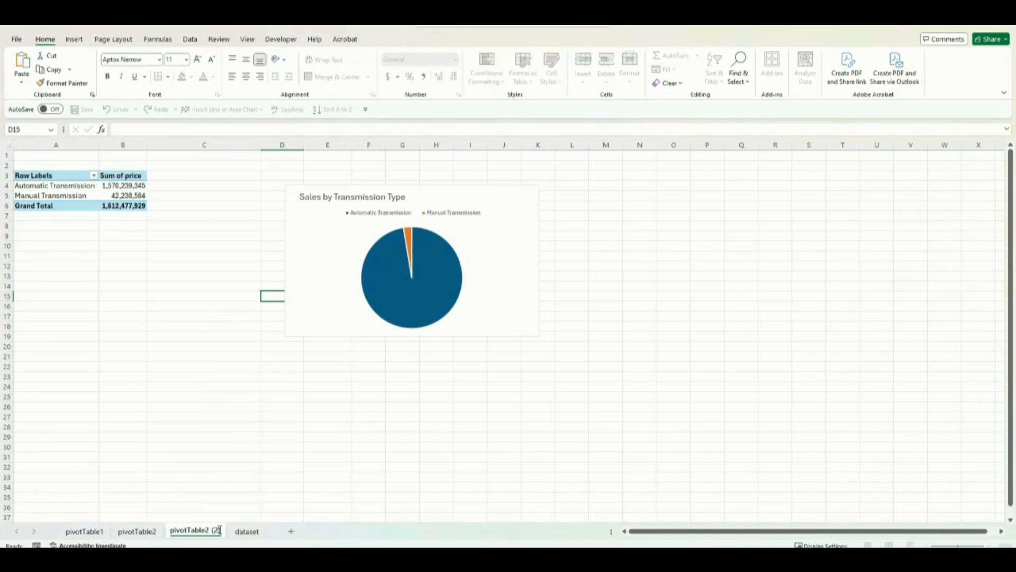
key("BackSpace")
key("BackSpace")
key("BackSpace")
key("BackSpace")
key("BackSpace")
type("3")
left_click(197, 497)
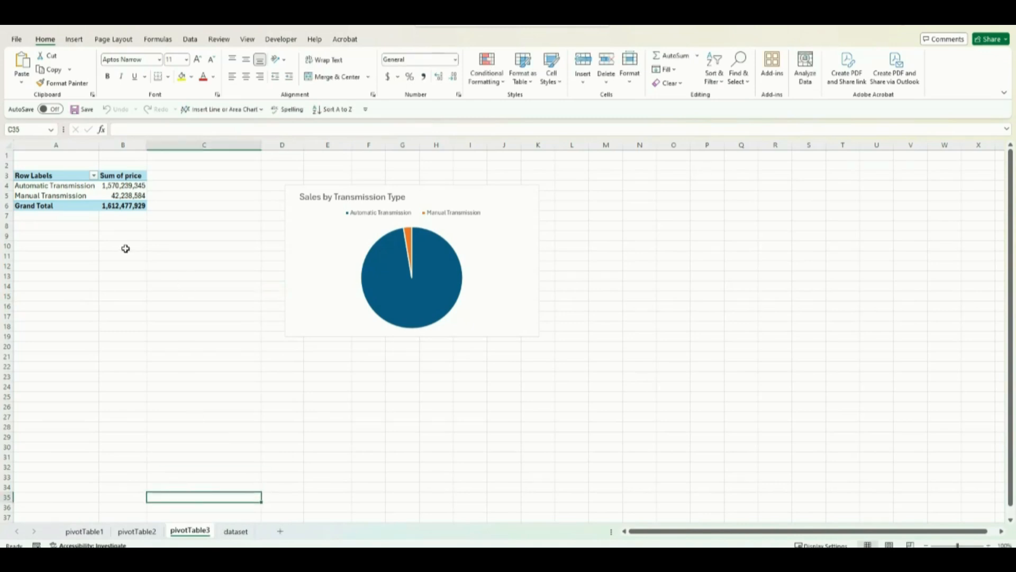
Step: Rename the PivotTable on the pivotTable3 worksheet
left_click(129, 195)
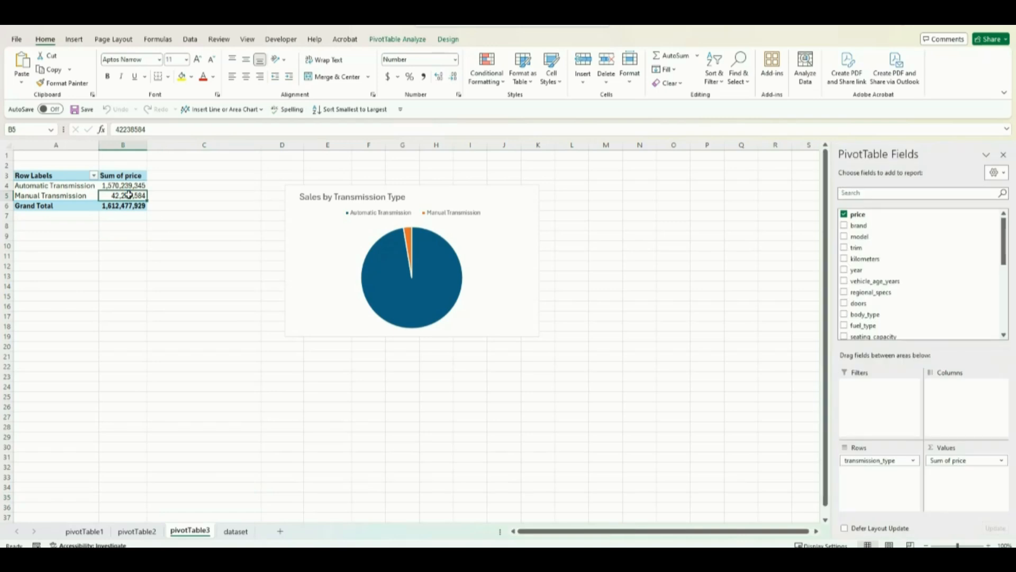
left_click(401, 39)
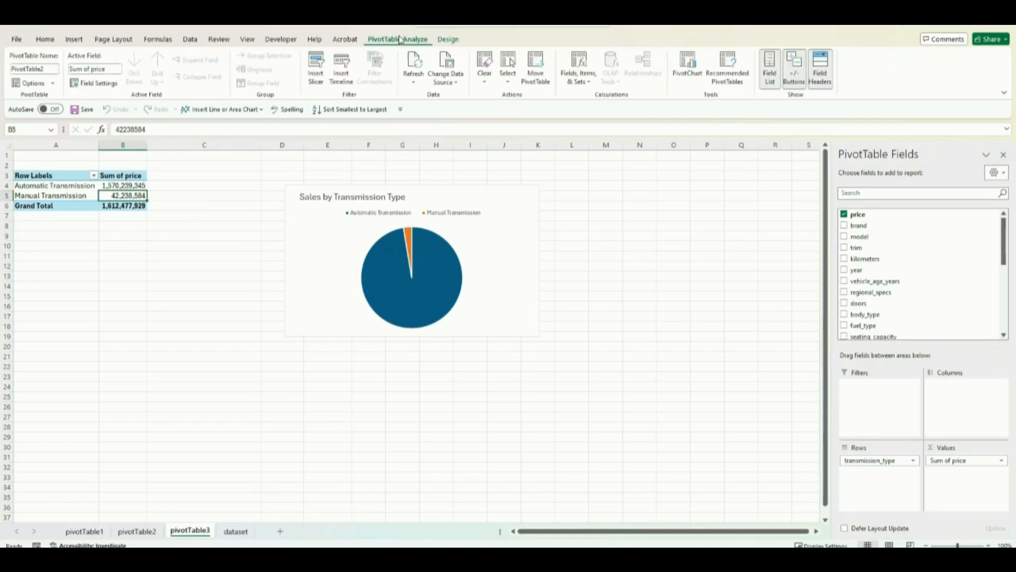
left_click(50, 69)
left_click(50, 69)
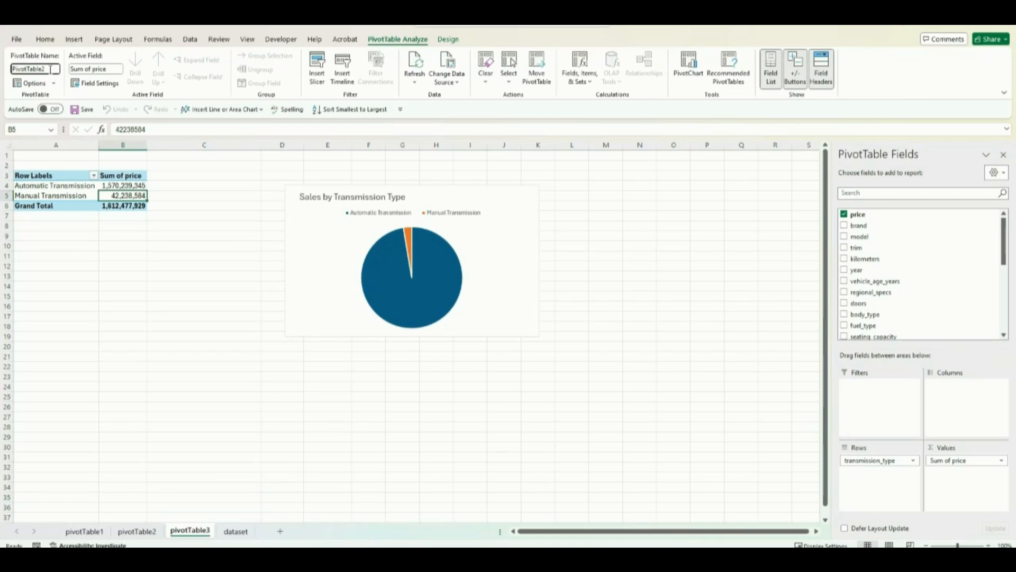
left_click(114, 272)
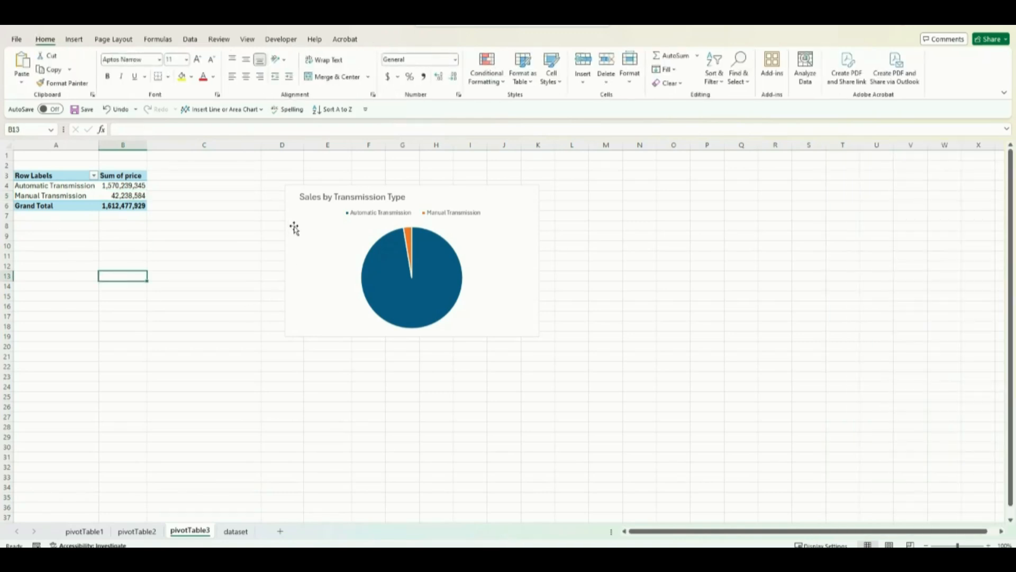
Step: Delete the copied Sales by Transmission Type pie chart from the pivotTable3 worksheet
left_click(294, 228)
key("Delete")
Step: Move transmission_type from the rows to the columns of the PivotTable and add fuel_type as the row field
left_click(145, 196)
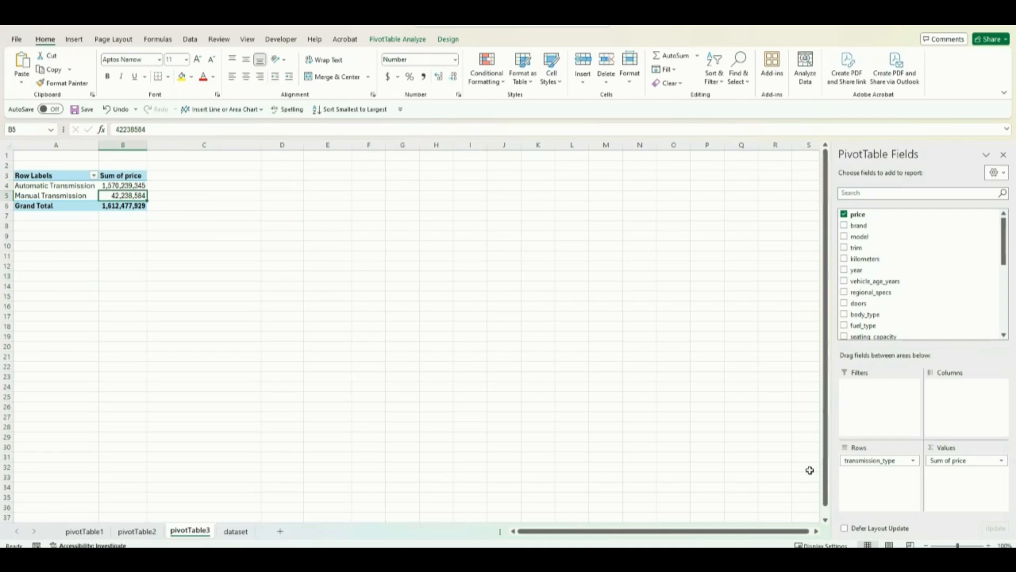
left_click_drag(878, 465, 953, 409)
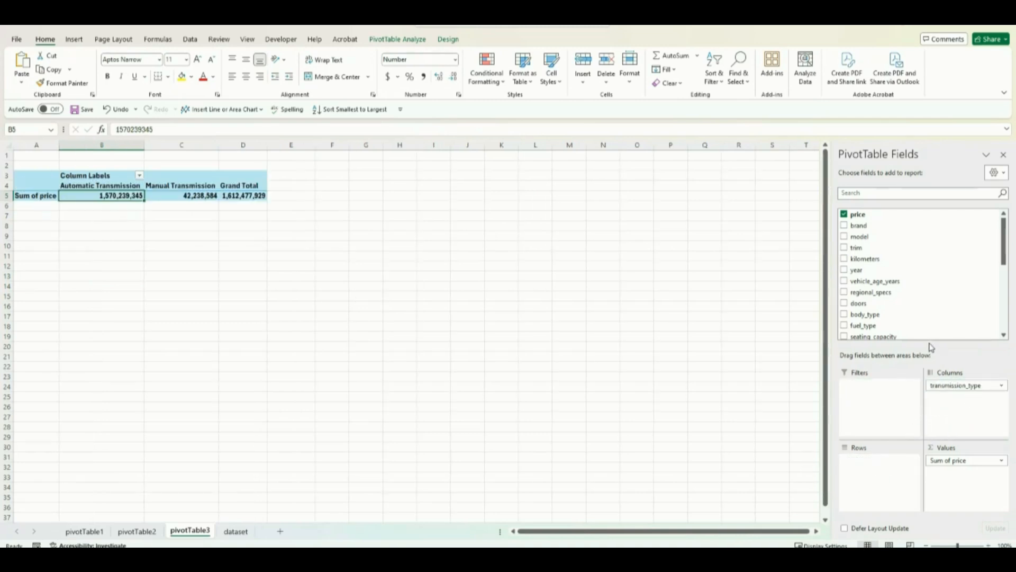
left_click_drag(883, 327, 884, 464)
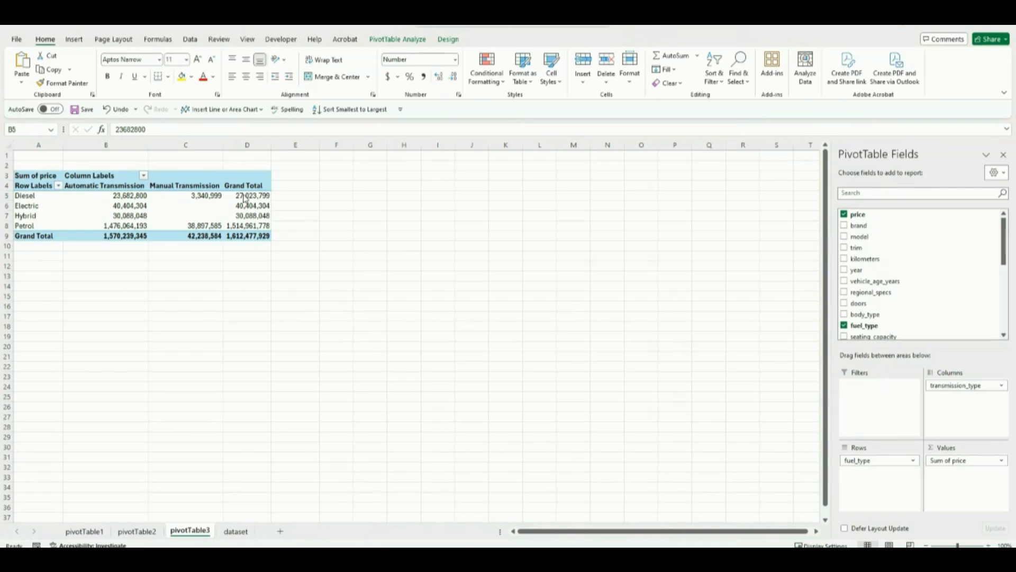
Step: Insert a clustered column PivotChart from the fuel type PivotTable and place it to the right of the table
left_click(384, 43)
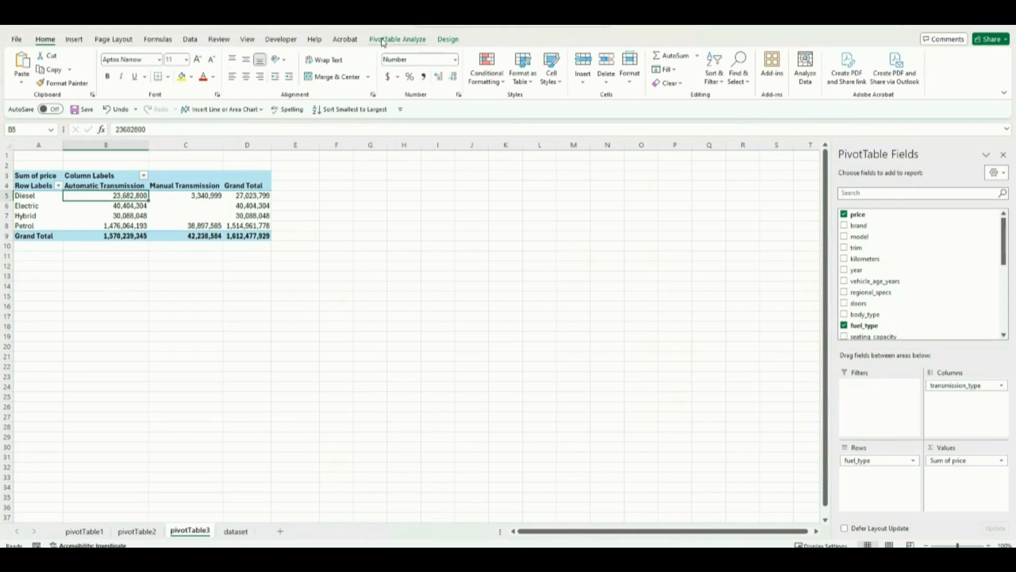
left_click(384, 40)
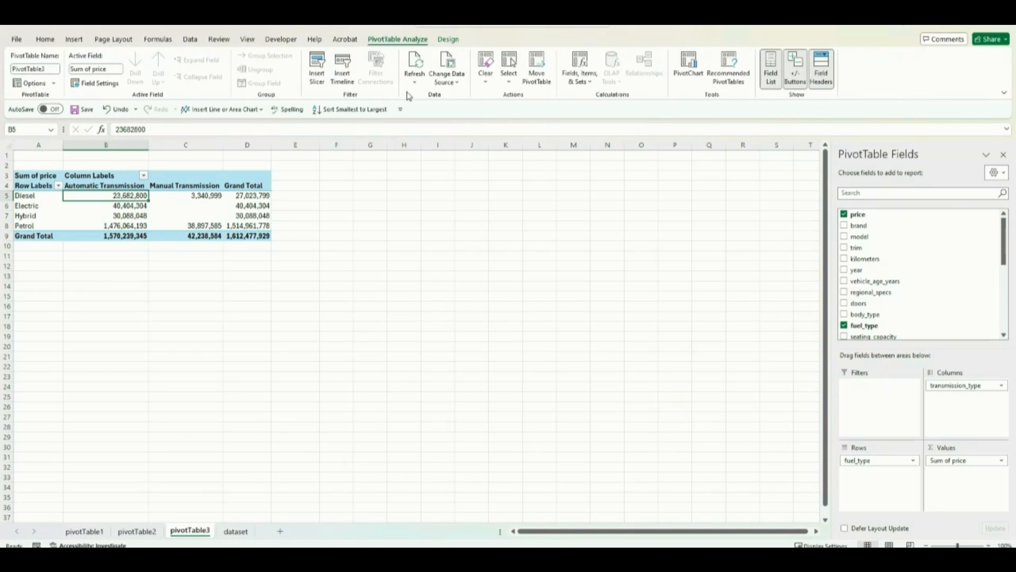
left_click(686, 74)
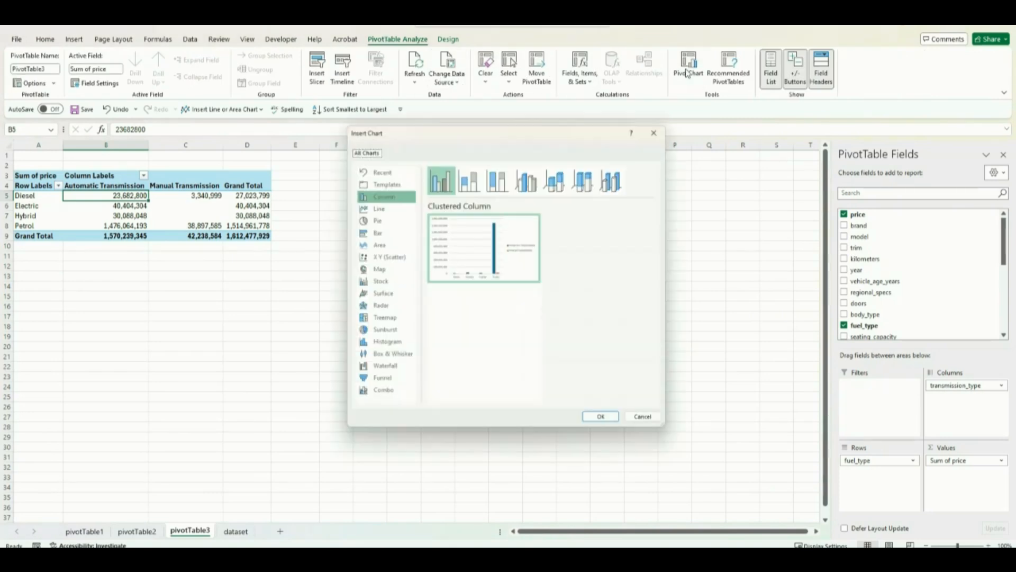
mouse_move(536, 265)
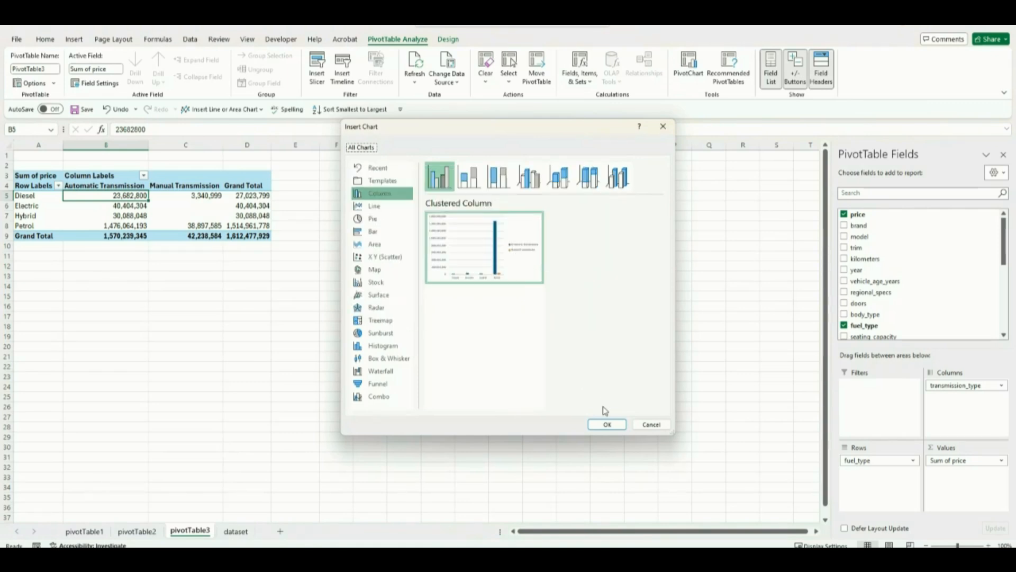
left_click(606, 424)
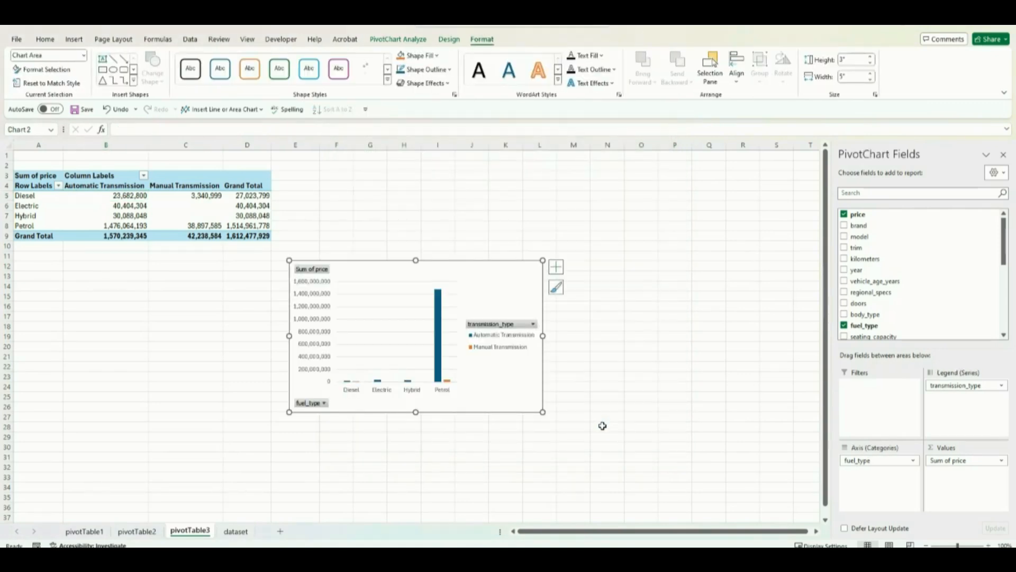
left_click_drag(479, 264, 542, 232)
Step: Hide all field buttons on the fuel type PivotChart
left_click(390, 370)
left_click(392, 370)
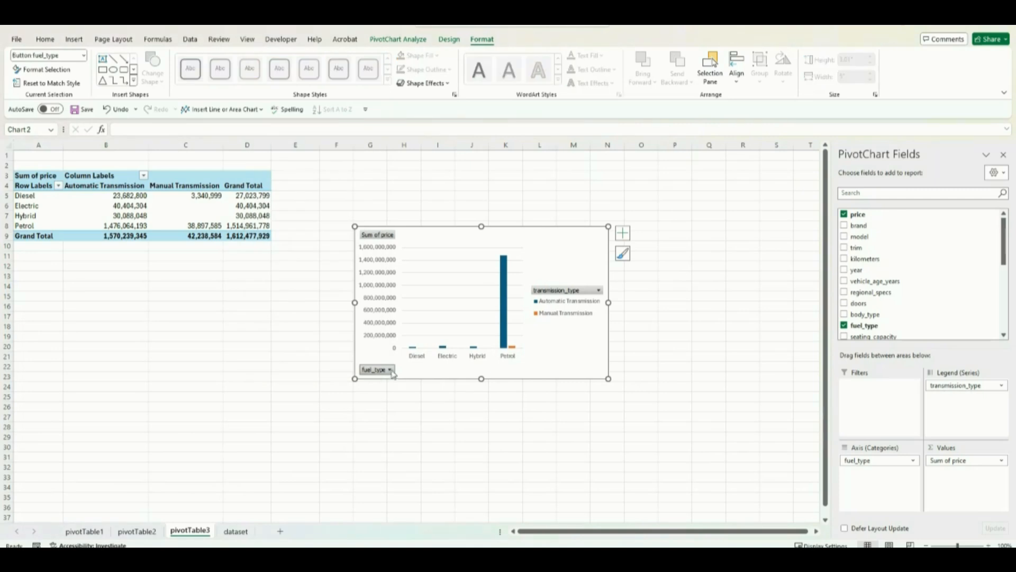
right_click(388, 373)
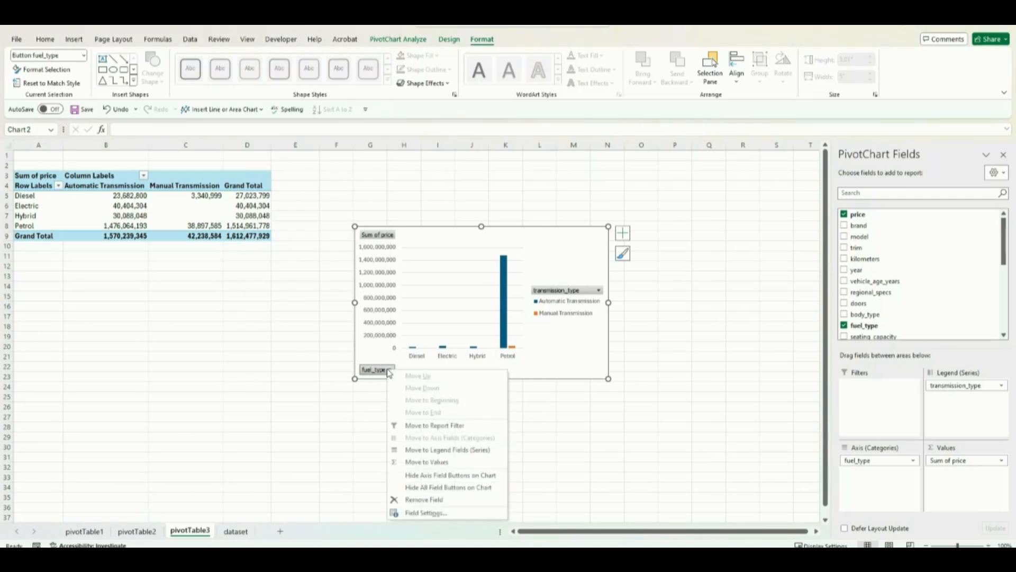
left_click(432, 489)
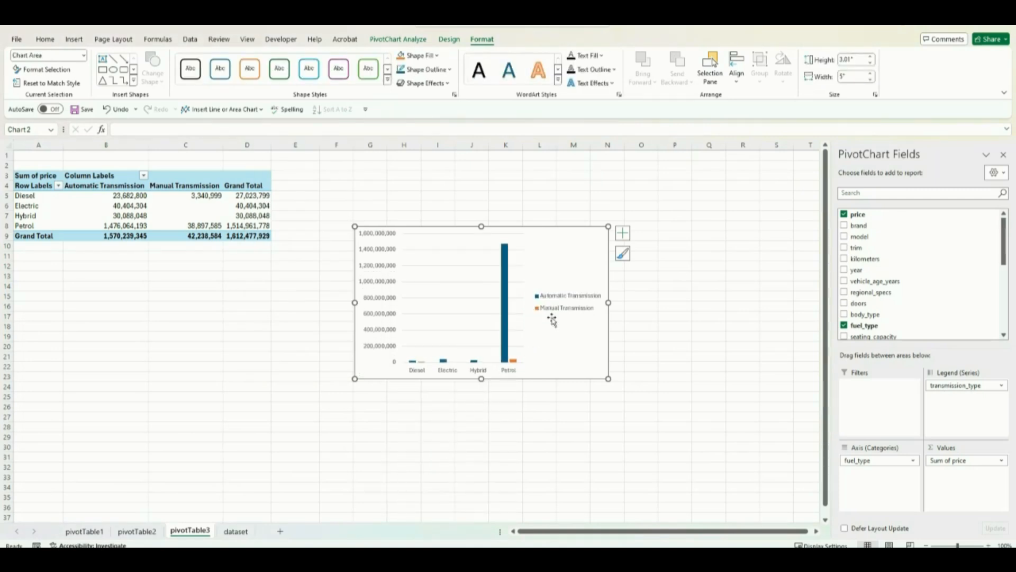
Step: Position the PivotChart's legend at the top and add a chart title above the chart
left_click(628, 236)
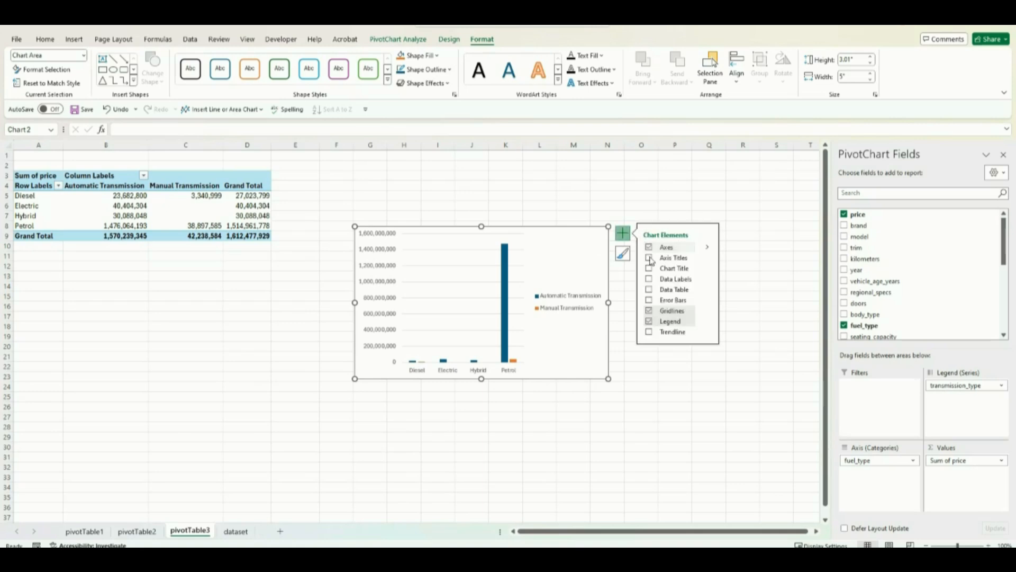
left_click(710, 322)
left_click(732, 339)
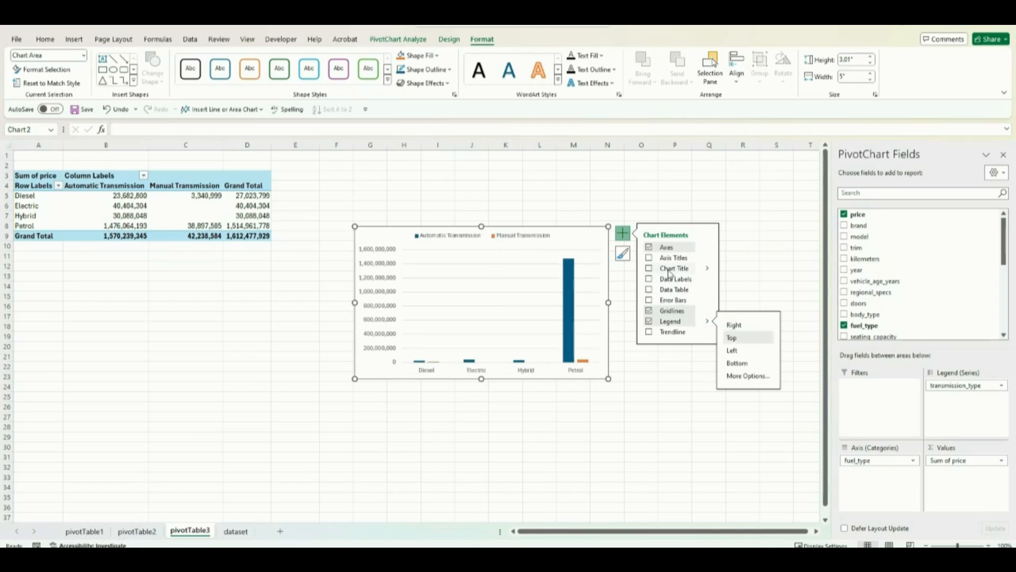
left_click(709, 271)
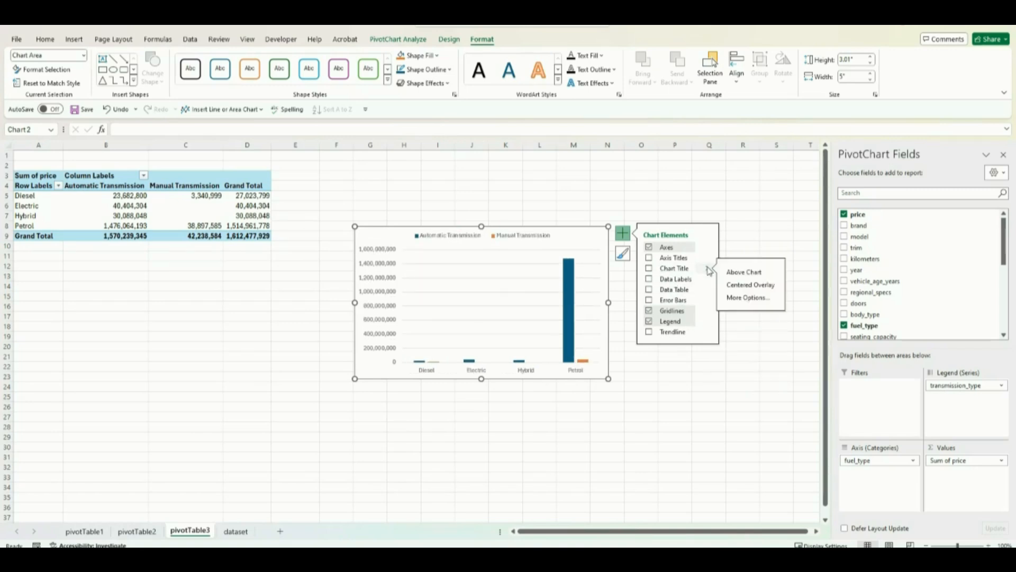
left_click(734, 273)
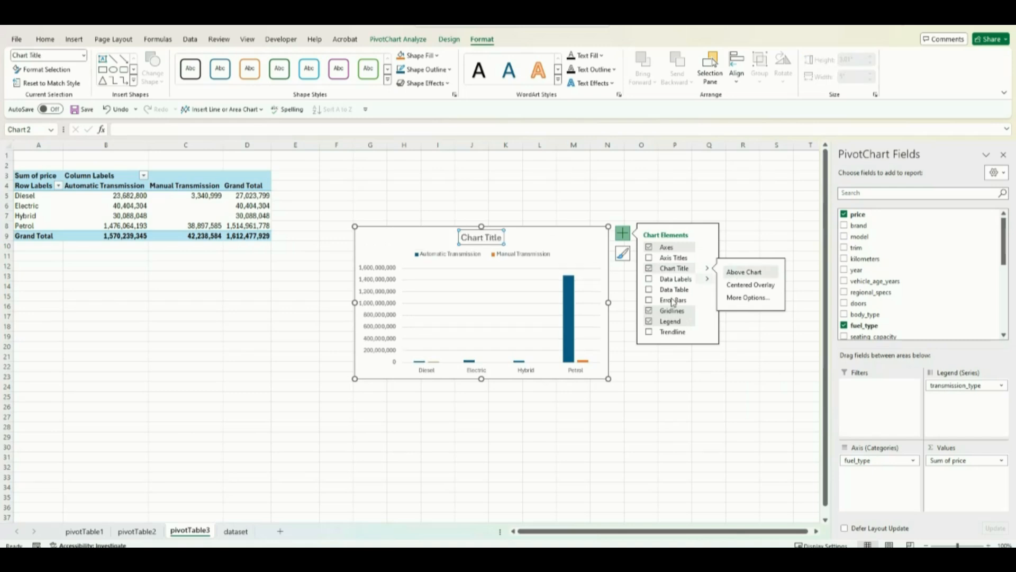
Step: Change the chart title to "Sales per Fuel Type" and move it to the chart's upper-left corner
mouse_move(571, 313)
left_click(477, 238)
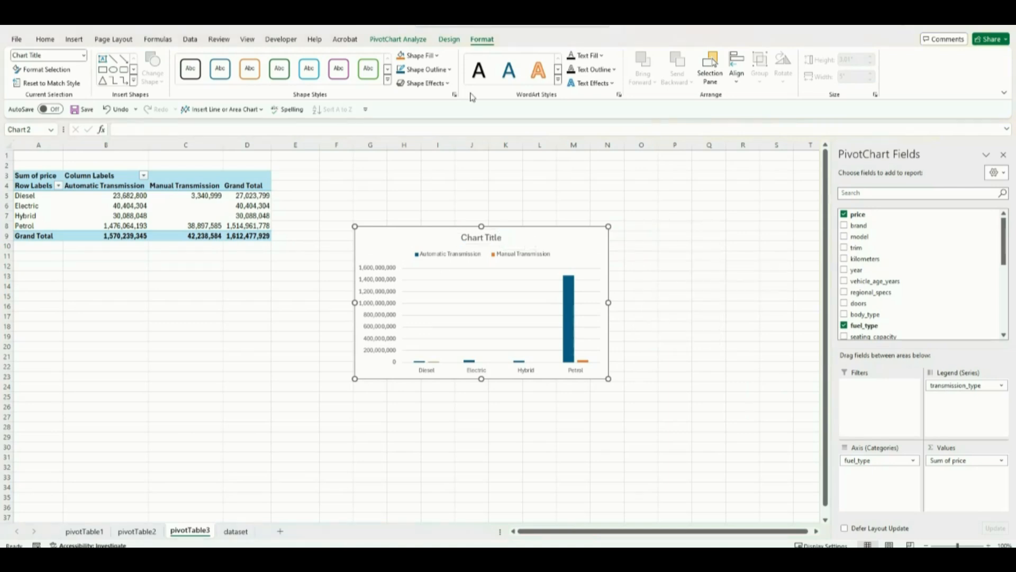
left_click(477, 237)
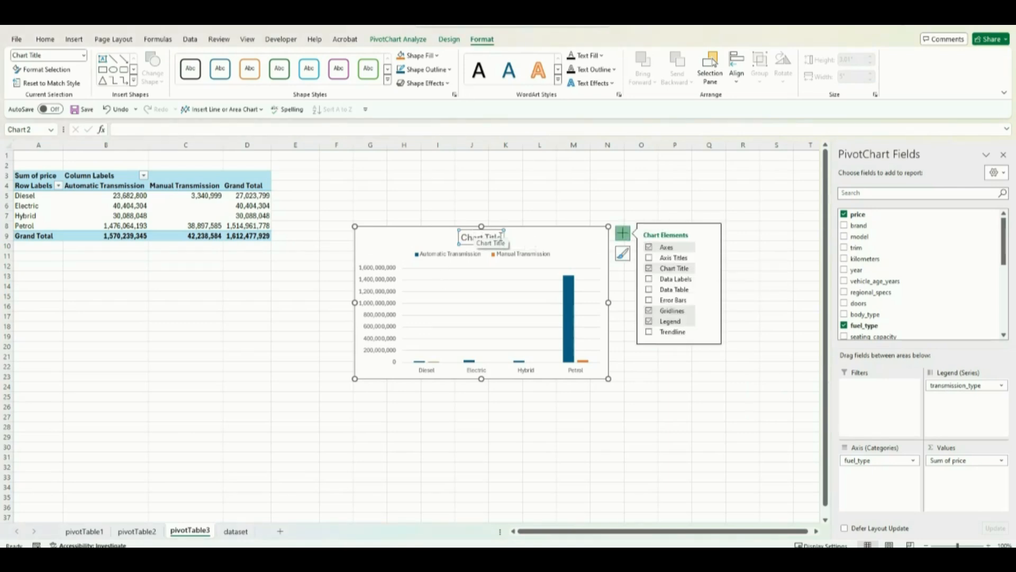
left_click(502, 238)
key("BackSpace")
key("BackSpace")
key("BackSpace")
key("BackSpace")
key("BackSpace")
key("BackSpace")
key("BackSpace")
key("BackSpace")
key("BackSpace")
key("BackSpace")
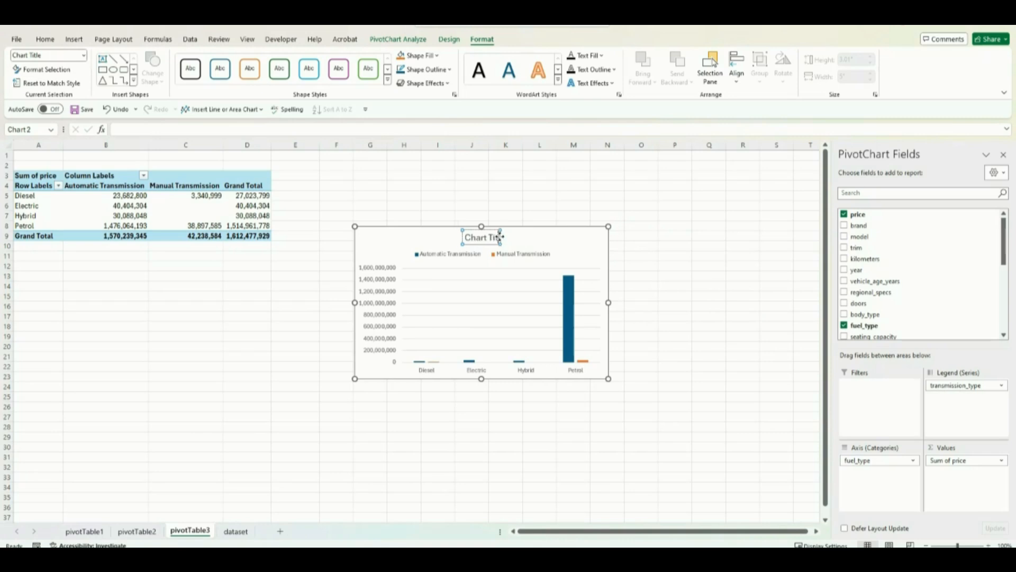
key("BackSpace")
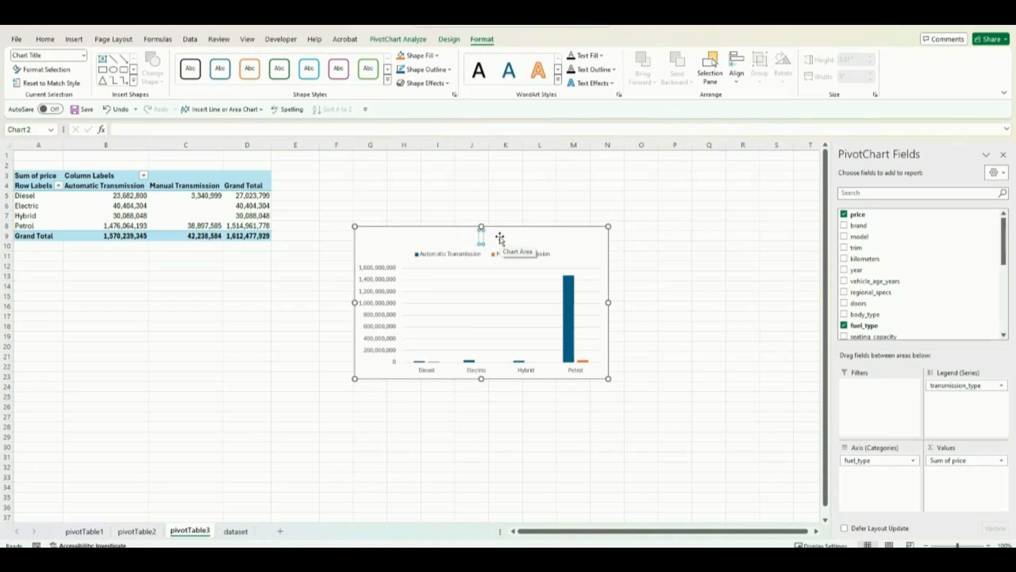
type("Sales per")
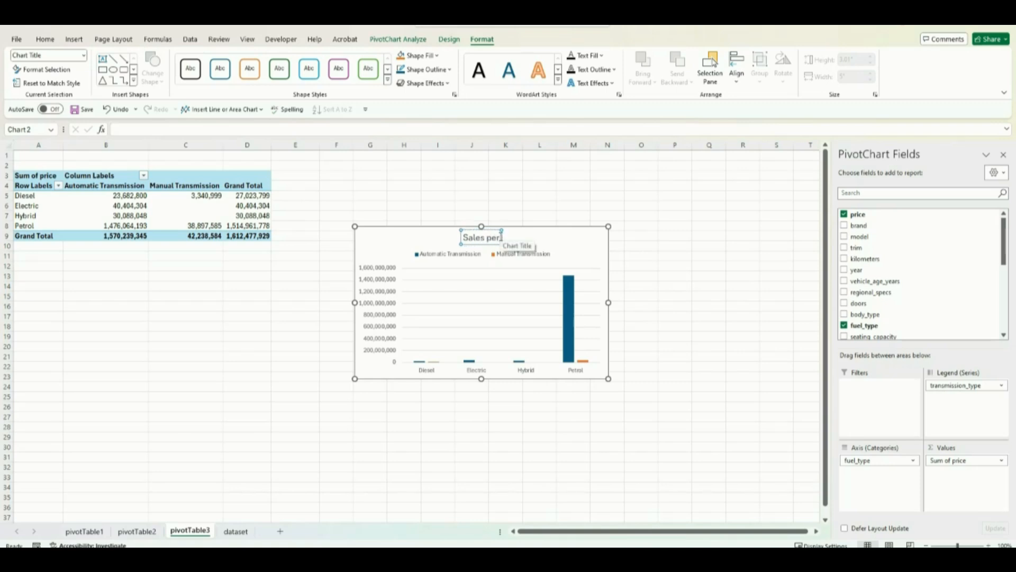
type(" Fuel Ty")
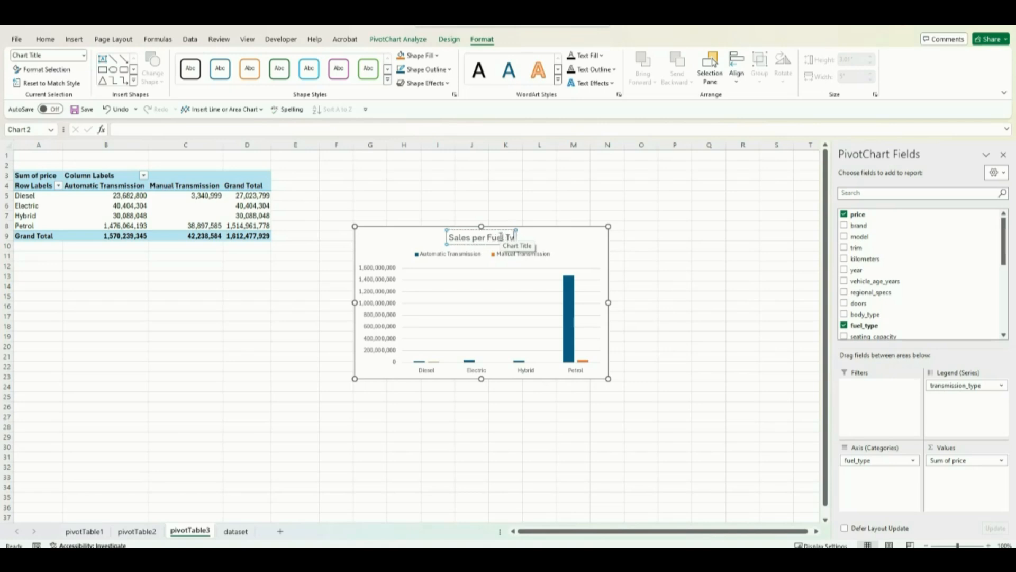
type("pe")
left_click_drag(462, 230, 385, 231)
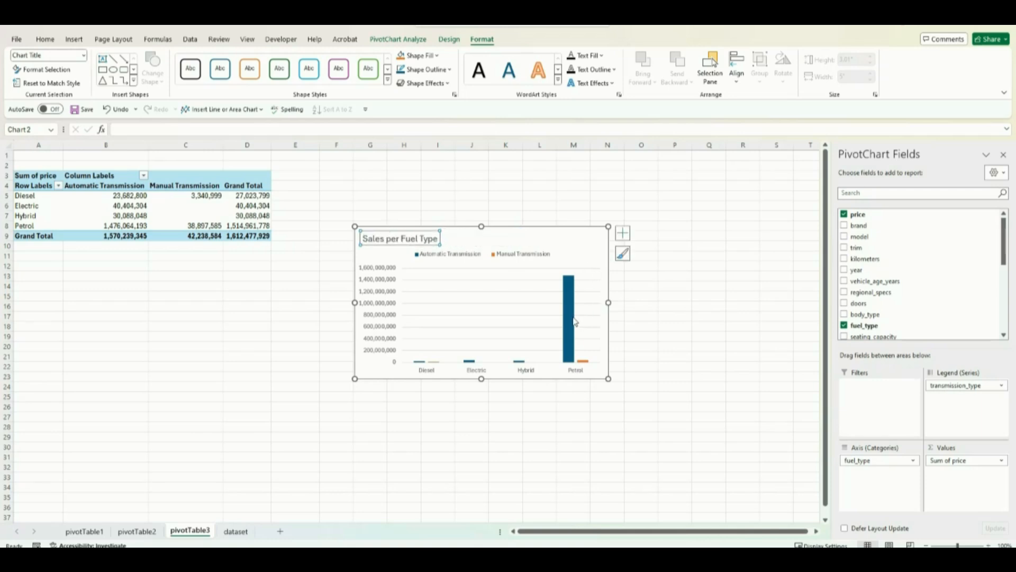
left_click(516, 239)
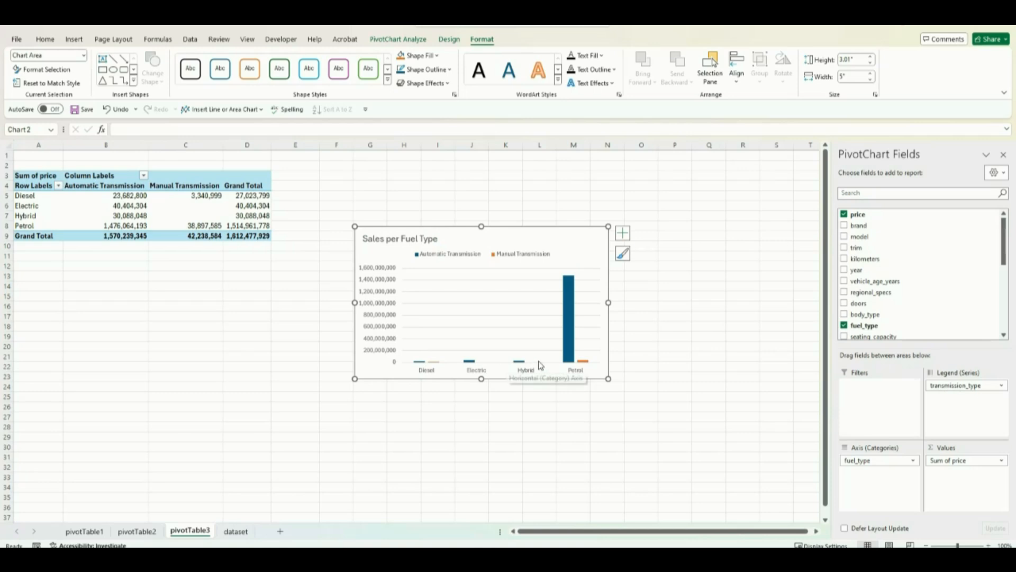
Step: Sort the fuel type columns from largest to smallest by the Automatic Transmission series
left_click(567, 335)
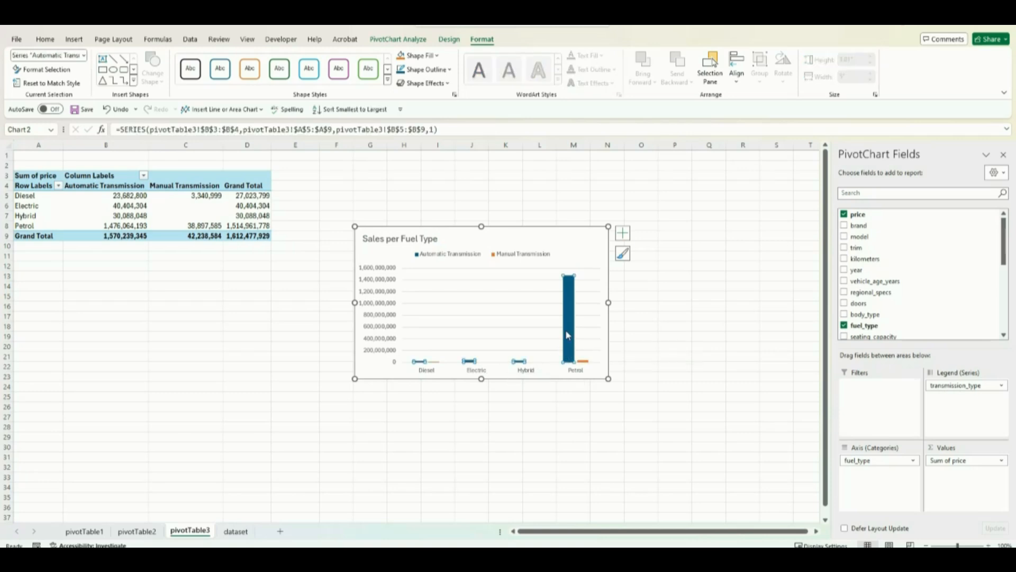
right_click(566, 333)
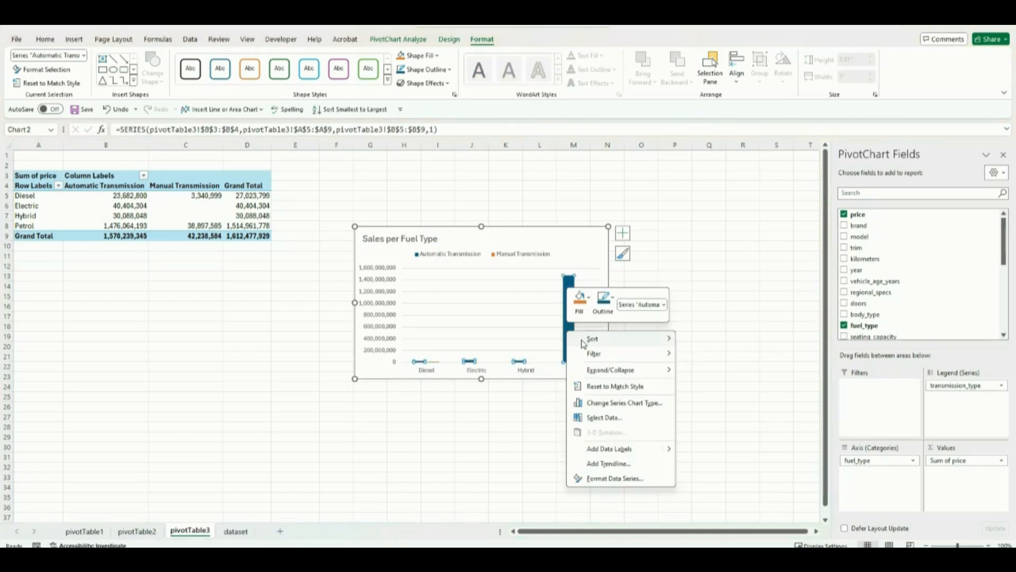
mouse_move(613, 339)
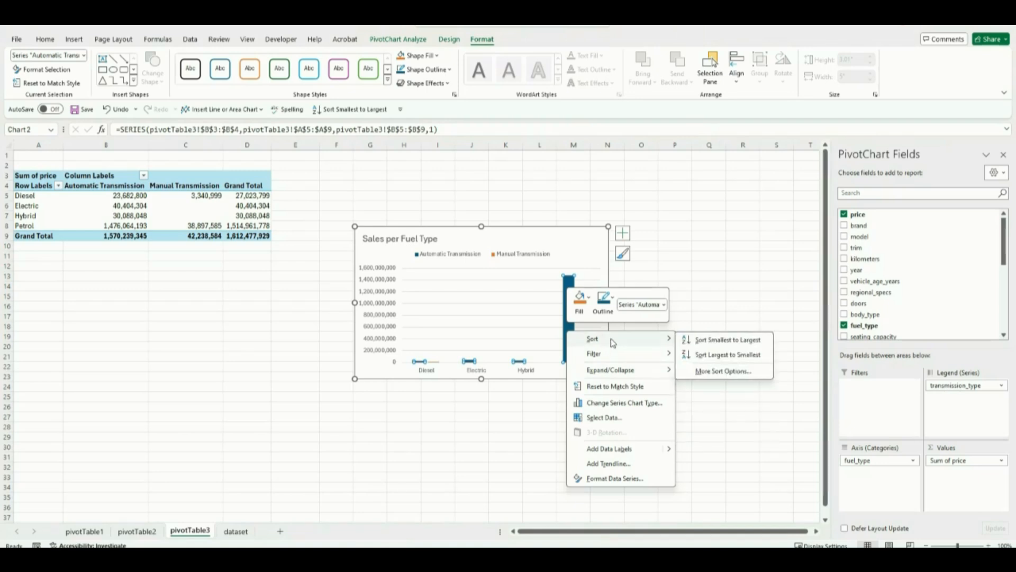
left_click(721, 355)
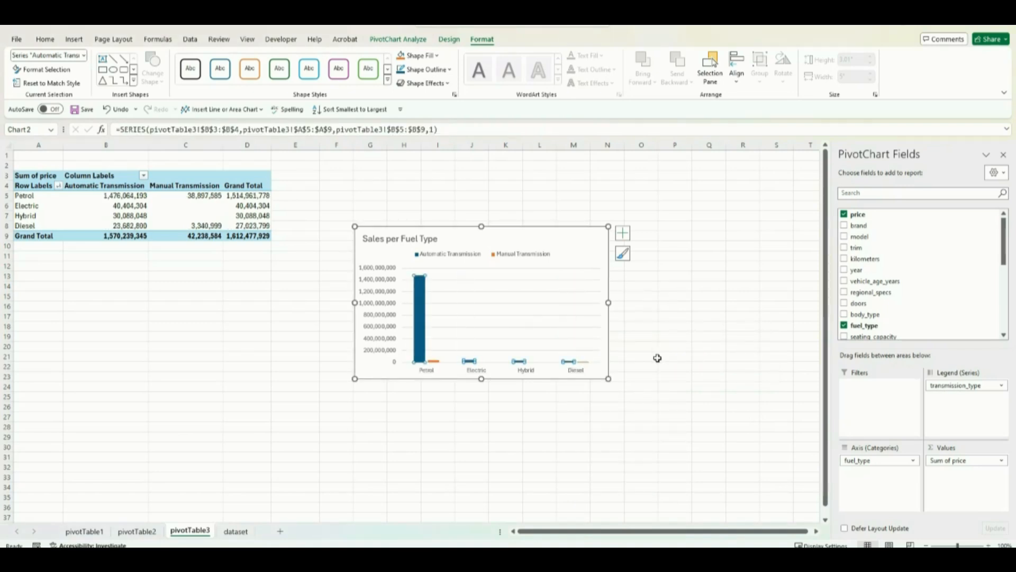
left_click(314, 347)
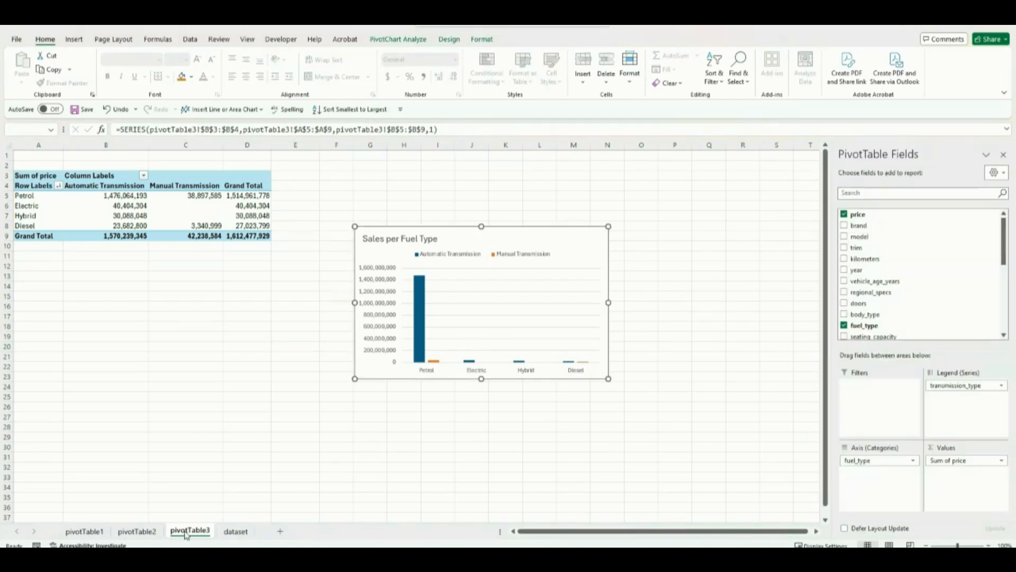
Step: Duplicate the pivotTable3 worksheet and rename the copy as pivotTable4
left_click_drag(197, 531, 258, 533)
right_click(258, 533)
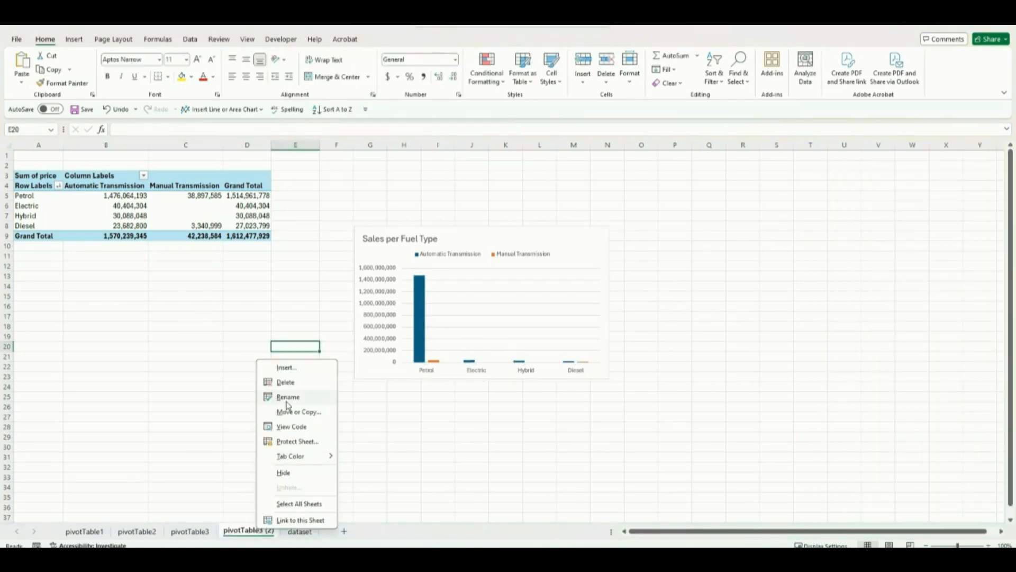
left_click(280, 396)
type("pivotTable")
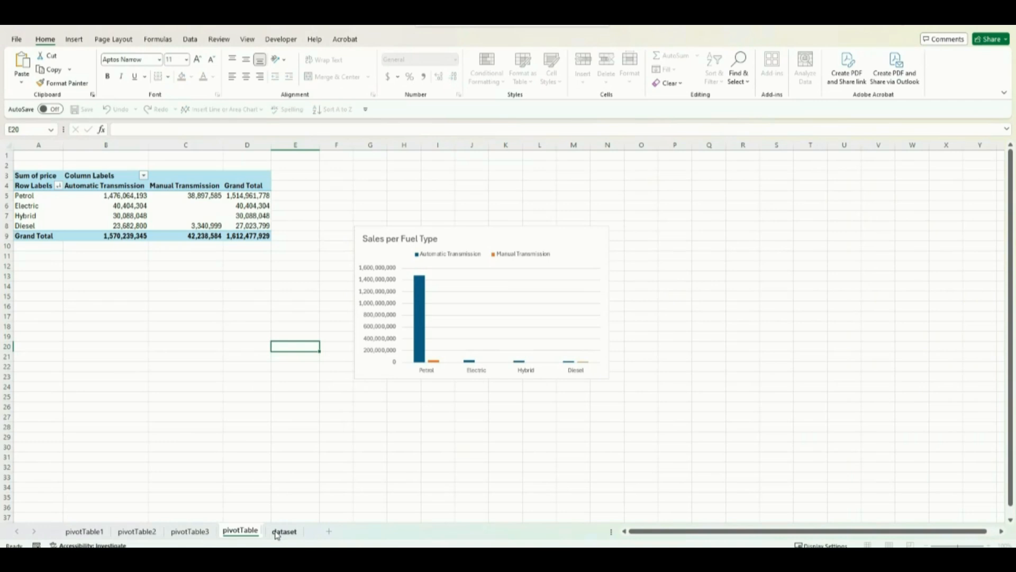
type("4")
Step: Rename the PivotTable on the pivotTable4 worksheet as PivotTable4
left_click(199, 467)
left_click(217, 203)
left_click(398, 39)
left_click(57, 69)
left_click(159, 284)
left_click(135, 206)
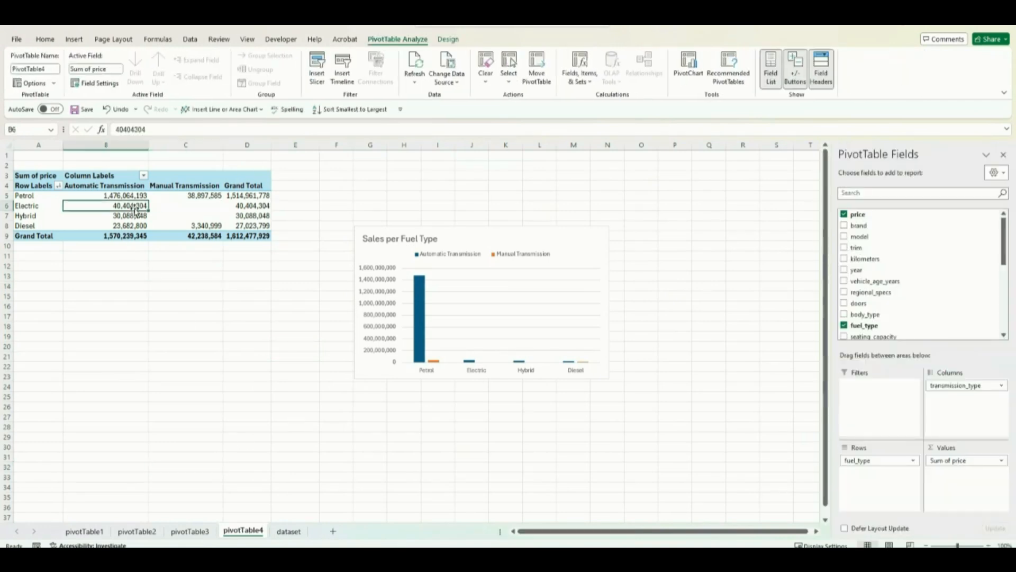
Step: Replace fuel_type with regional_specs as the PivotTable's row field and remove transmission_type from the columns
left_click_drag(907, 461, 751, 462)
left_click_drag(873, 295, 890, 461)
left_click_drag(966, 386, 769, 399)
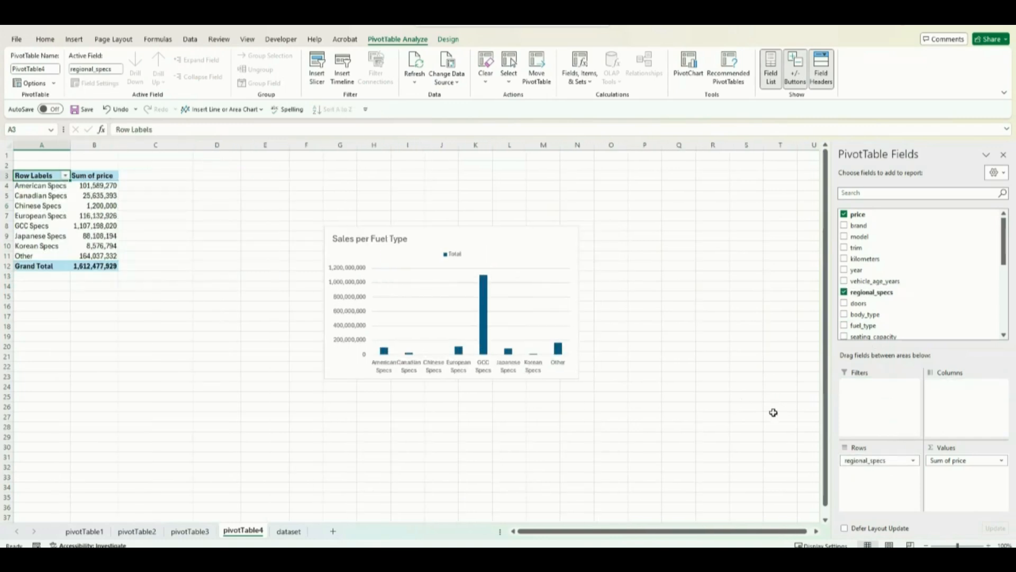
Step: Remove the legend from the copied column chart on the pivotTable4 worksheet
left_click(548, 253)
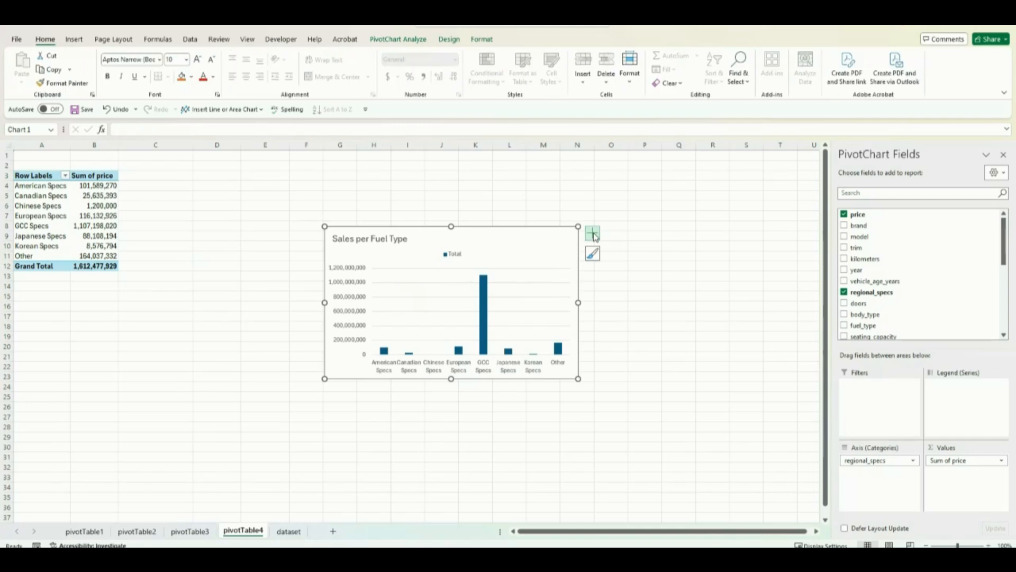
left_click(594, 235)
left_click(619, 321)
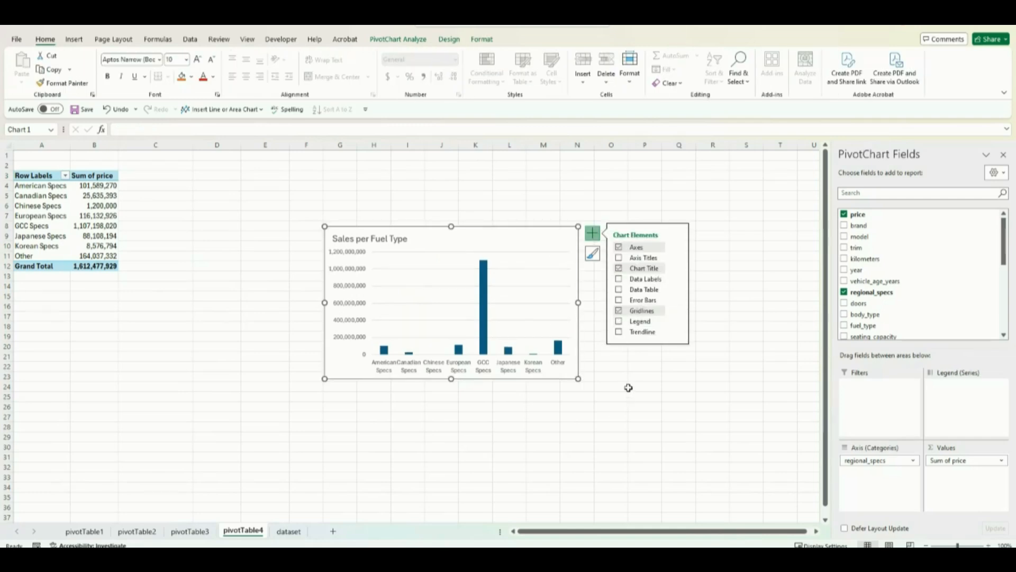
Step: Change the copied chart's title to "Sales per Regional Spec"
left_click(371, 238)
left_click(408, 239)
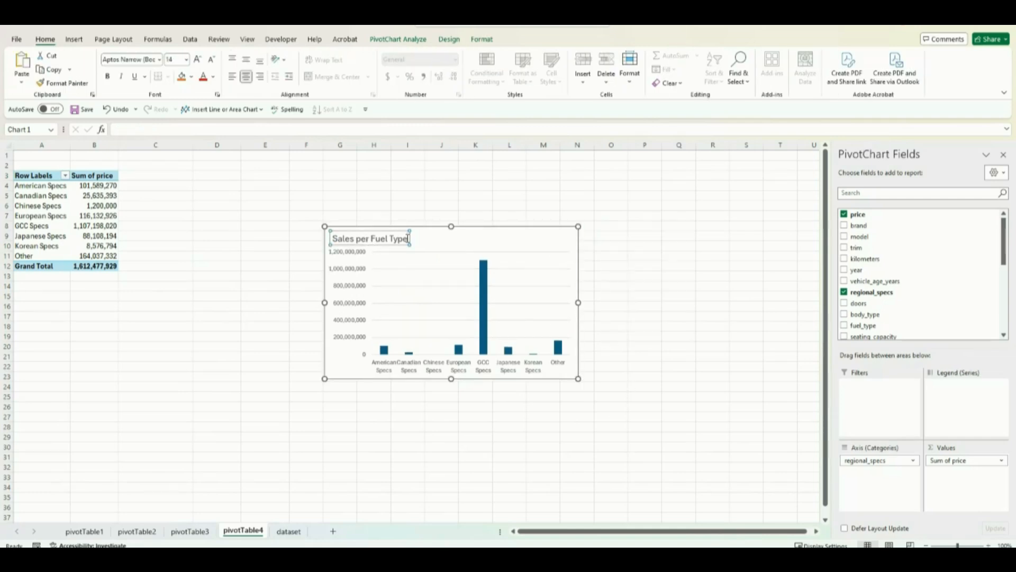
key("BackSpace")
key("BackSpace")
key("BackSpace")
key("BackSpace")
key("BackSpace")
key("BackSpace")
key("BackSpace")
key("BackSpace")
key("BackSpace")
key("BackSpace")
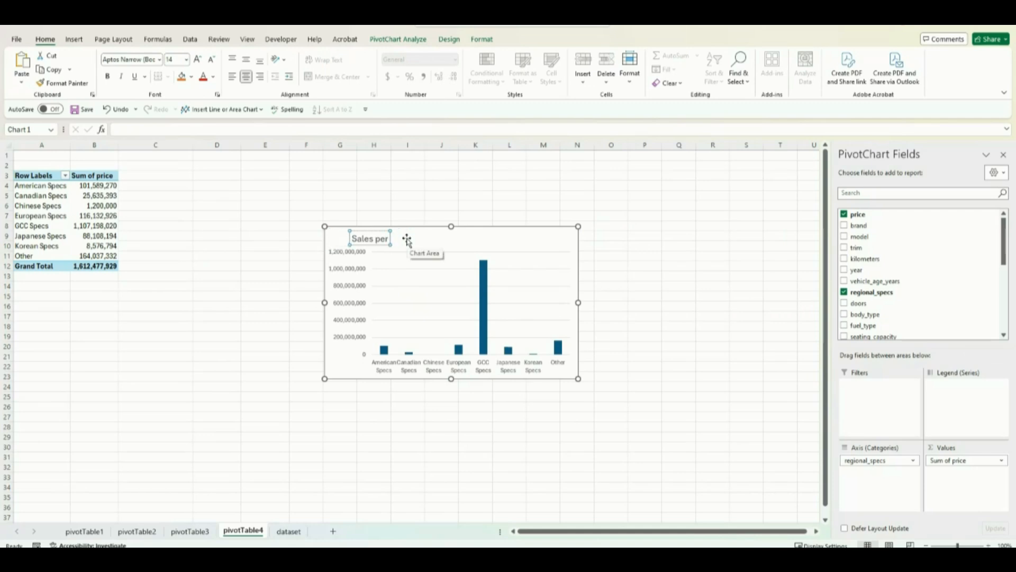
type("Regiona")
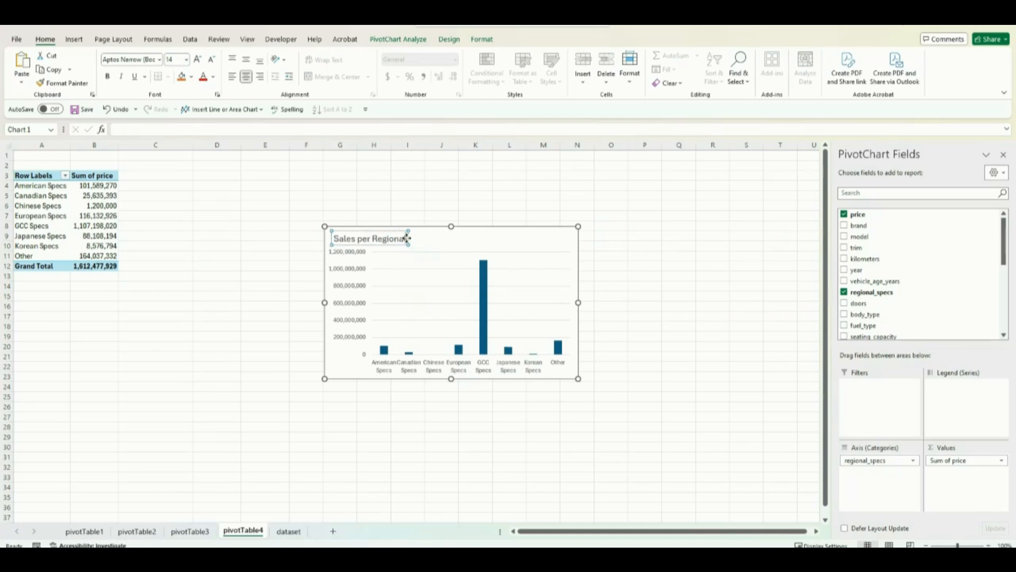
type("l Spec")
left_click(483, 322)
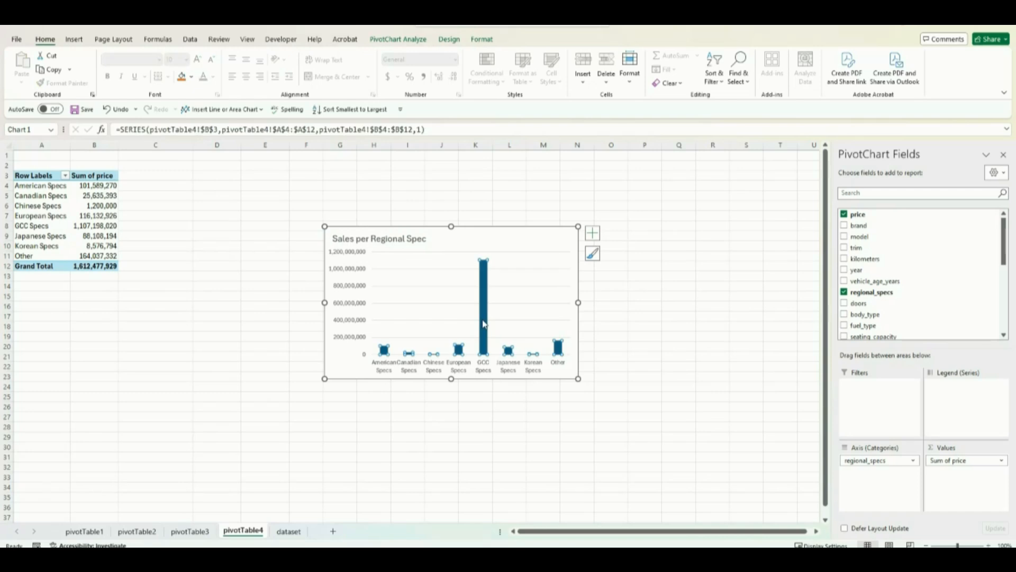
Step: Sort the Sales per Regional Spec chart's columns from largest to smallest
right_click(484, 320)
mouse_move(576, 331)
left_click(641, 344)
left_click(598, 358)
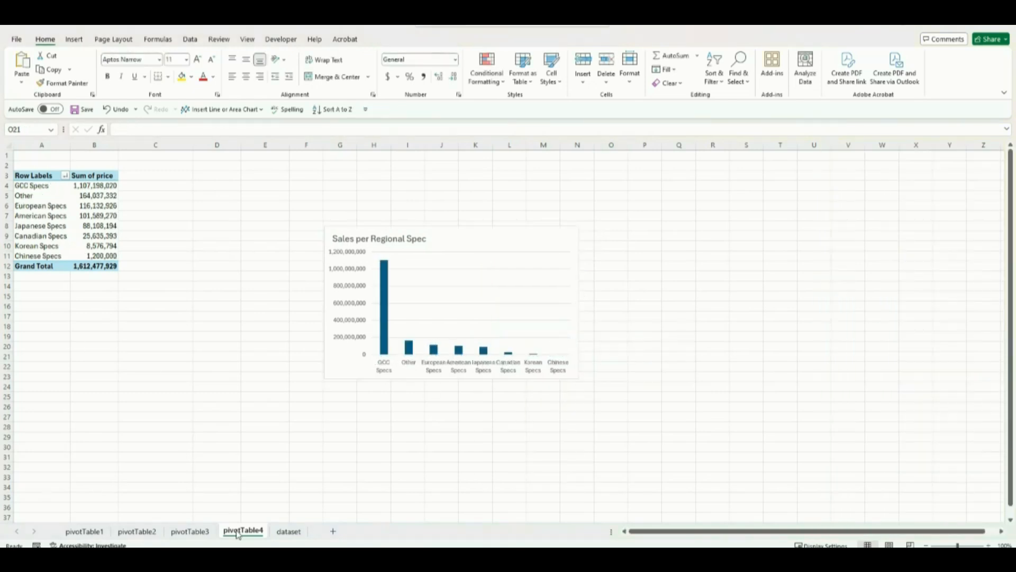
Step: Duplicate the pivotTable4 worksheet in front of dataset and rename the copy as pivotTable5
left_click_drag(238, 535, 272, 534, "ctrl")
right_click(287, 531)
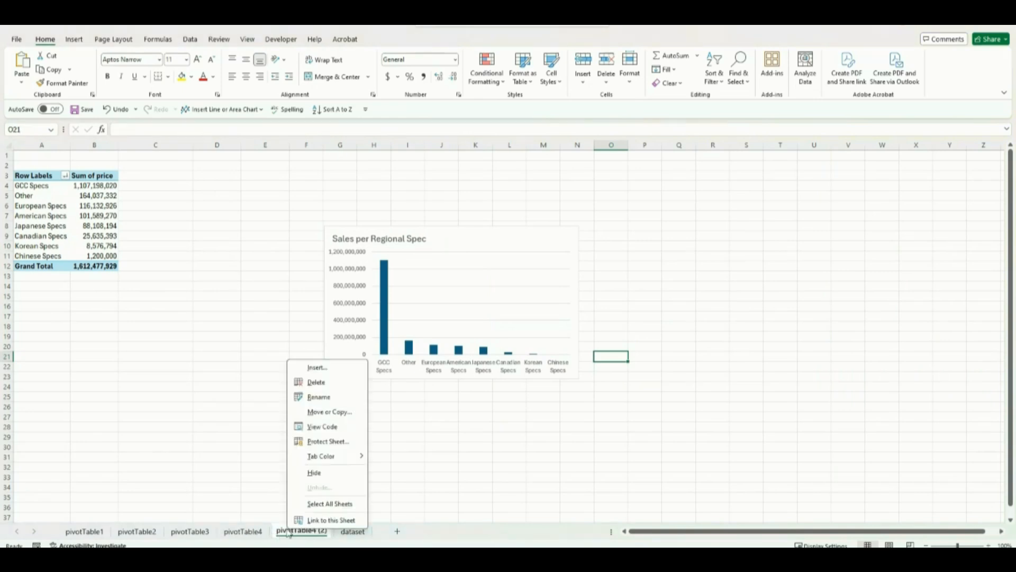
left_click(324, 396)
type("pivotTable5")
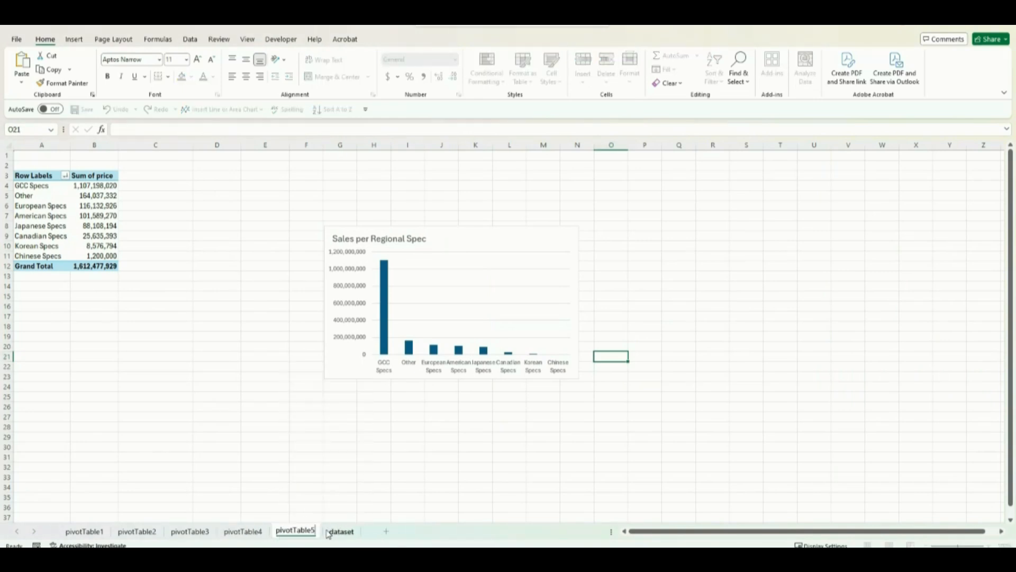
Step: Rename the PivotTable on the pivotTable5 worksheet as PivotTable5
left_click(85, 222)
left_click(397, 39)
left_click(45, 69)
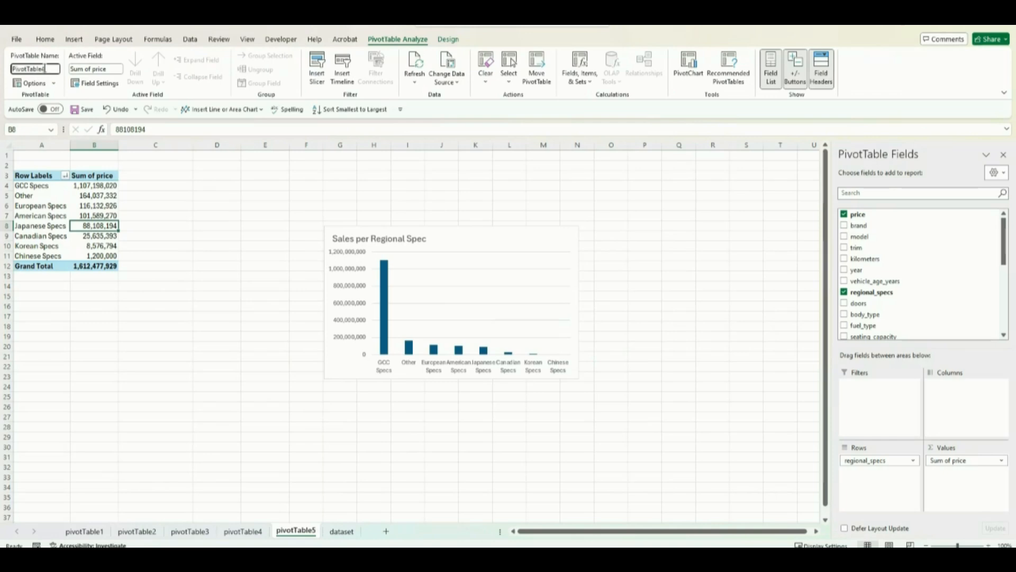
left_click(173, 178)
Step: Replace regional_specs with body_type as the row field of PivotTable5
left_click(87, 224)
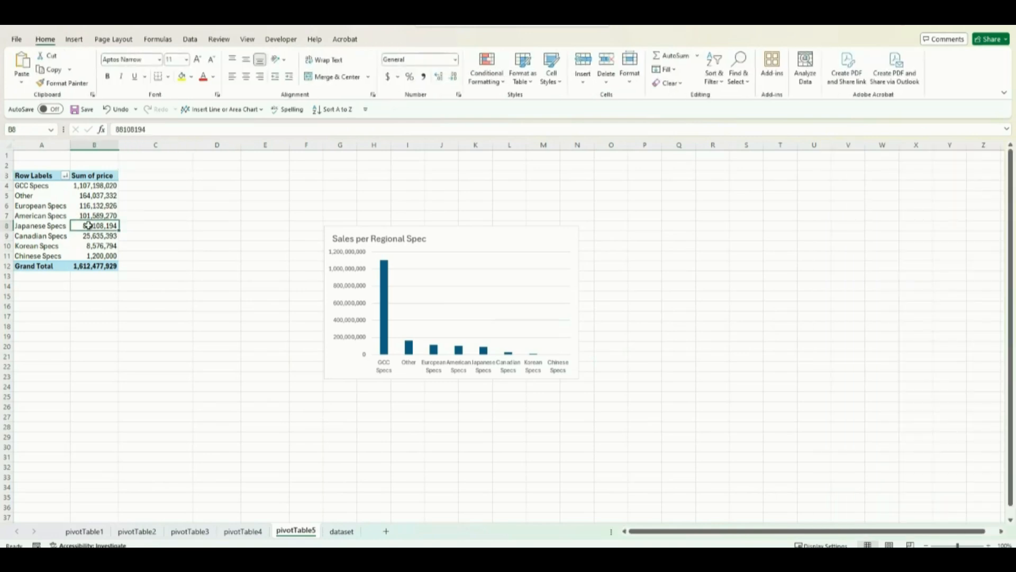
left_click_drag(896, 460, 770, 458)
left_click_drag(856, 314, 876, 465)
Step: Change the title of the chart on the pivotTable5 worksheet to "Sales per Body Type"
left_click(441, 237)
left_click(441, 239)
key("BackSpace")
key("BackSpace")
key("BackSpace")
key("BackSpace")
key("BackSpace")
key("BackSpace")
key("BackSpace")
key("BackSpace")
key("BackSpace")
key("BackSpace")
key("BackSpace")
key("BackSpace")
key("BackSpace")
type("Body Type")
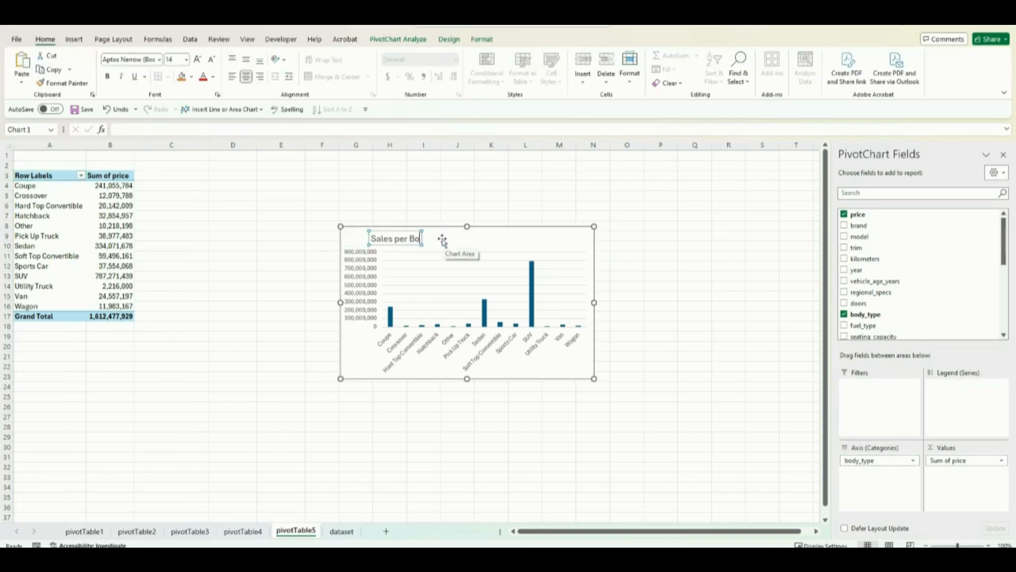
left_click(446, 242)
Step: Sort the Sales per Body Type chart's columns from largest to smallest
right_click(531, 308)
mouse_move(575, 316)
left_click(669, 330)
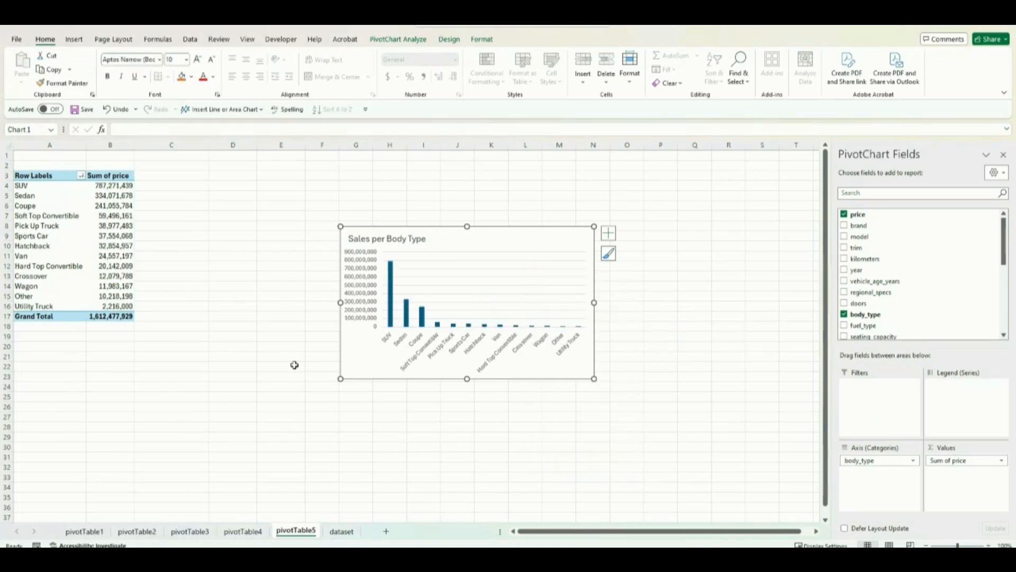
Step: Duplicate the pivotTable5 worksheet in front of dataset and rename the copy as pivotTable6
double_click(300, 531)
left_click(315, 511)
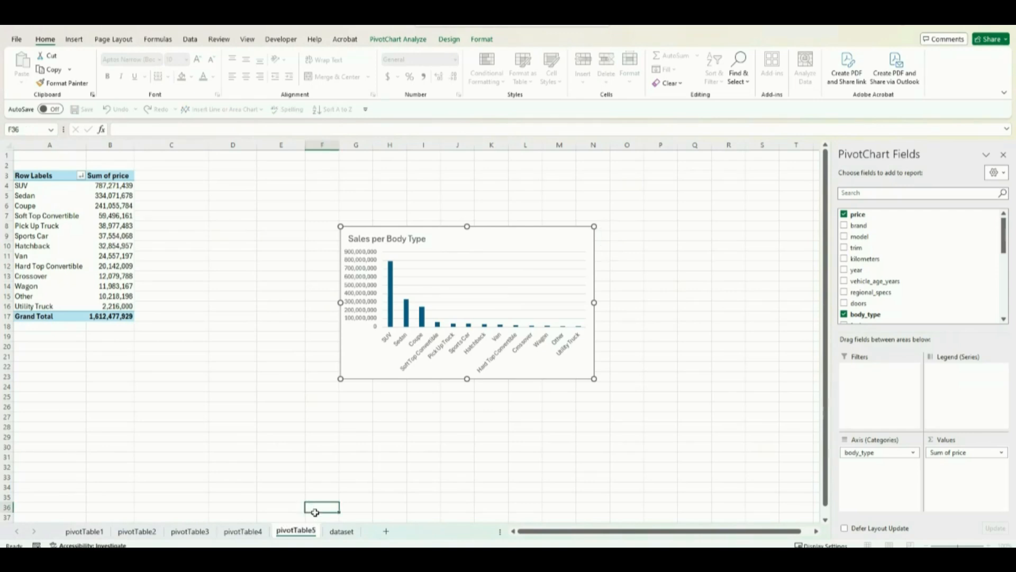
left_click_drag(303, 536, 327, 537)
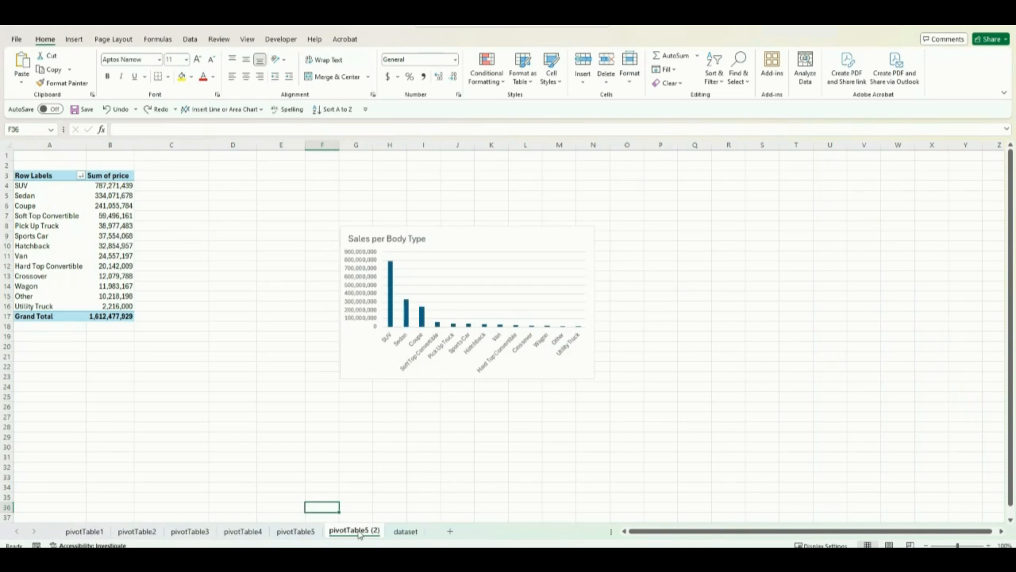
right_click(379, 534)
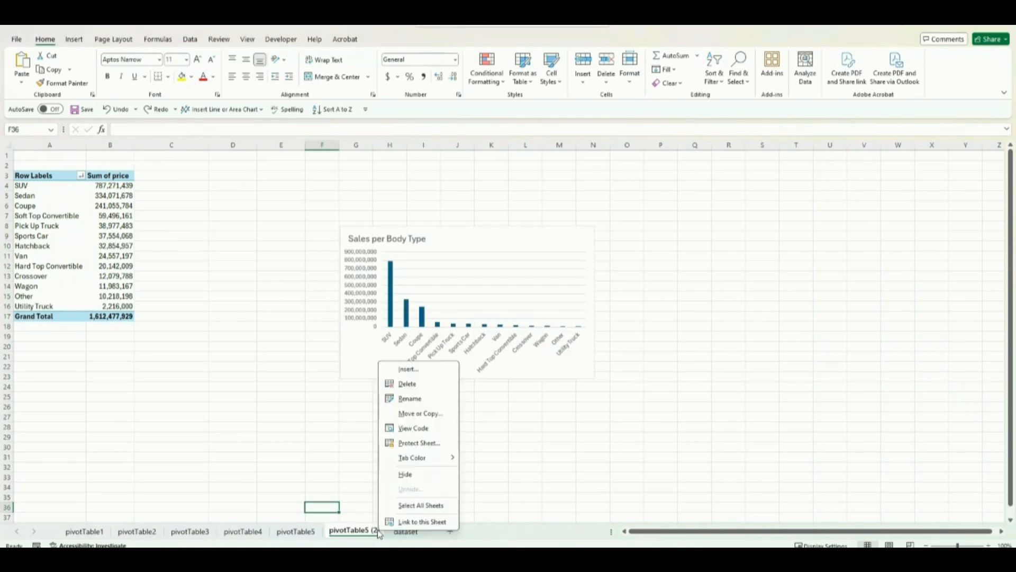
left_click(419, 403)
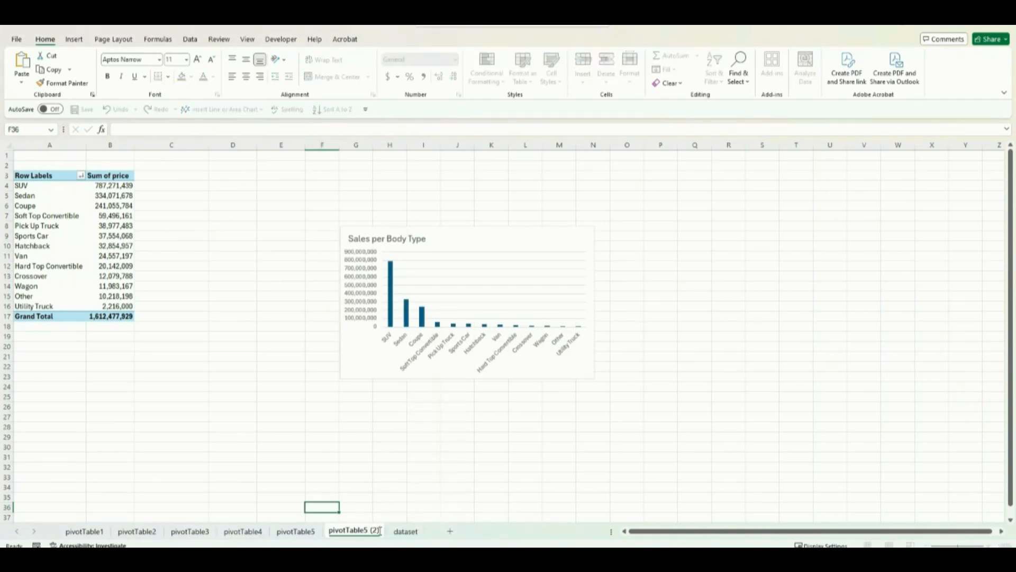
key("BackSpace")
key("BackSpace")
key("BackSpace")
key("BackSpace")
key("BackSpace")
type("6")
key("Return")
Step: Rename the PivotTable on the pivotTable6 worksheet as PivotTable6
left_click(65, 205)
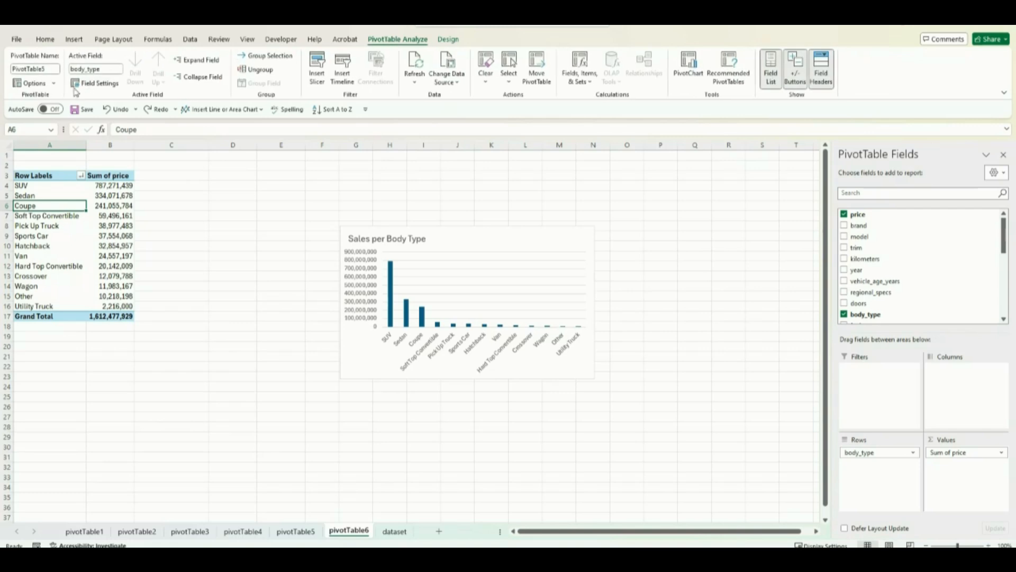
left_click(55, 68)
left_click(173, 235)
Step: Replace body_type with brand as the row field of PivotTable6
left_click(101, 255)
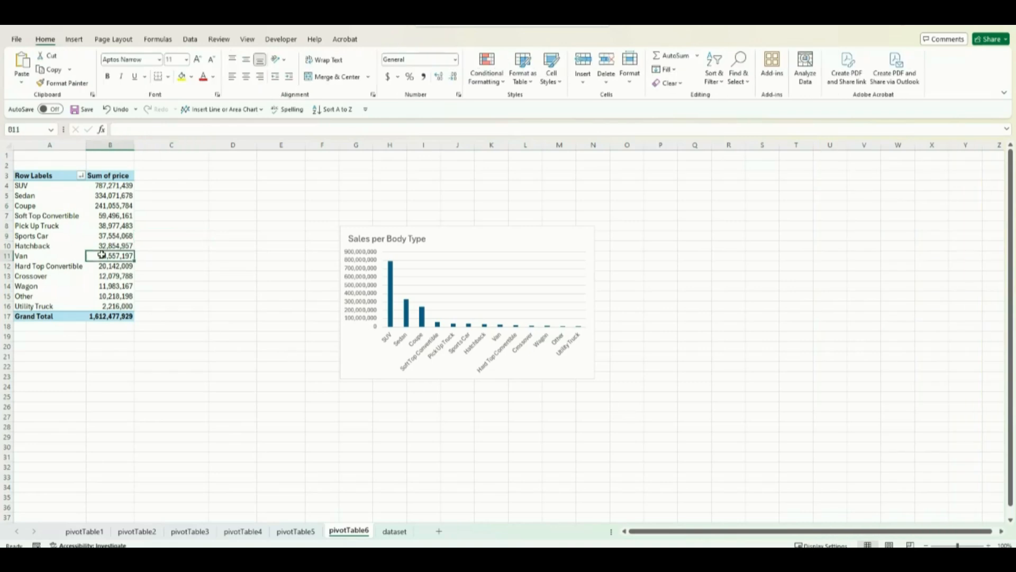
left_click_drag(891, 454, 764, 446)
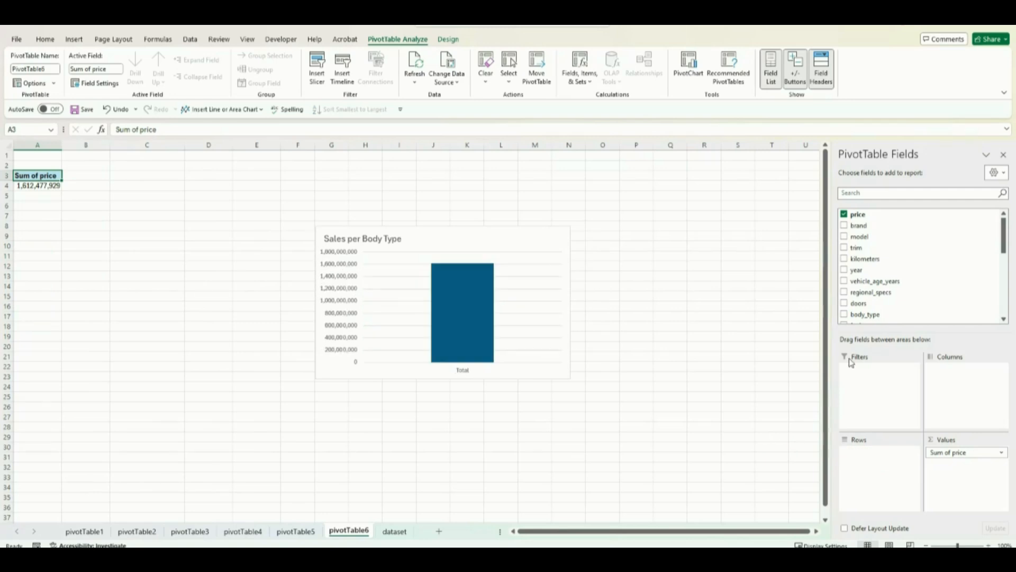
left_click_drag(866, 226, 888, 456)
left_click_drag(885, 458, 883, 455)
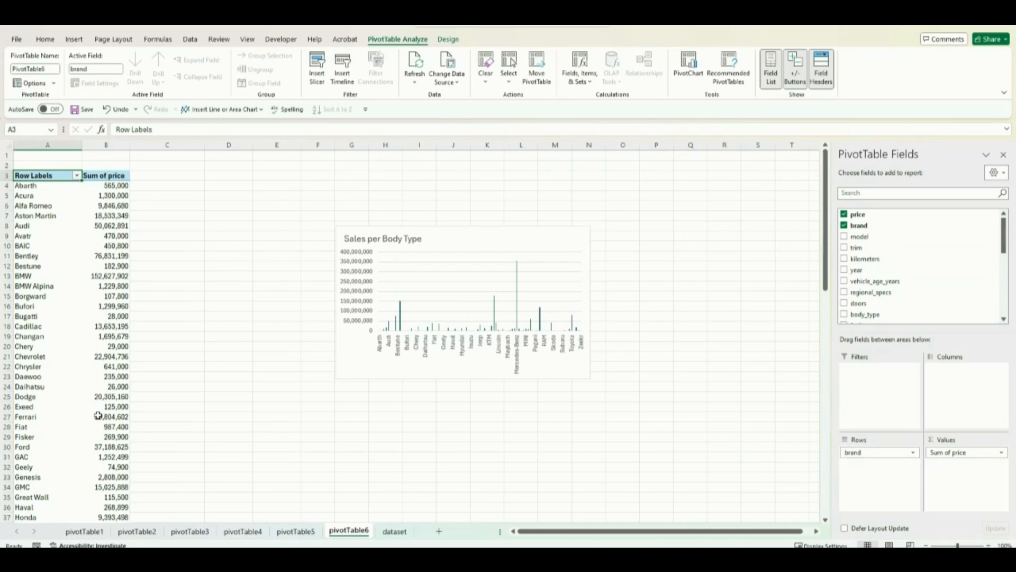
Step: Change the brand chart on the pivotTable6 worksheet from a column chart to a Clustered Bar chart
left_click(436, 240)
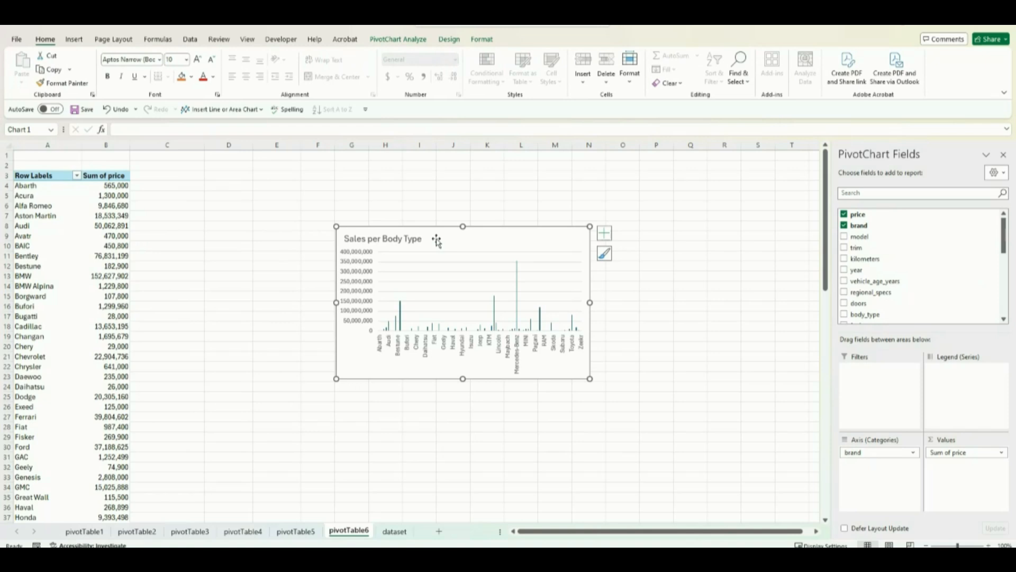
right_click(436, 239)
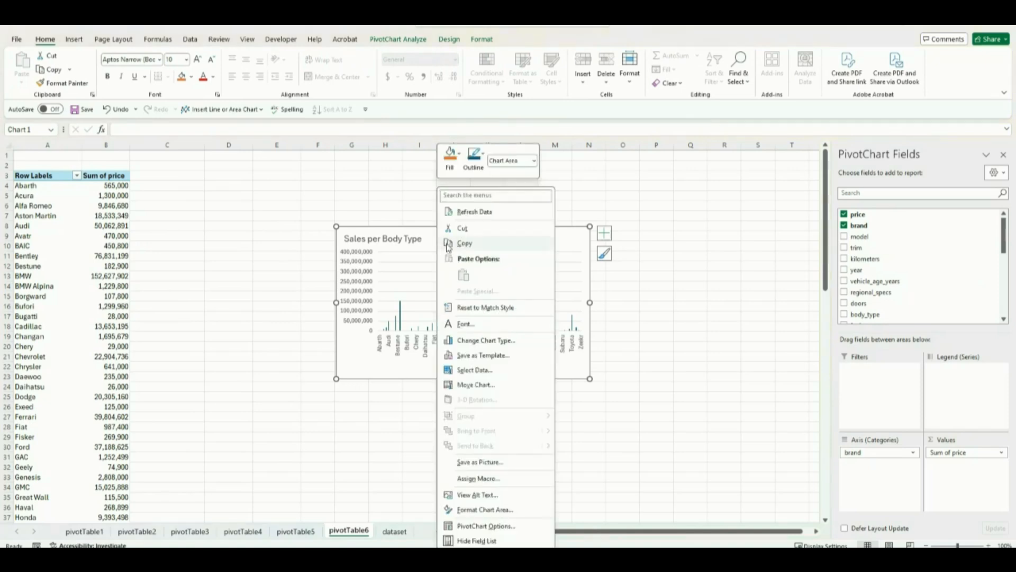
left_click(473, 341)
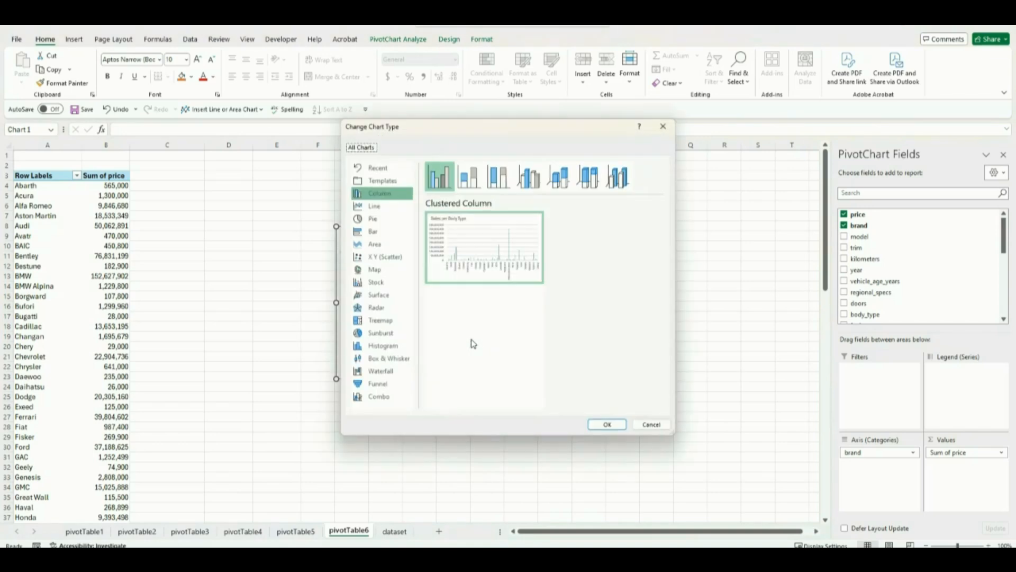
left_click(389, 236)
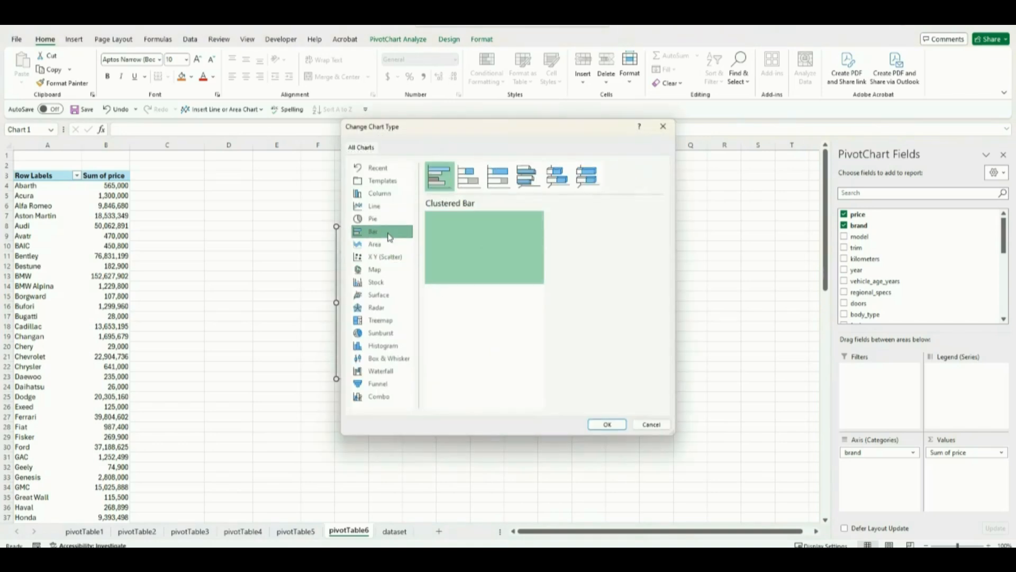
left_click(592, 420)
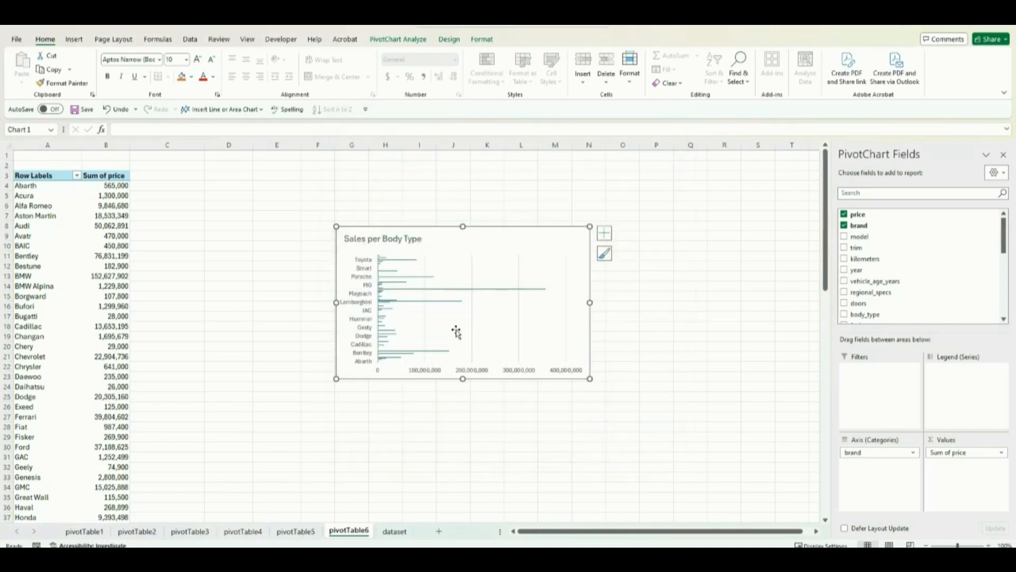
Step: Sort the brand bar chart's data series from smallest to largest
right_click(380, 337)
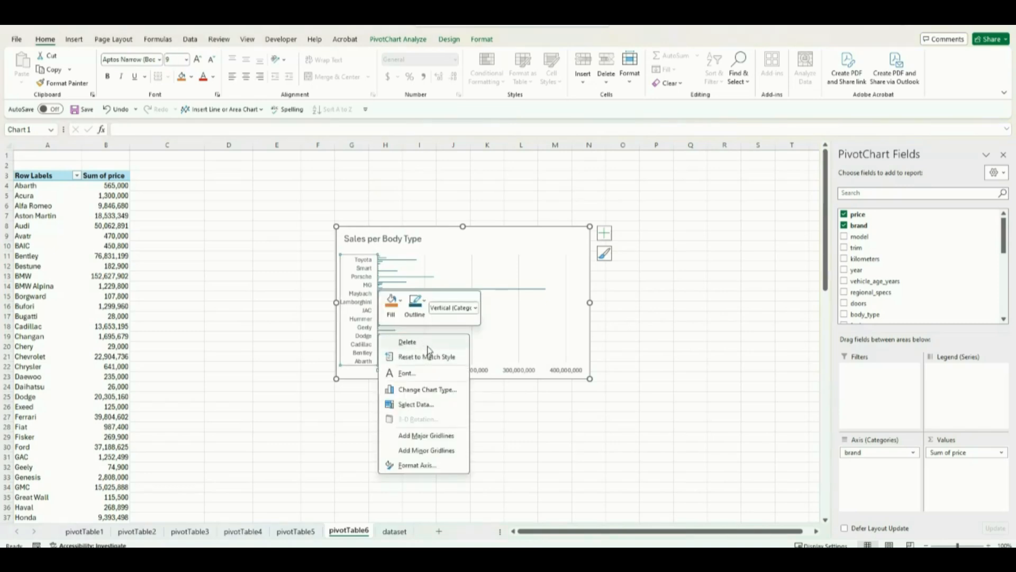
left_click(365, 373)
left_click(394, 352)
left_click(391, 354)
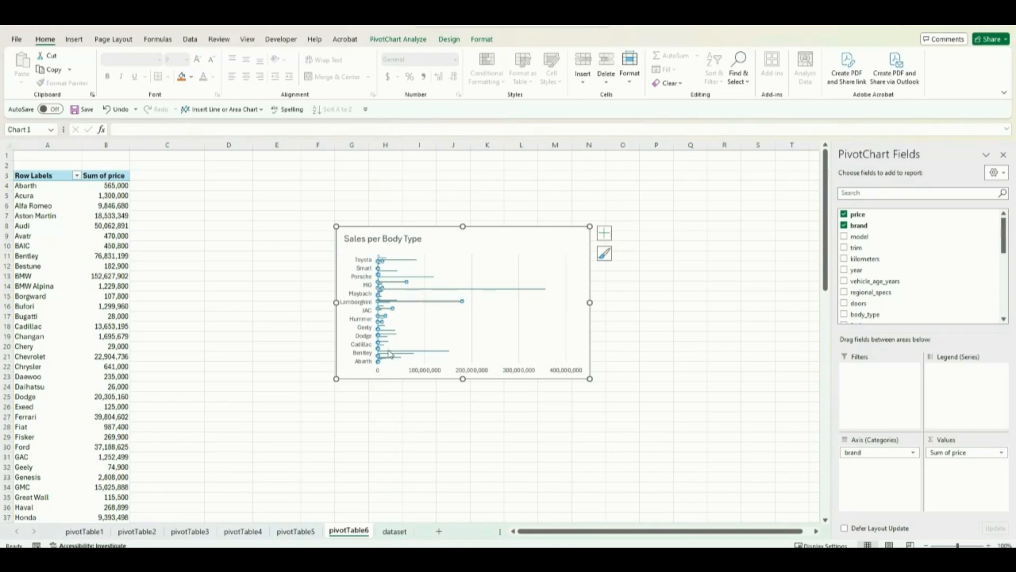
right_click(393, 354)
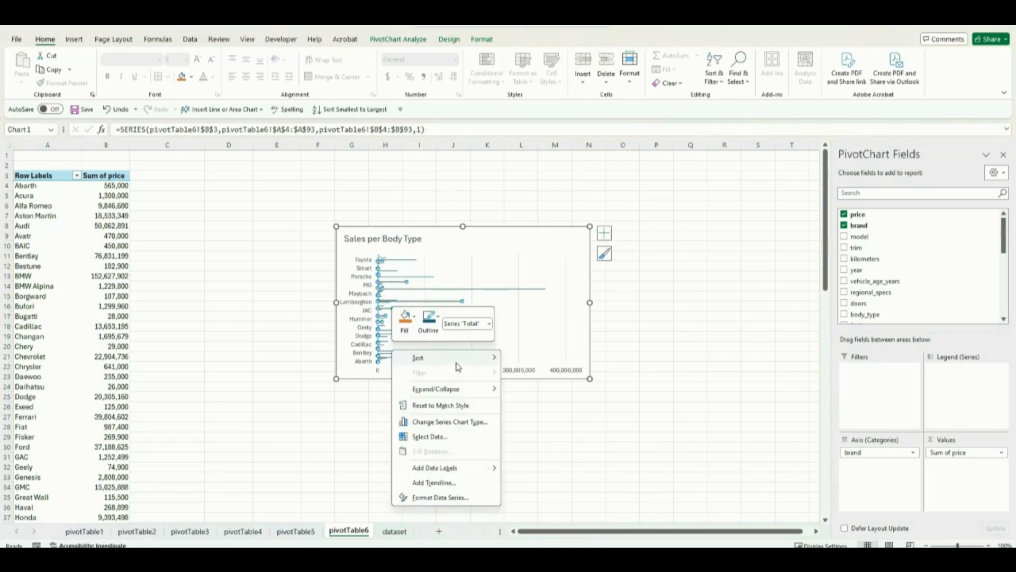
mouse_move(460, 366)
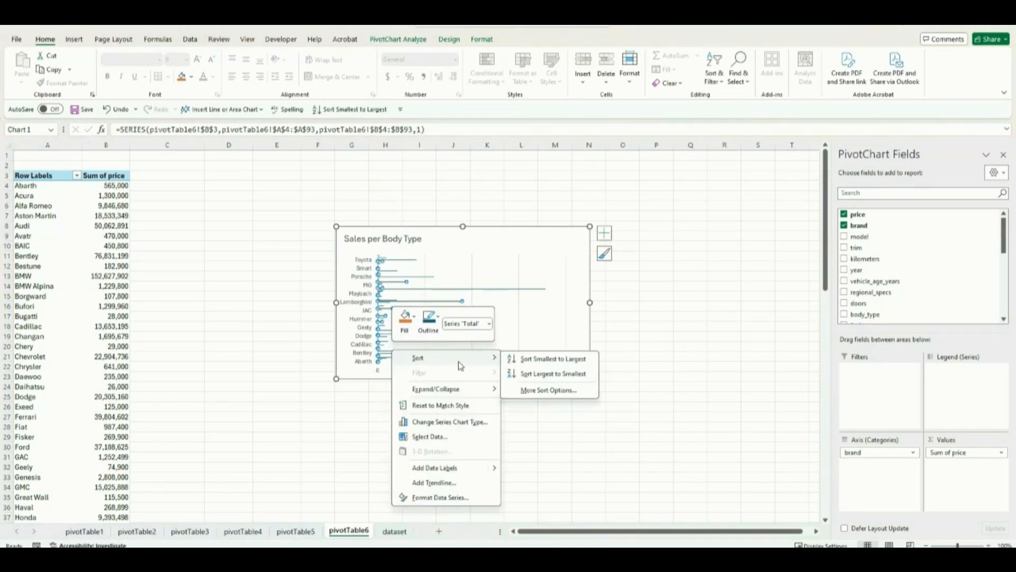
left_click(533, 365)
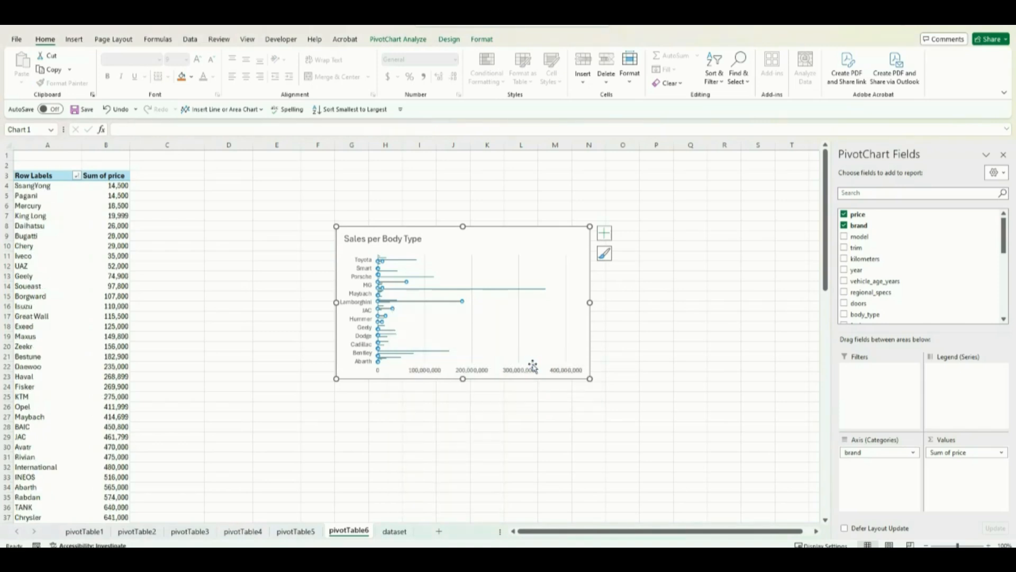
Step: Move the brand bar chart up to row 3 and stretch its height down to about row 36
left_click_drag(463, 379, 464, 503)
left_click_drag(449, 243, 450, 192)
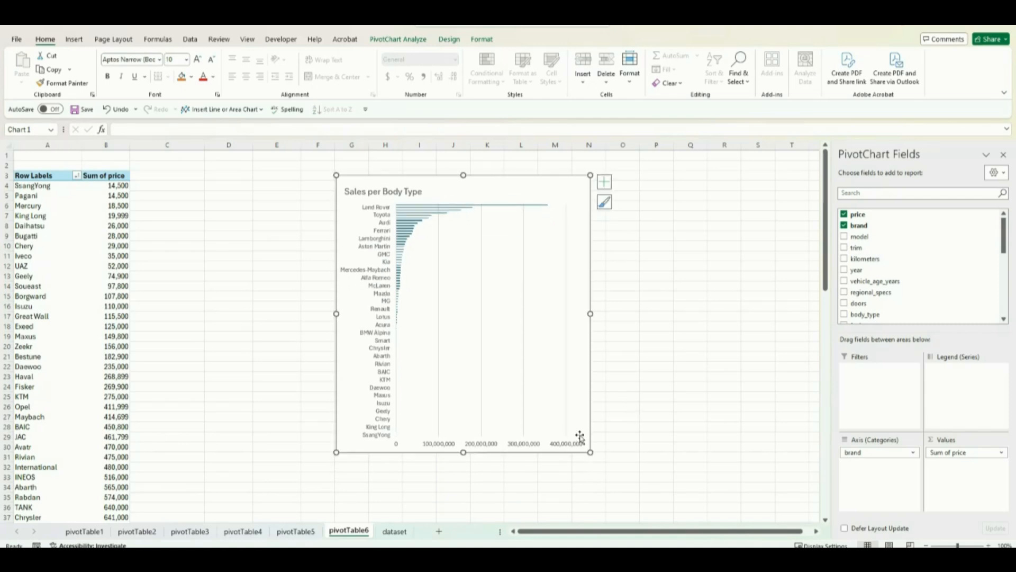
left_click_drag(464, 452, 474, 506)
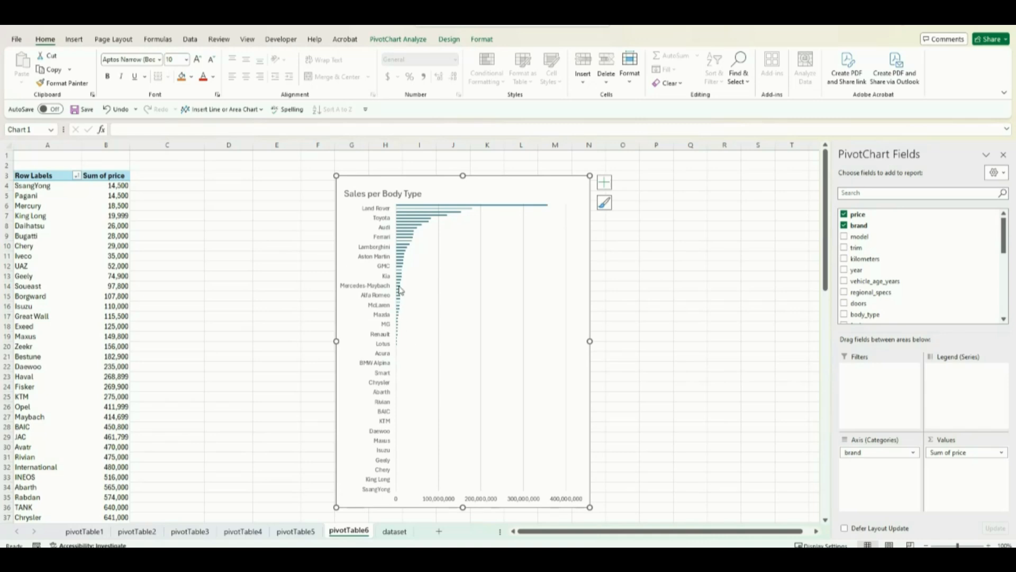
left_click(605, 203)
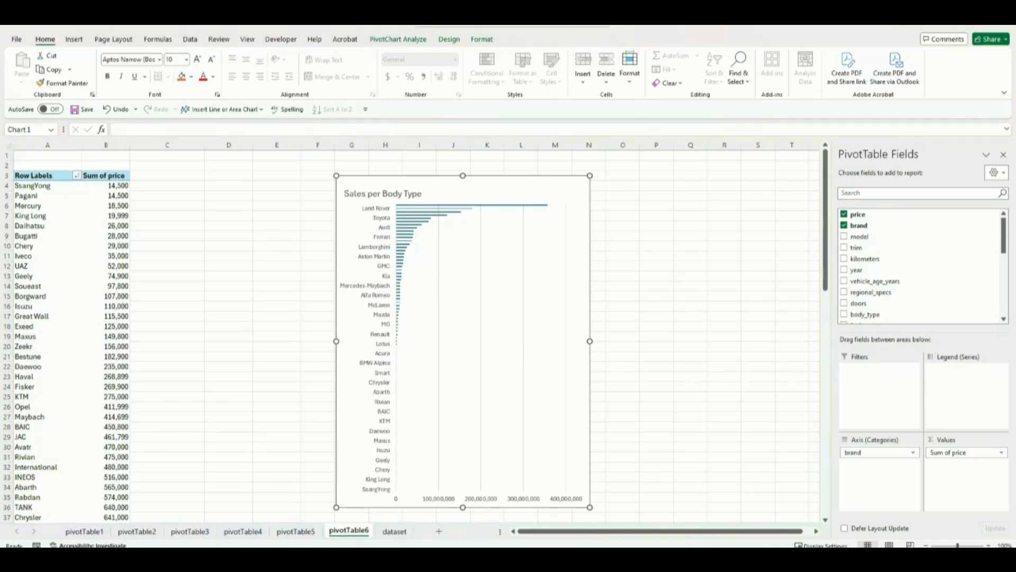
Step: Change the bar chart's title to "Sales per Brand" and deselect the chart
left_click(399, 195)
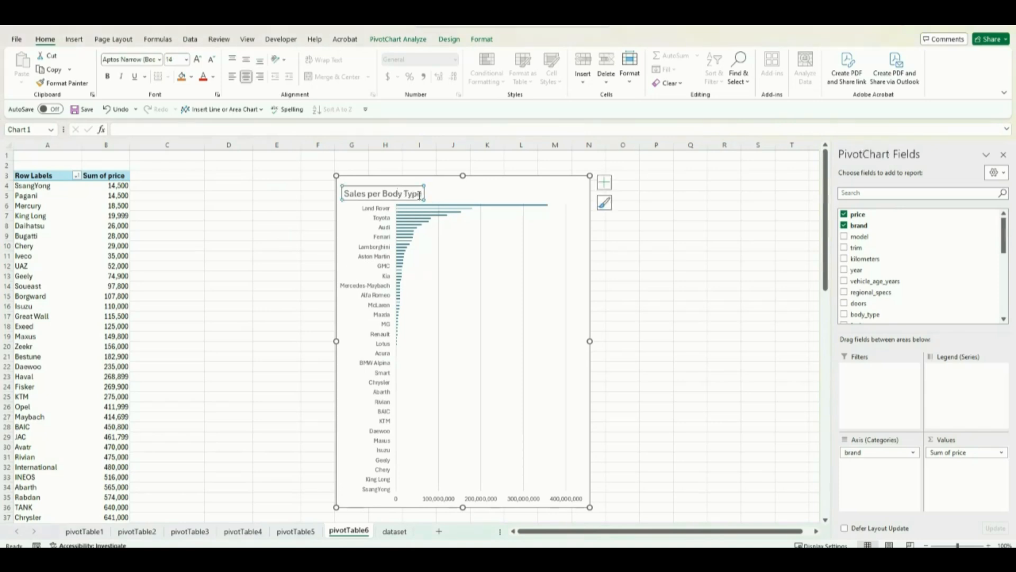
left_click(422, 194)
key("BackSpace")
key("BackSpace")
key("BackSpace")
key("BackSpace")
key("BackSpace")
key("BackSpace")
key("BackSpace")
key("BackSpace")
key("BackSpace")
type("B")
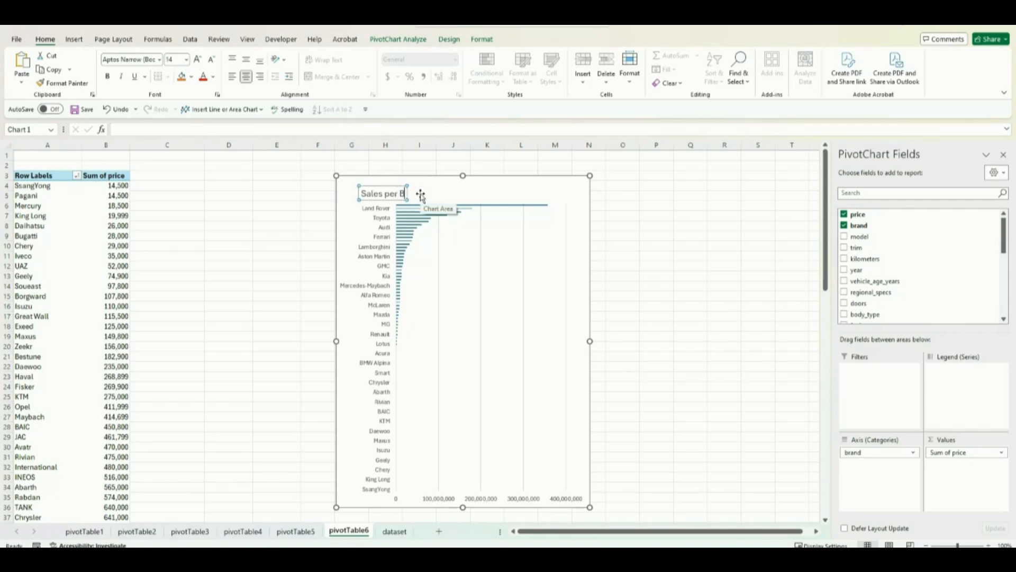
type("rand")
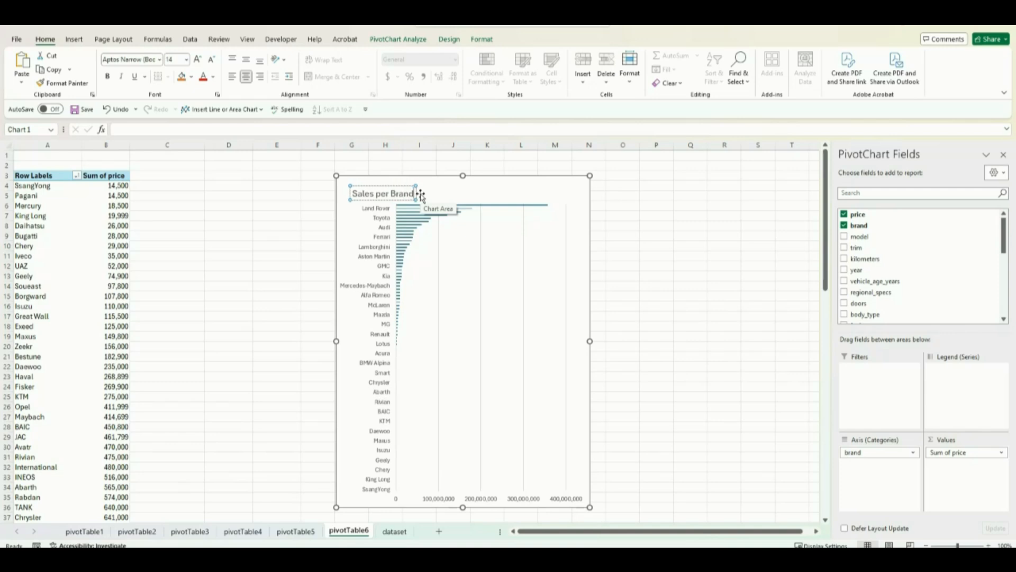
left_click(283, 205)
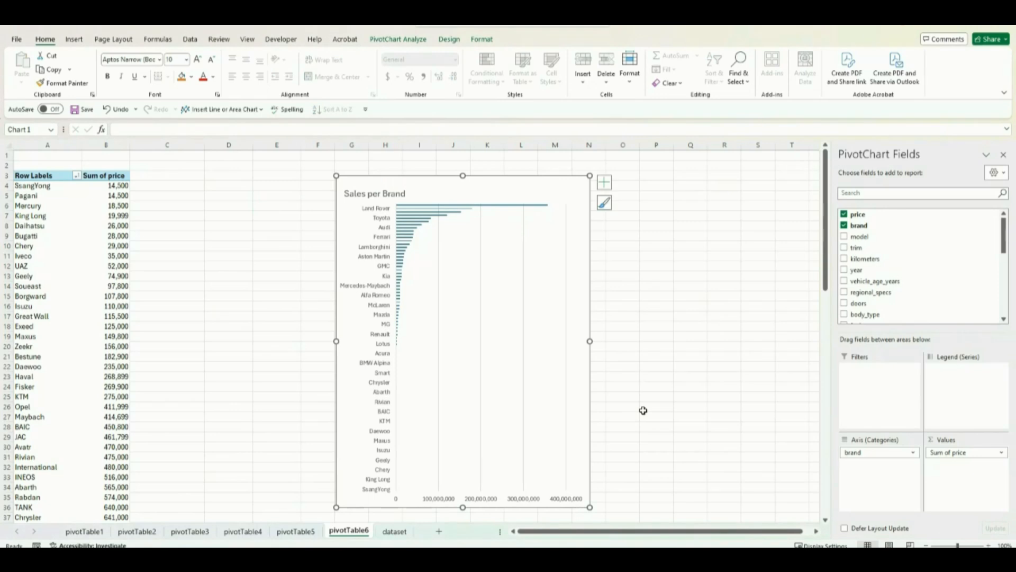
left_click(644, 408)
Step: Add a new worksheet, move it in front of pivotTable1 and rename it as Dashboard
left_click(437, 533)
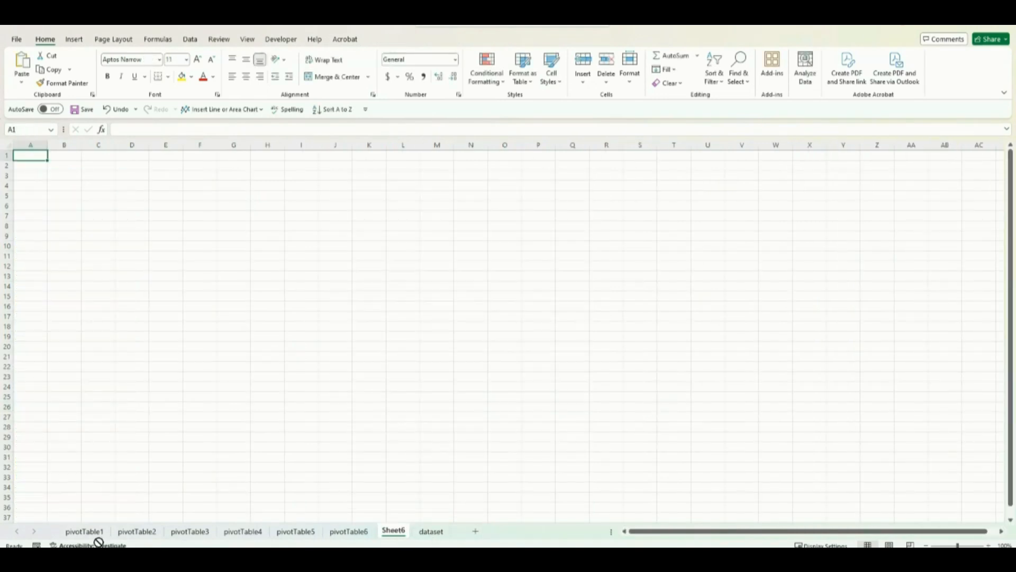
left_click_drag(98, 541, 62, 539)
right_click(76, 536)
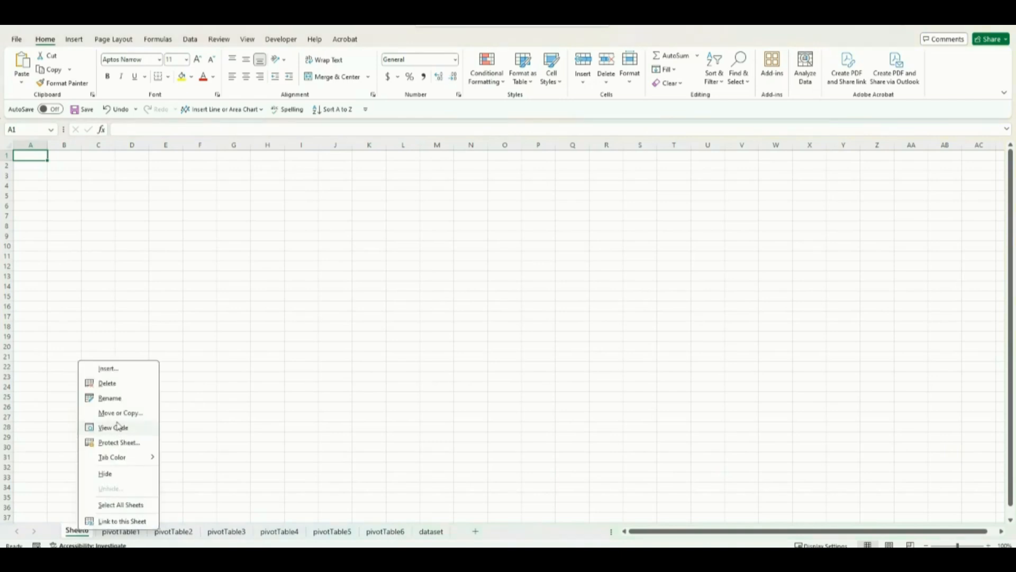
left_click(130, 399)
key("BackSpace")
type("Dashboard")
key("Return")
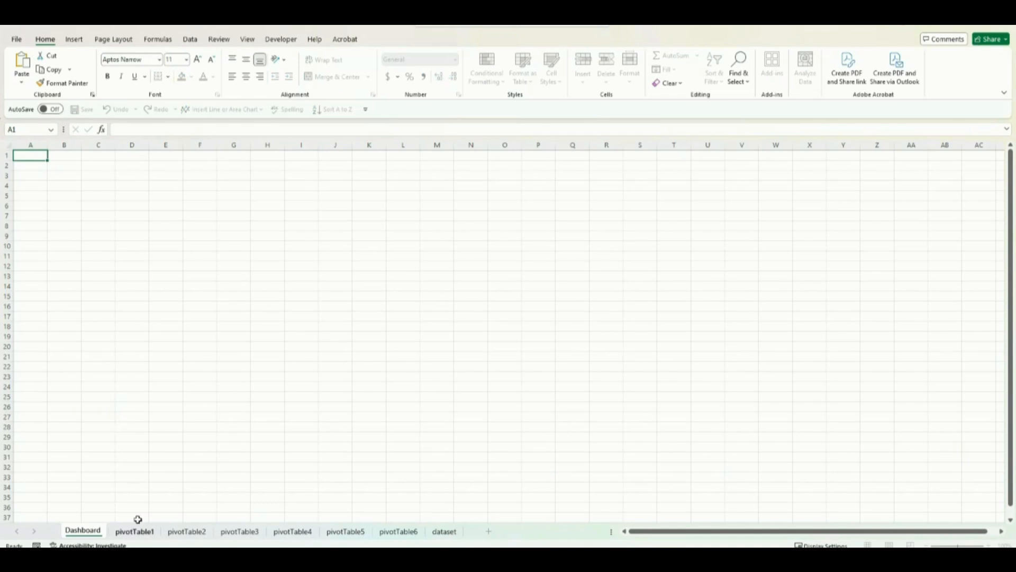
Step: Make row 1 about three times taller and enter the title "UAE Auto Market Sales Dashboard" in cell A1
left_click(136, 476)
left_click(132, 215)
left_click(7, 156)
left_click_drag(14, 160, 11, 181)
left_click(22, 164)
left_click(25, 168)
double_click(24, 168)
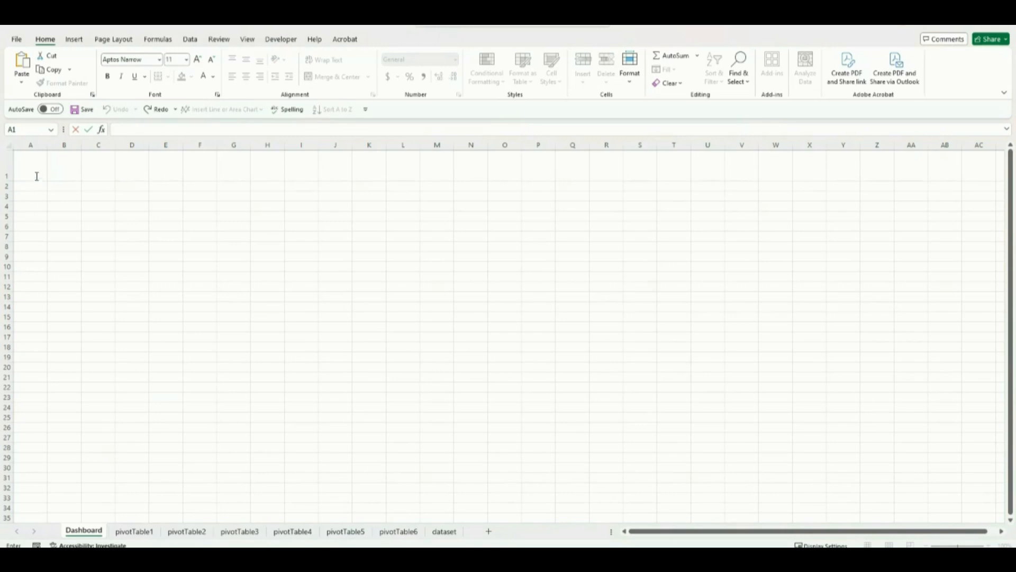
left_click(37, 176)
type("UAE Auto Market Sales Dashboard")
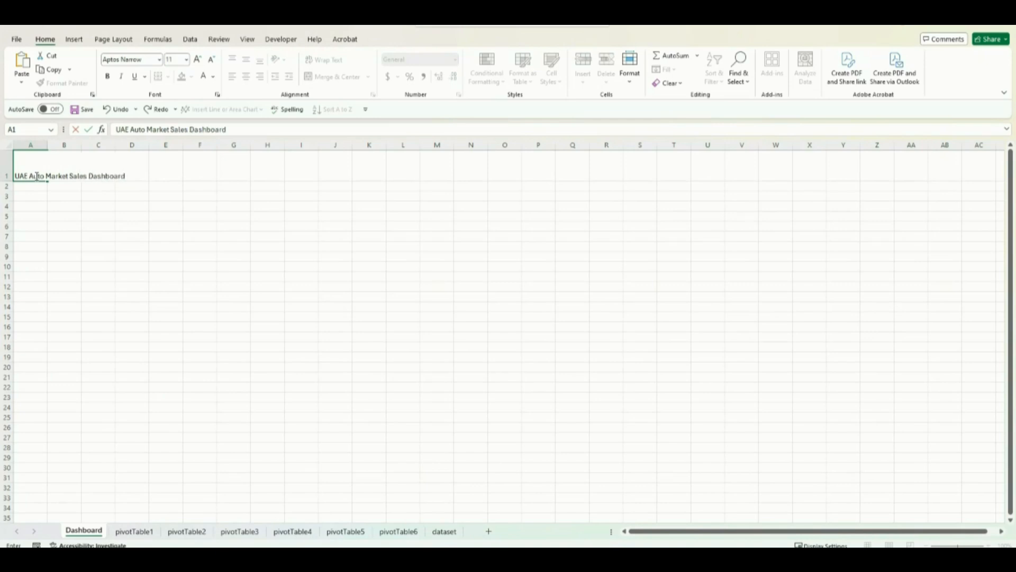
key("Return")
Step: Format the dashboard title in A1 with the Segoe UI Light font at size 22
left_click(20, 176)
left_click(158, 59)
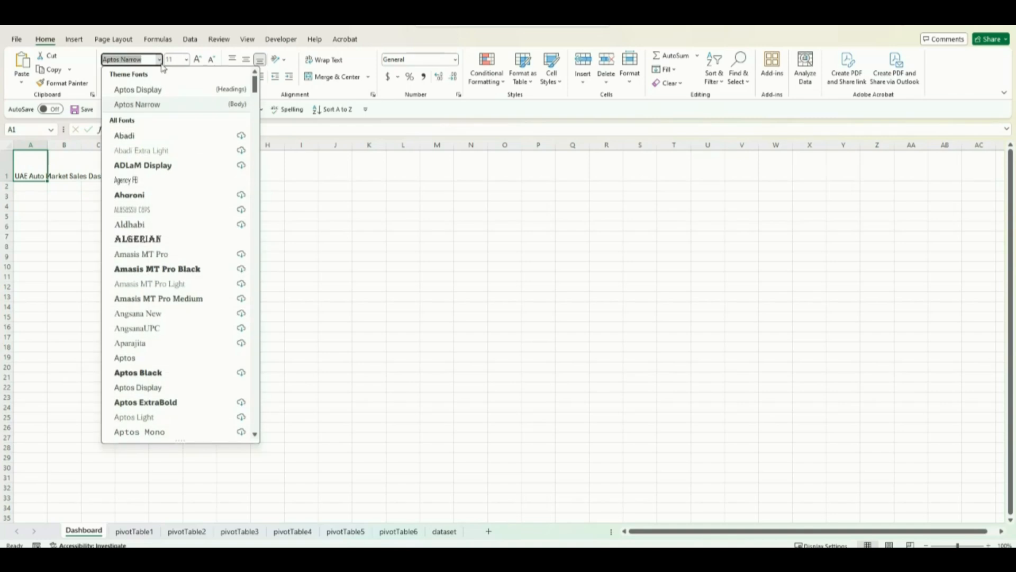
type("Segoe Fluent Icons")
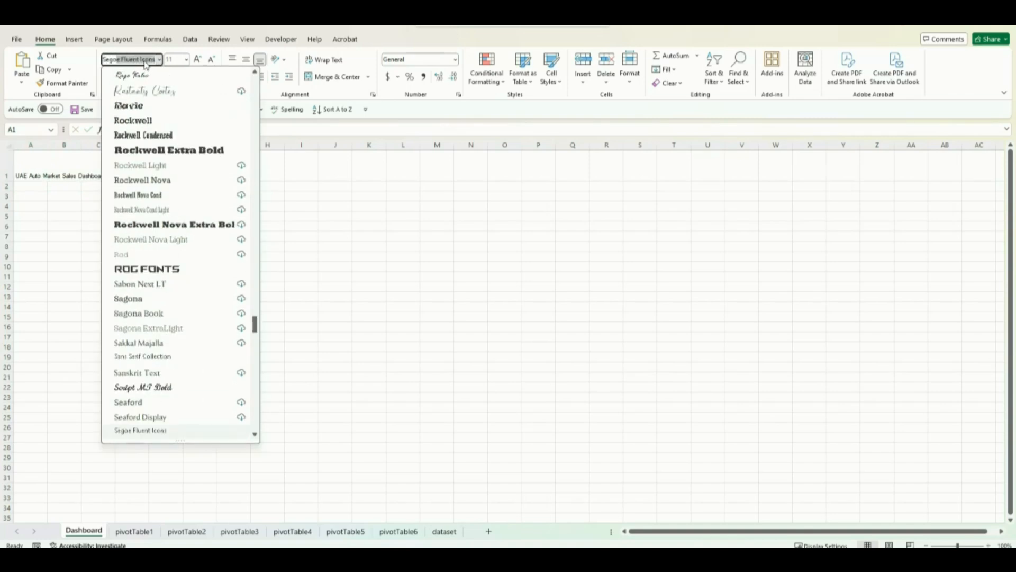
scroll(188, 377, "down", 2)
scroll(175, 408, "down", 1)
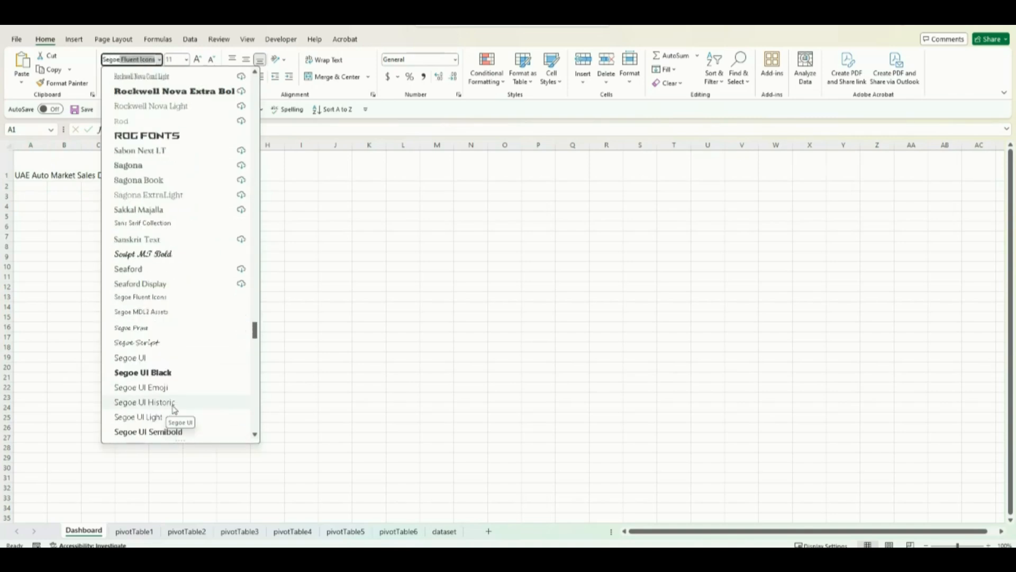
left_click(174, 416)
left_click(187, 61)
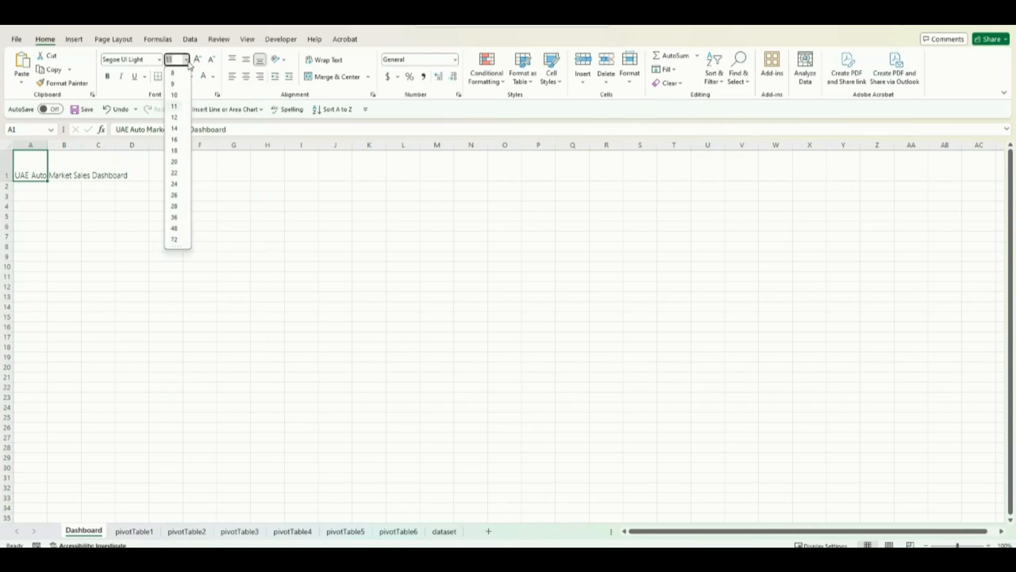
left_click(175, 173)
Step: Fill the whole of row 1 with light blue and set its font color to white
key("shift+space")
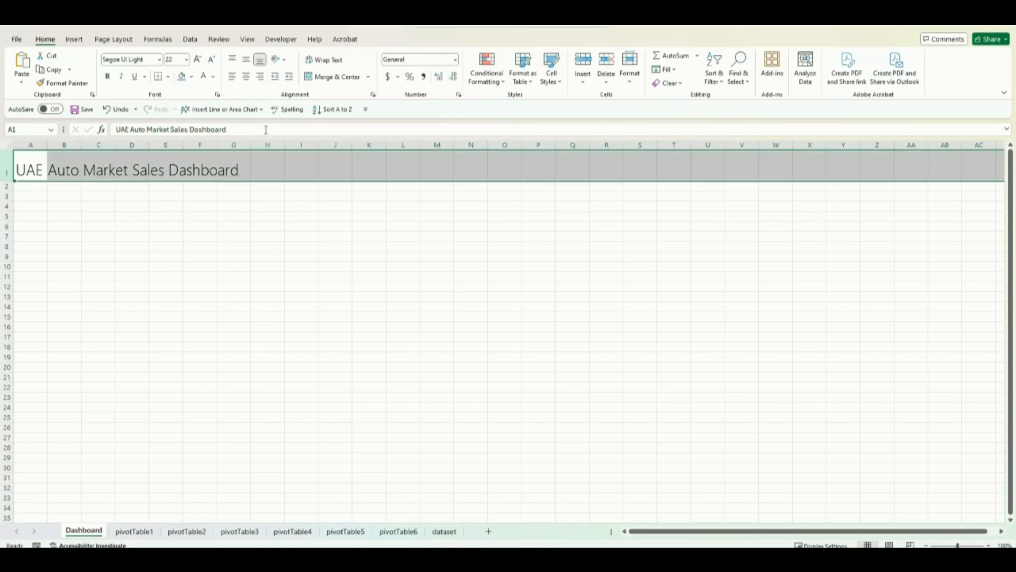
left_click(182, 77)
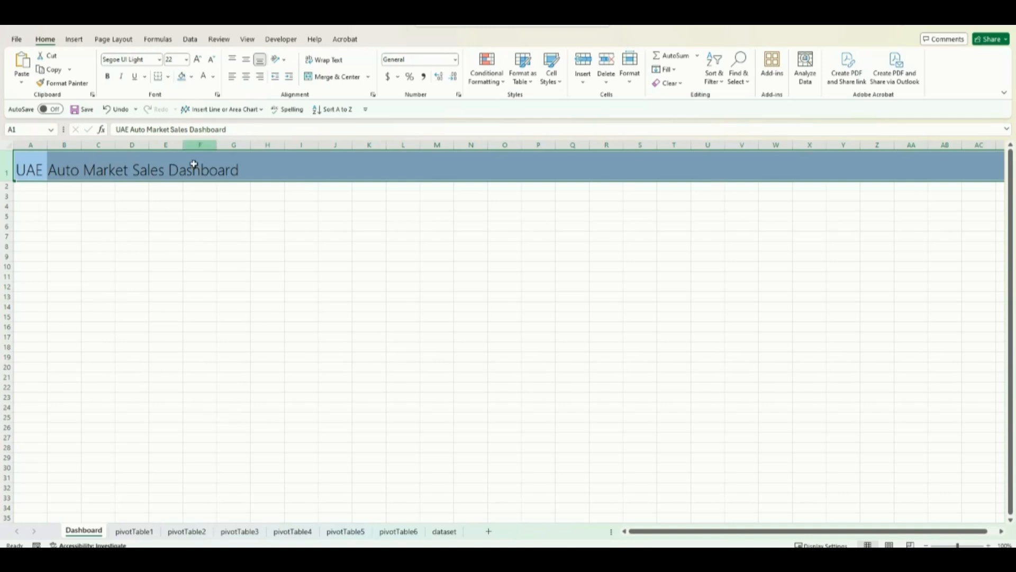
left_click(213, 77)
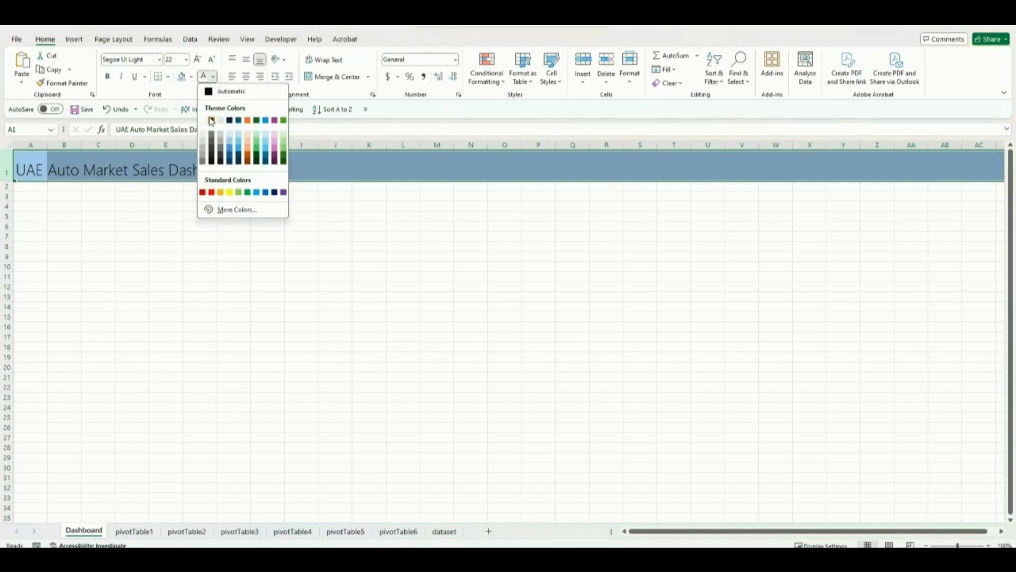
left_click(212, 121)
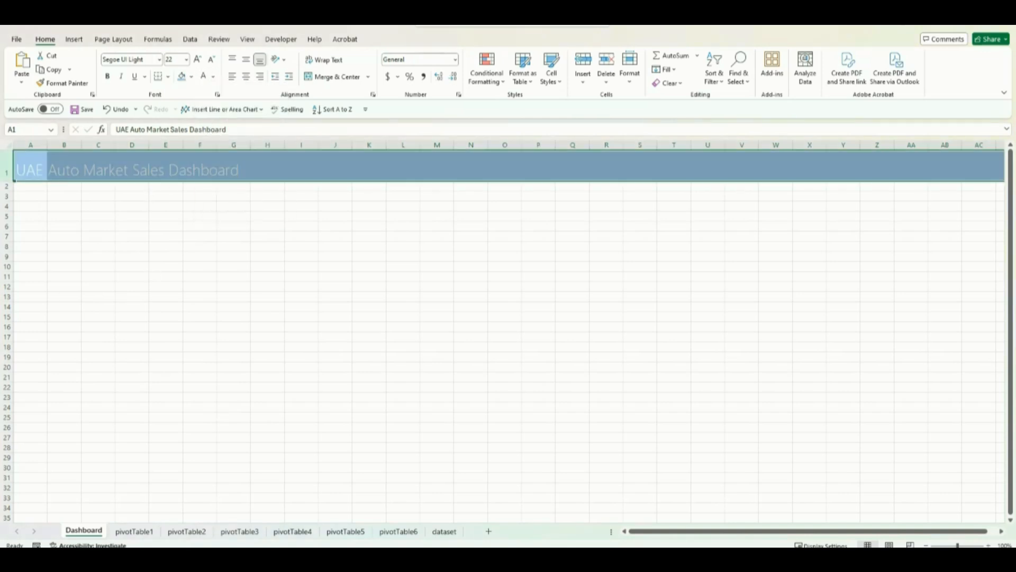
Step: Cut the Sales by Seller Type chart from pivotTable1 and paste it into the Dashboard sheet around G9
left_click(134, 531)
left_click(399, 235)
key("ctrl+x")
left_click(84, 531)
left_click(236, 233)
key("ctrl+v")
Step: Cut the Sales by Transmission Type chart from pivotTable2 and paste it beside the seller chart on the Dashboard
left_click(186, 535)
left_click(311, 252)
key("ctrl+x")
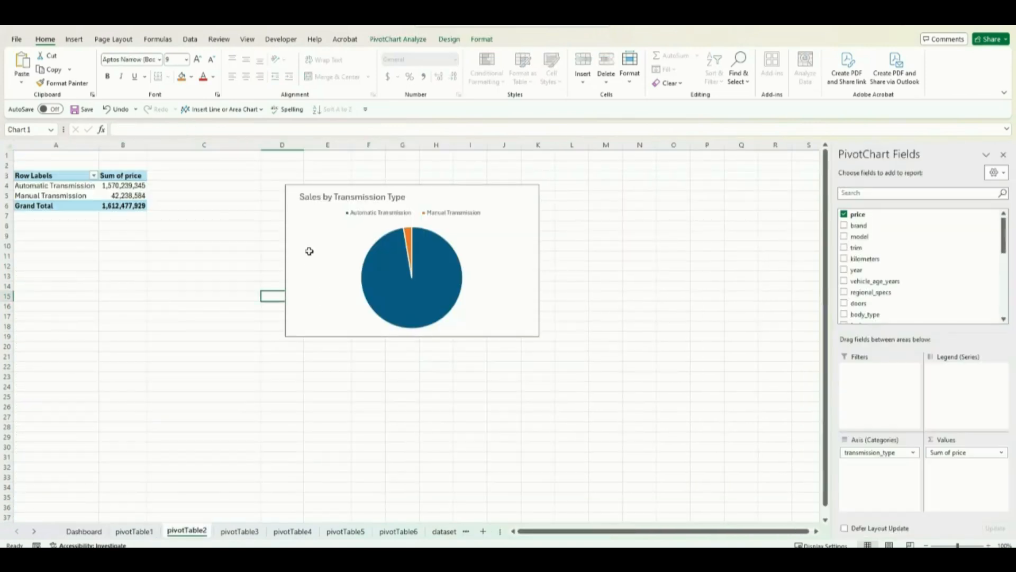
left_click(83, 531)
left_click(527, 256)
key("ctrl+v")
Step: Cut the Sales per Fuel Type chart from pivotTable3 and paste it into the Dashboard at cell H25
left_click(239, 531)
left_click(475, 231)
key("ctrl+x")
left_click(84, 531)
left_click(265, 417)
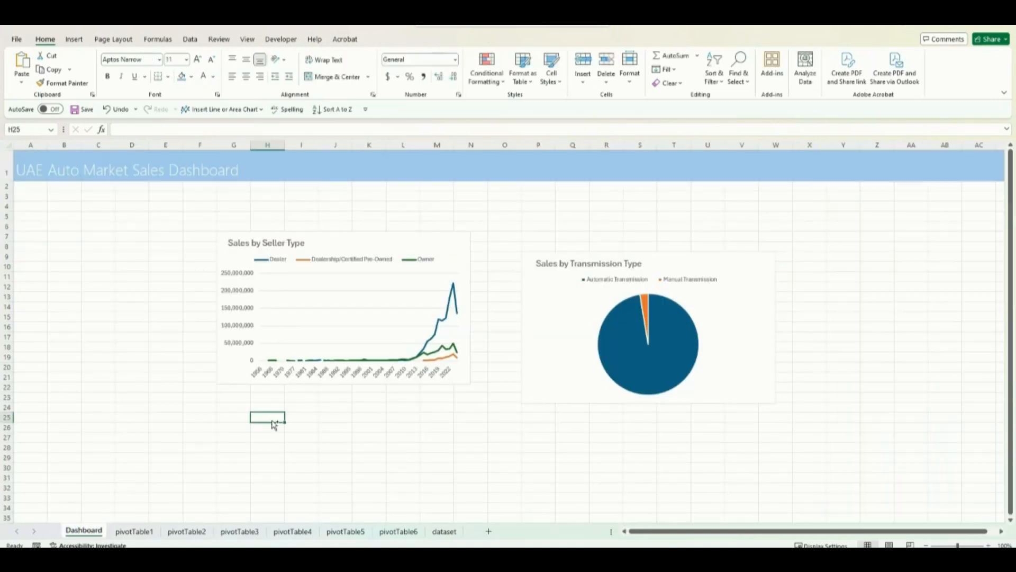
key("ctrl+v")
Step: Cut the Sales per Regional Spec chart from pivotTable4 and paste it below the transmission chart on the Dashboard
left_click(279, 532)
left_click(445, 236)
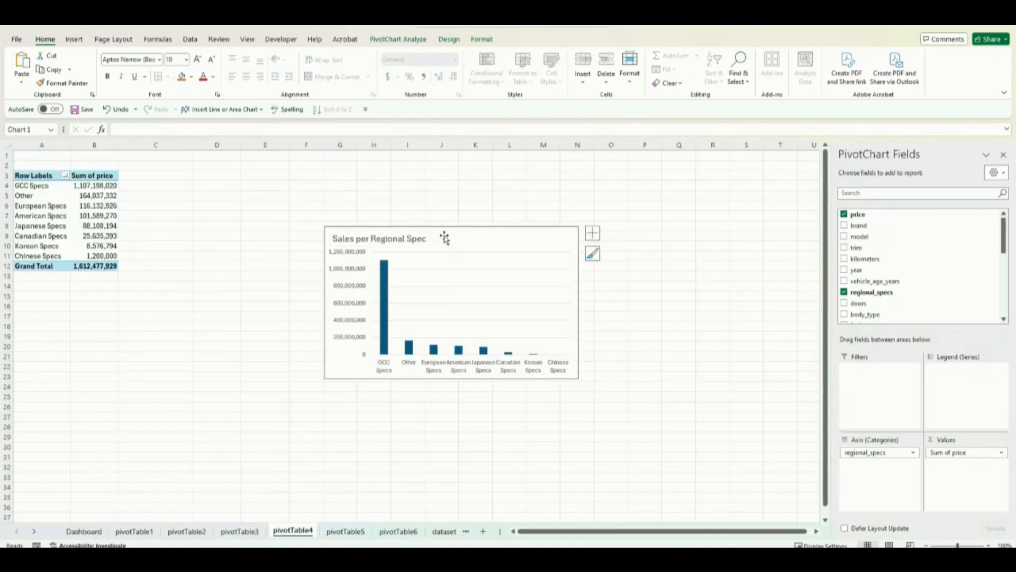
key("ctrl+x")
left_click(80, 531)
left_click(574, 424)
key("ctrl+v")
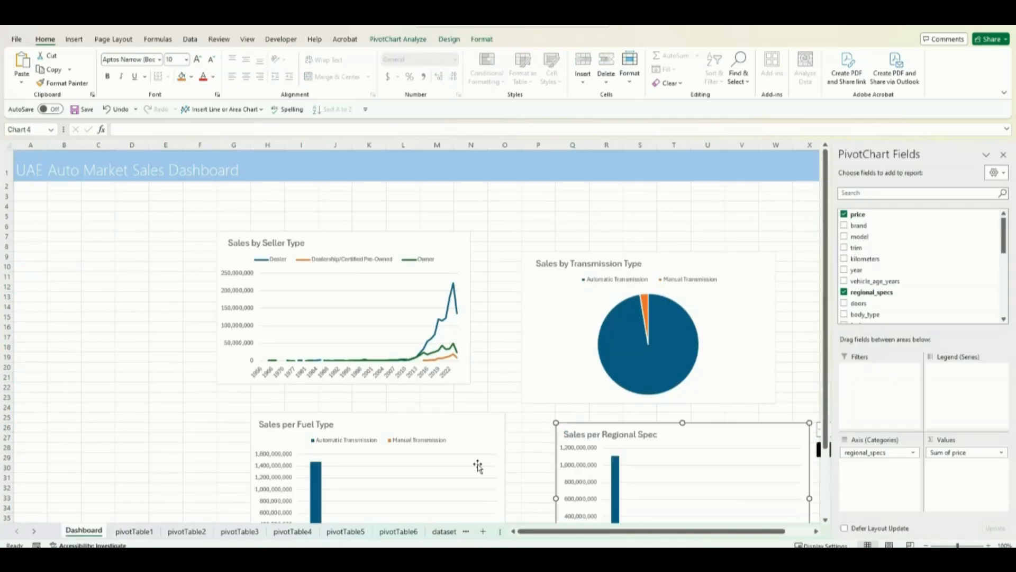
Step: Cut the Sales per Body Type chart from pivotTable5 and paste it below the fuel type chart on the Dashboard
left_click(345, 531)
left_click(357, 229)
key("ctrl+x")
left_click(84, 531)
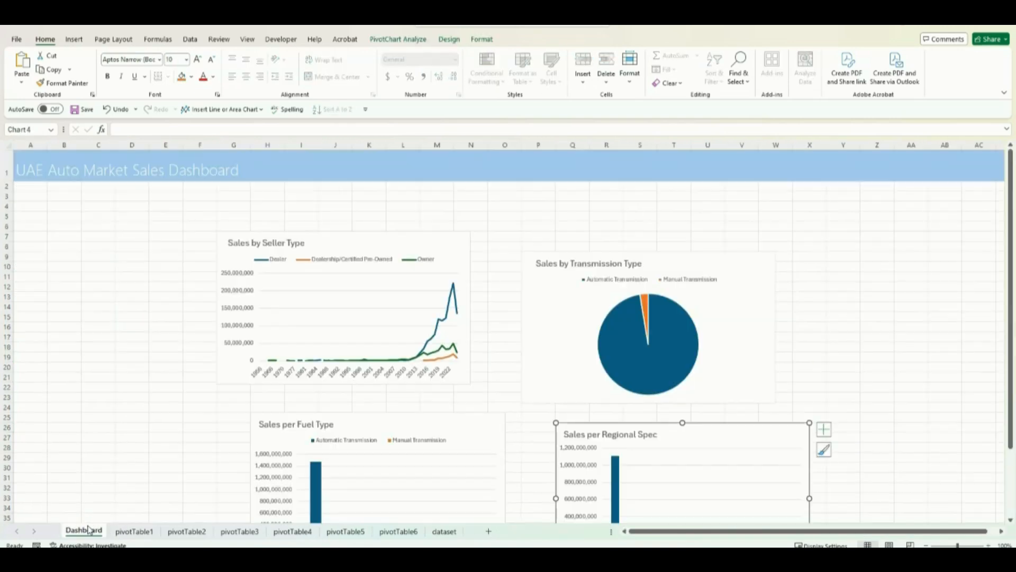
scroll(302, 437, "down", 4)
left_click(302, 437)
key("ctrl+v")
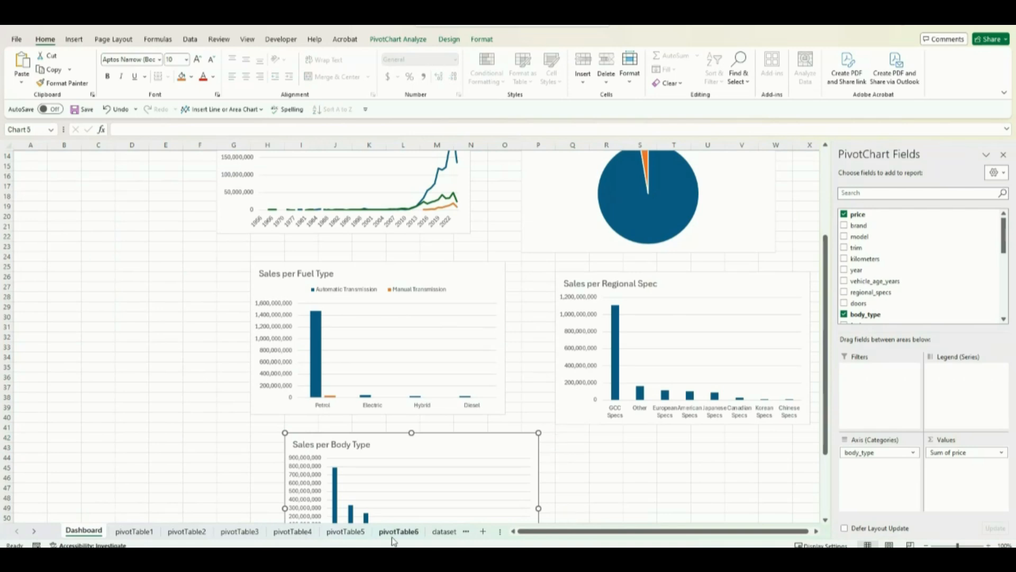
Step: Cut the Sales per Brand chart from pivotTable6 and paste it into the Dashboard at cell Y15
left_click(399, 531)
left_click(406, 182)
key("ctrl+x")
left_click(84, 531)
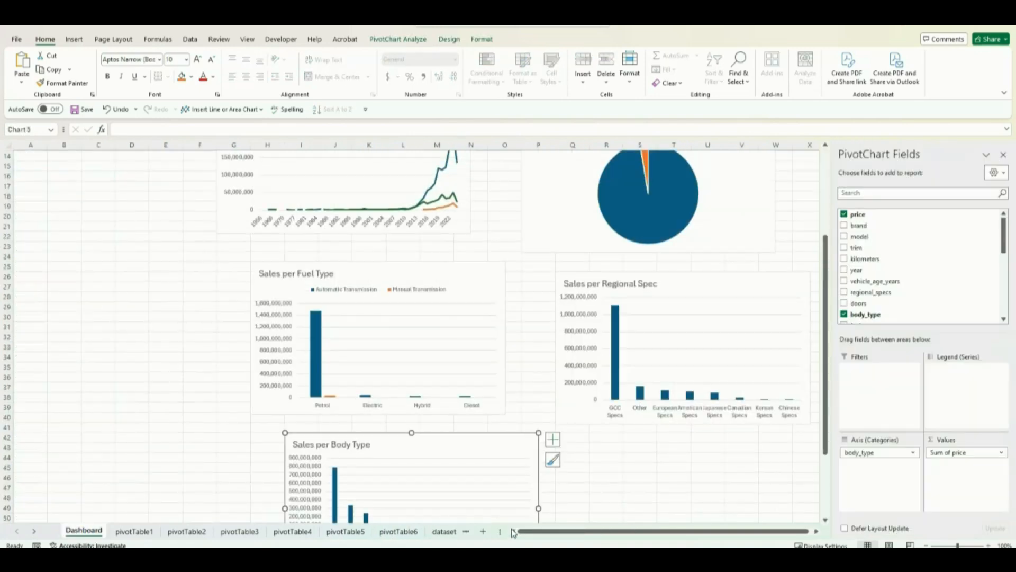
scroll(814, 530, "right", 3)
left_click(709, 165)
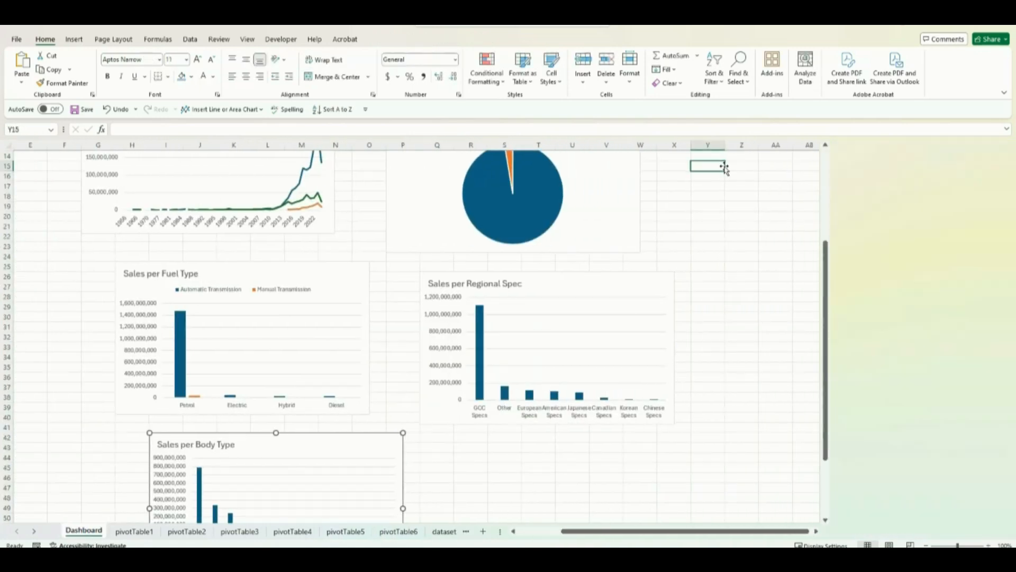
key("ctrl+v")
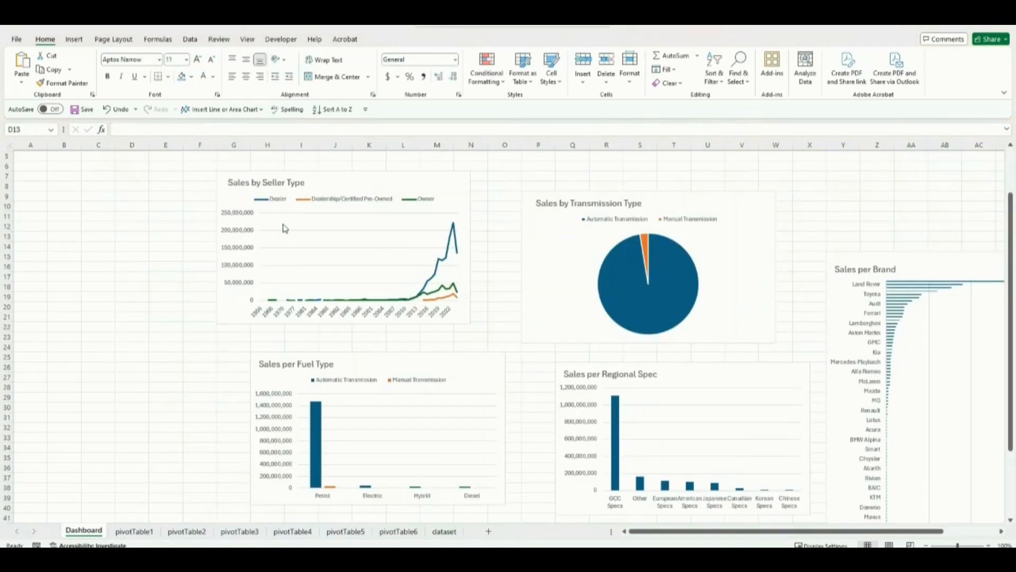
Step: Move the Seller Type chart aside and place the Sales per Body Type chart above the fuel chart, over about F8:M22
left_click(415, 180)
left_click_drag(415, 180, 580, 164)
scroll(472, 358, "down", 4)
left_click_drag(345, 404, 228, 153)
scroll(352, 268, "up", 3)
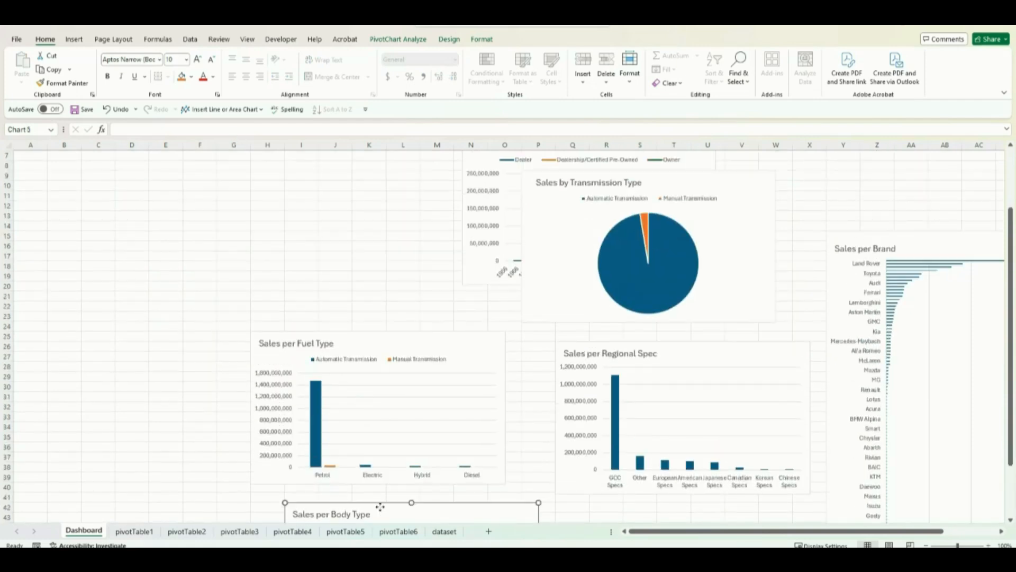
left_click_drag(379, 506, 297, 163)
Step: Arrange the Fuel Type, Regional Spec and Seller Type charts in a row beneath the others, and shift the brand chart up to about row 9
left_click_drag(408, 336, 293, 344)
left_click_drag(605, 344, 481, 352)
left_click_drag(480, 161, 649, 379)
left_click_drag(368, 349, 321, 349)
left_click_drag(535, 356, 461, 339)
left_click_drag(670, 365, 630, 355)
left_click_drag(872, 240, 853, 179)
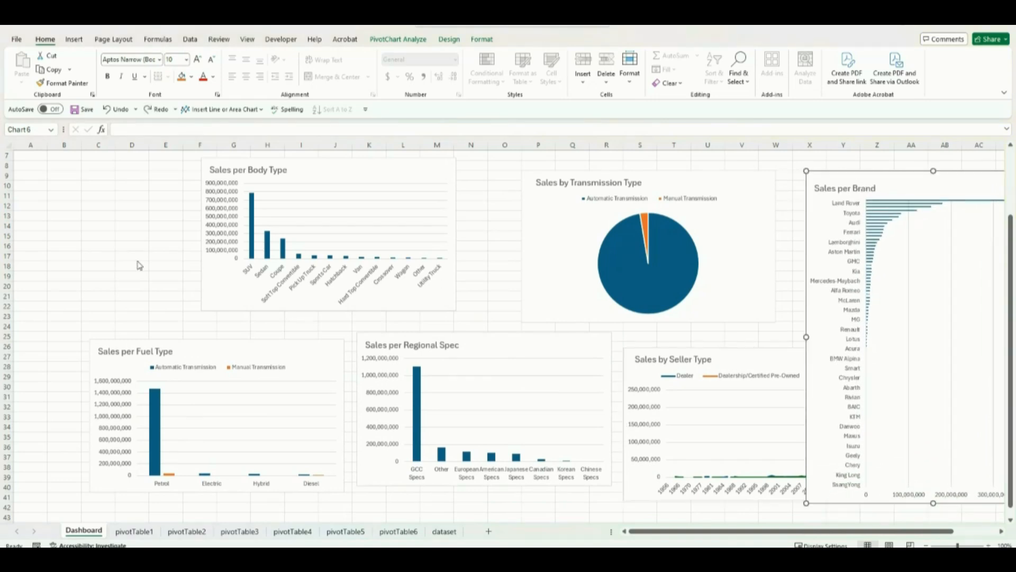
Step: Insert slicers for year, transmission_type and seller_type from the Sales per Brand chart
left_click(395, 42)
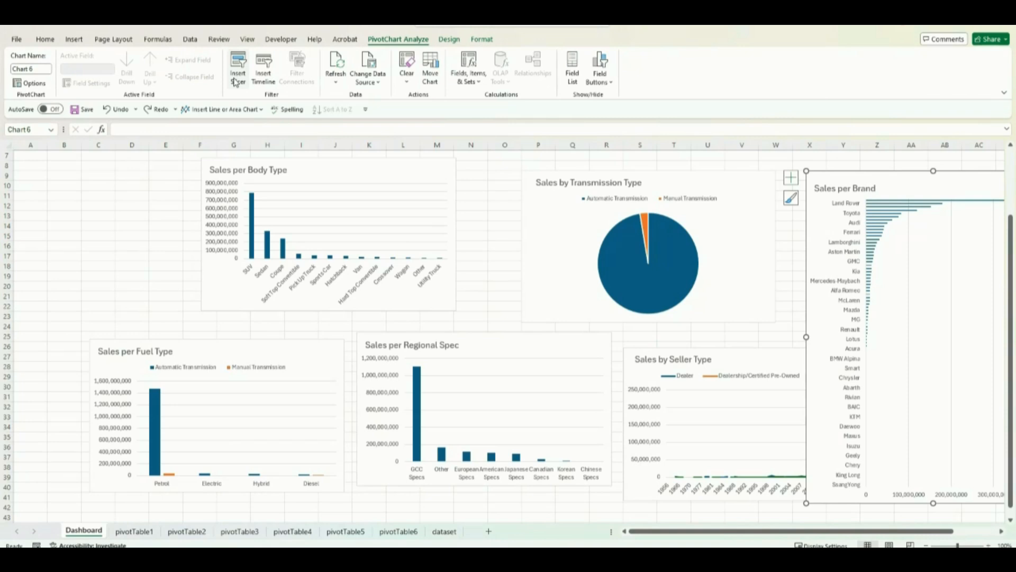
left_click(78, 41)
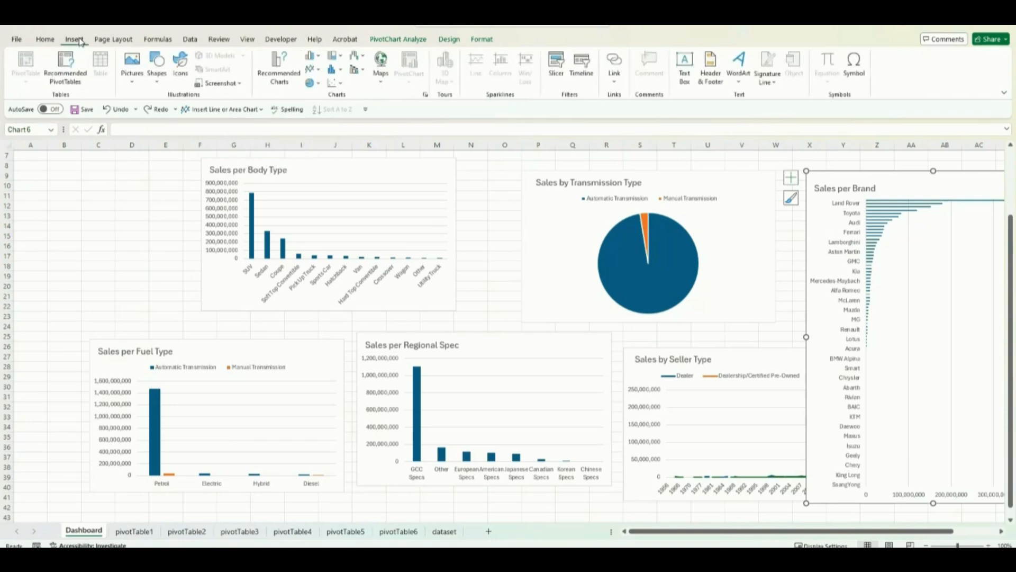
left_click(556, 74)
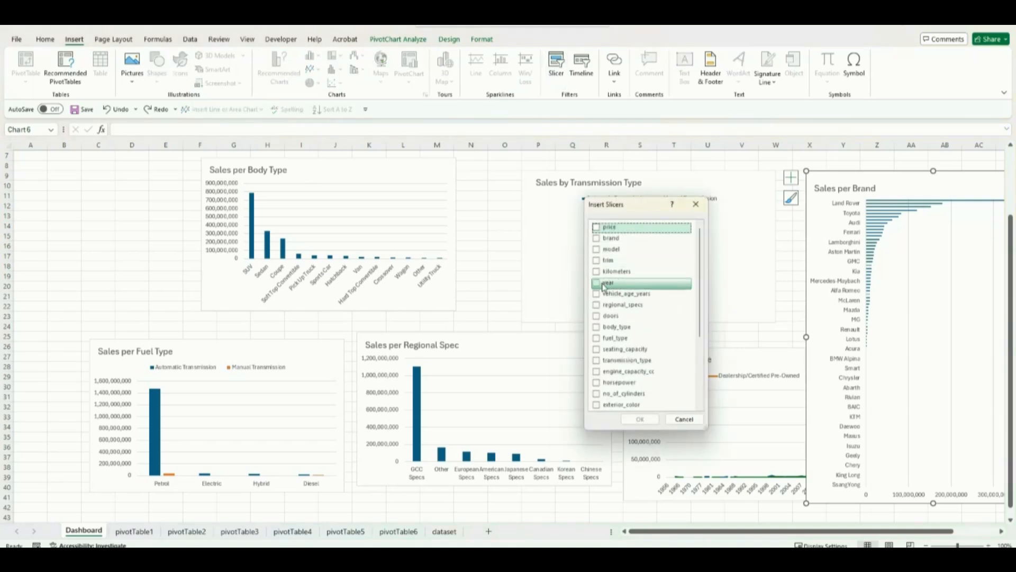
left_click(601, 286)
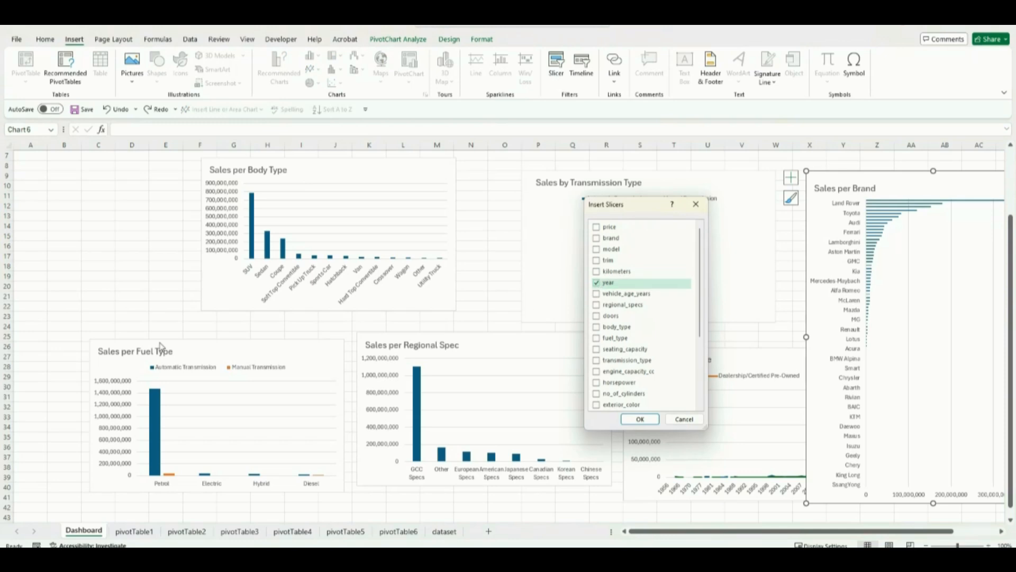
left_click(596, 361)
scroll(598, 365, "down", 4)
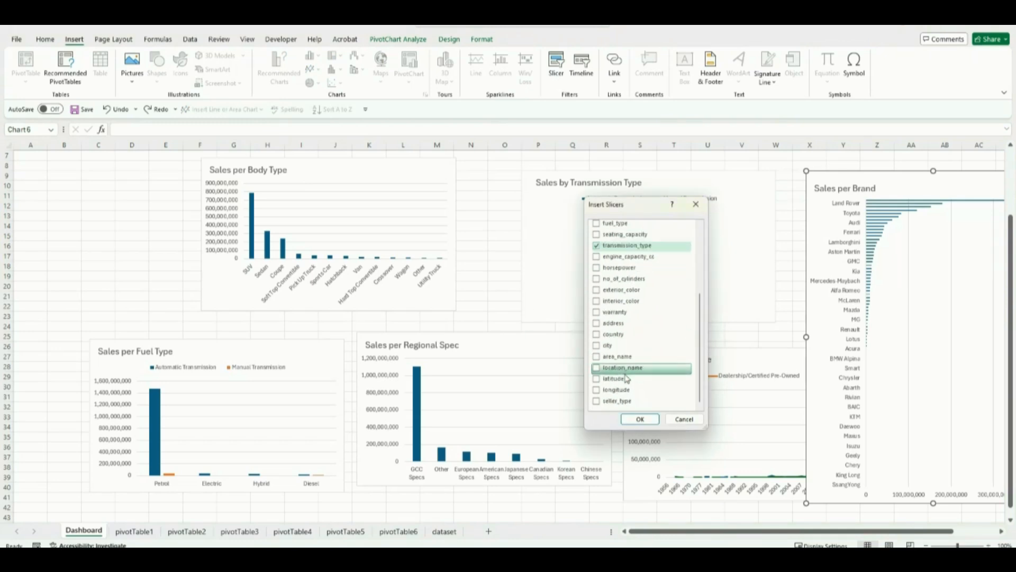
left_click(596, 401)
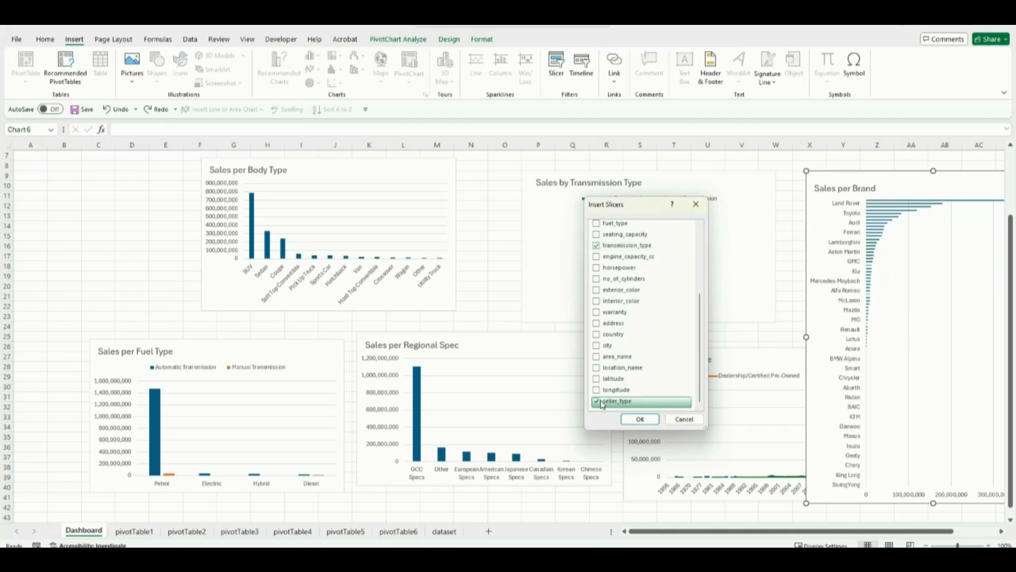
left_click(640, 418)
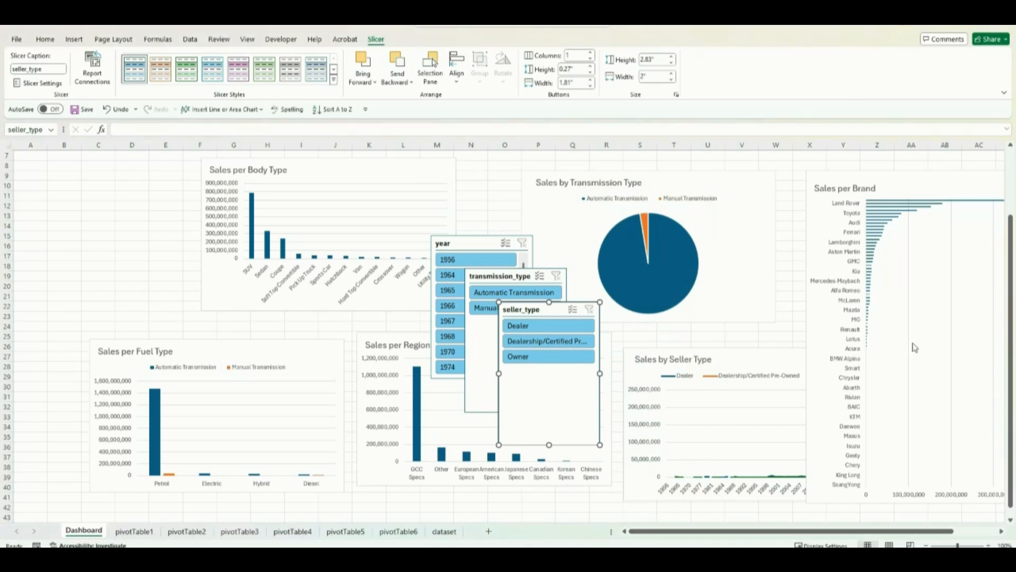
Step: Stack the year, transmission_type and seller_type slicers vertically from column A, starting just below the title row
left_click_drag(1013, 347, 1012, 283)
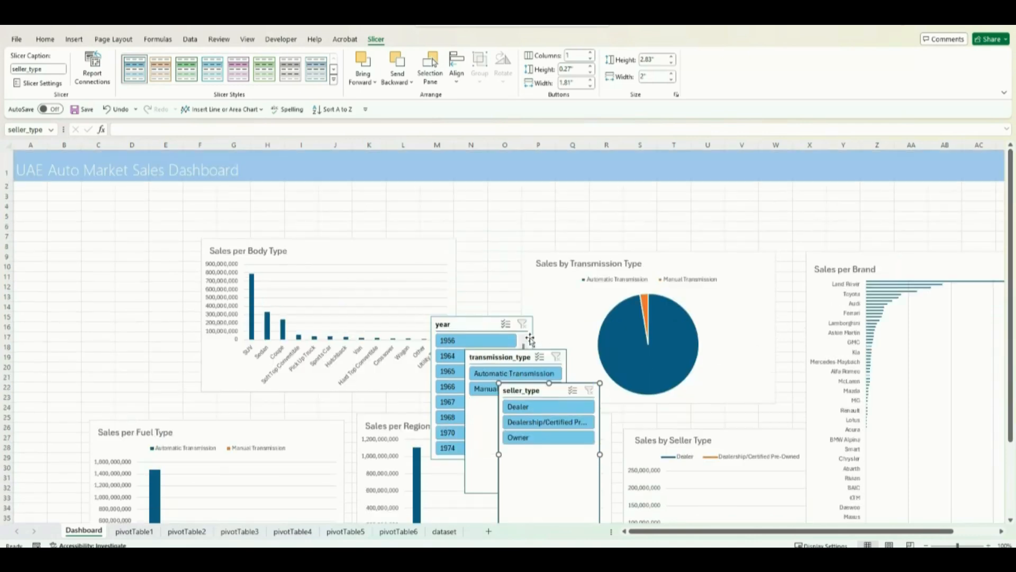
left_click_drag(456, 318, 45, 190)
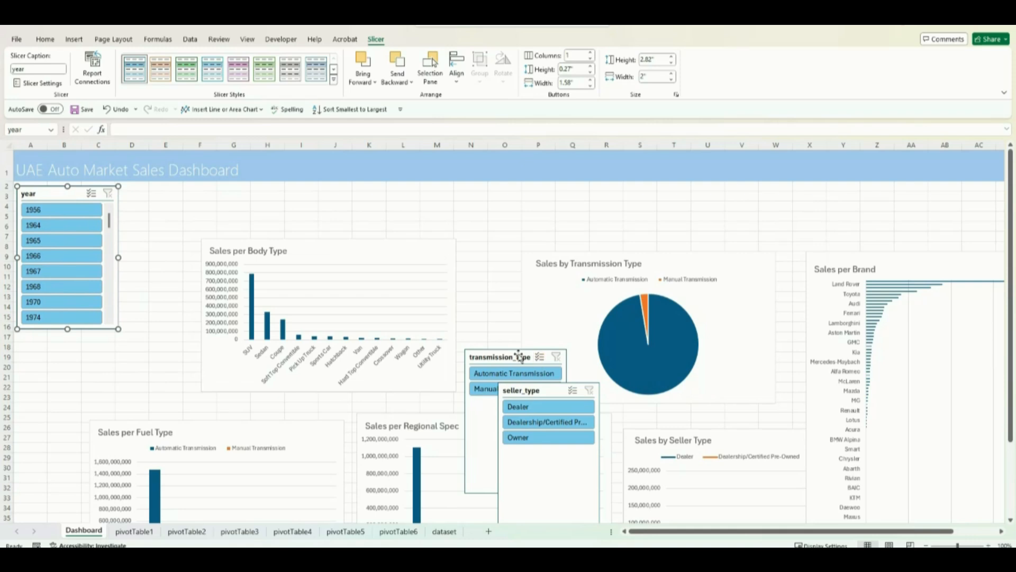
left_click_drag(515, 352, 71, 334)
left_click_drag(546, 385, 69, 424)
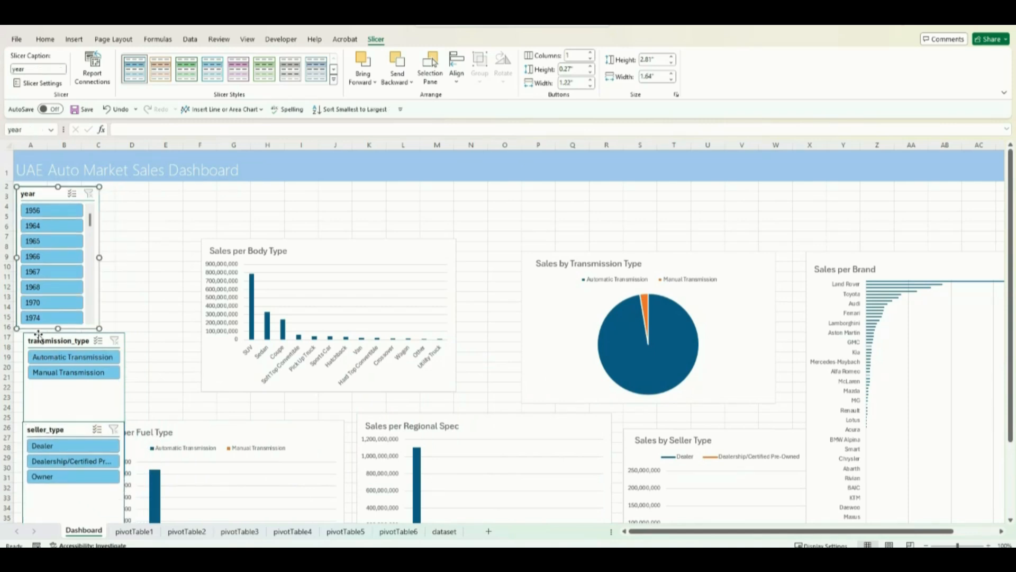
Step: Shrink the transmission_type slicer to fit its two options and narrow the year slicer to about 1.47"
left_click(39, 337)
left_click_drag(125, 404, 59, 392)
left_click_drag(41, 334, 36, 334)
left_click(99, 258)
Step: Move the seller_type slicer directly beneath the transmission_type slicer and shrink it to fit its three options
left_click_drag(75, 492, 49, 403)
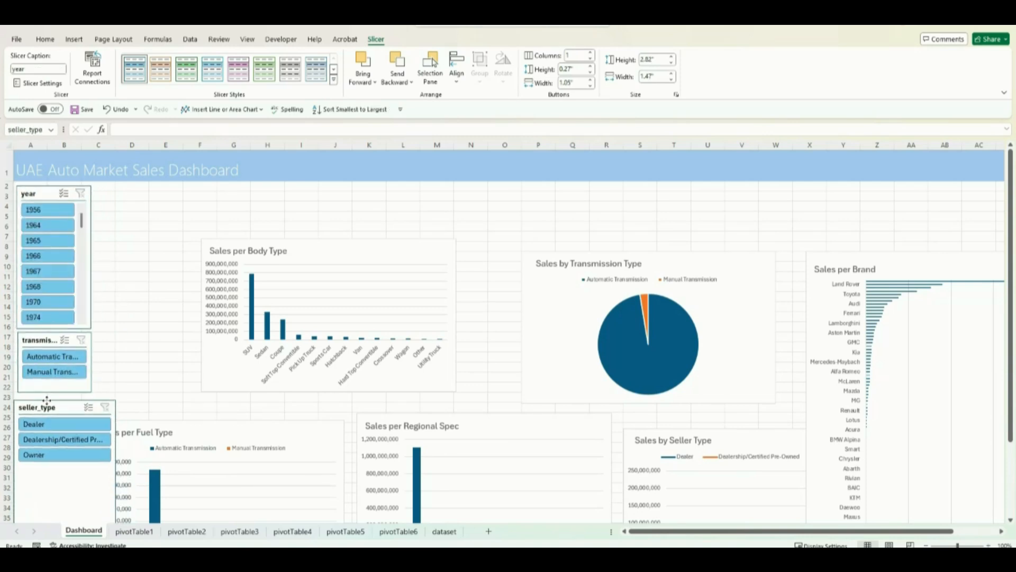
left_click_drag(118, 465, 42, 398)
left_click(147, 374)
scroll(147, 374, "down", 3)
left_click(39, 438)
scroll(257, 483, "up", 3)
left_click_drag(56, 481, 56, 462)
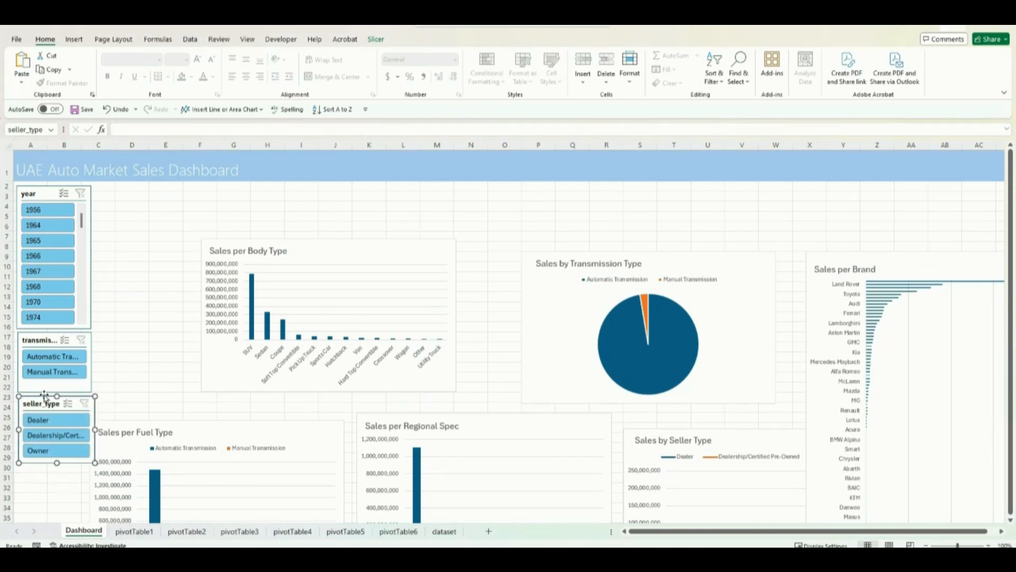
Step: Shift the transmission_type and seller_type slicers down and lengthen the year slicer to about row 17
left_click_drag(45, 397, 43, 407)
left_click_drag(42, 335, 52, 346)
left_click(52, 327)
left_click_drag(48, 407, 48, 418)
left_click_drag(38, 347, 37, 354)
left_click_drag(41, 416, 44, 413)
left_click_drag(37, 355, 36, 357)
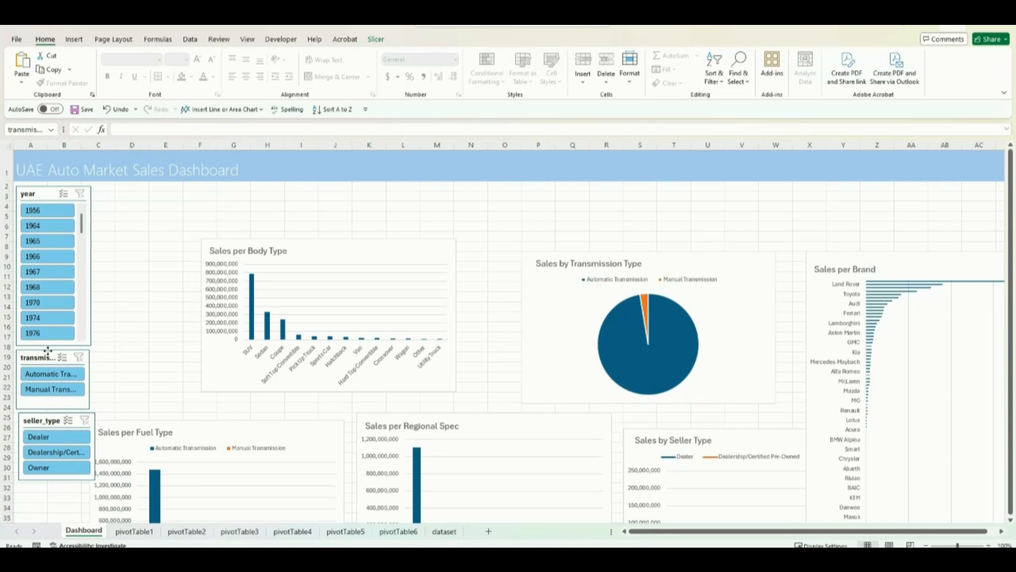
Step: Nudge the three slicers up slightly into an aligned column and widen the transmission_type slicer a little
left_click_drag(44, 192, 44, 190)
left_click_drag(37, 355, 38, 352)
left_click_drag(91, 377, 94, 377)
left_click_drag(42, 416, 41, 414)
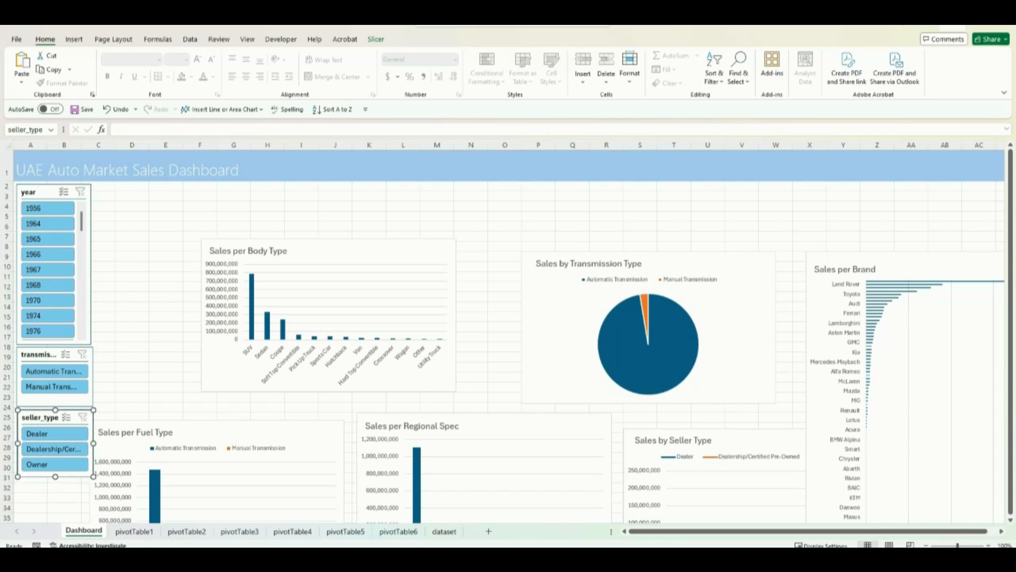
Step: Narrow the transmission_type and seller_type slicers to match the width of the year slicer
left_click(89, 376)
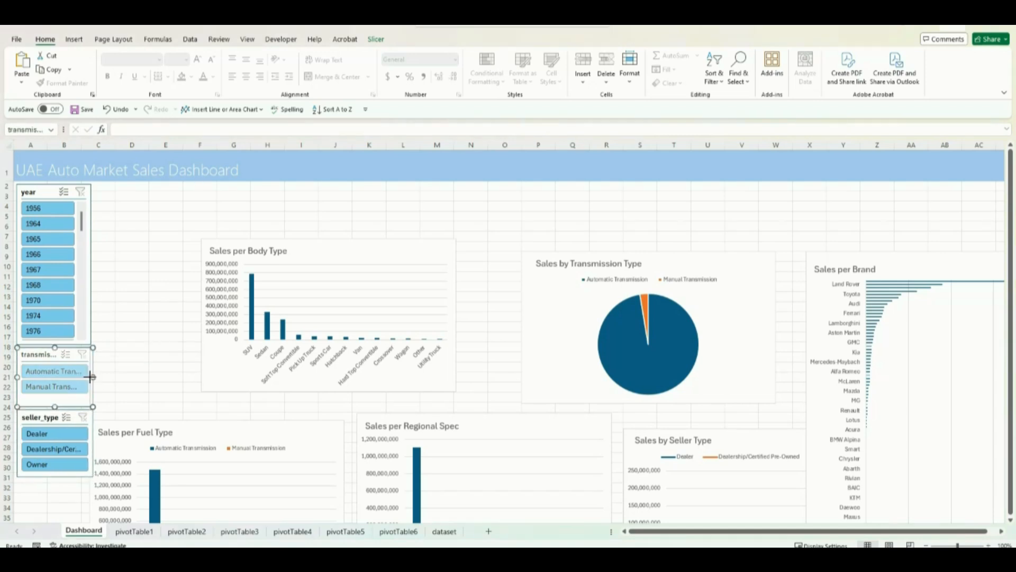
left_click(55, 416)
left_click_drag(93, 444, 89, 443)
Step: Place the Body Type and Seller Type charts in a top row and the Fuel Type, Regional Spec and Transmission Type charts beneath
left_click_drag(296, 252, 194, 194)
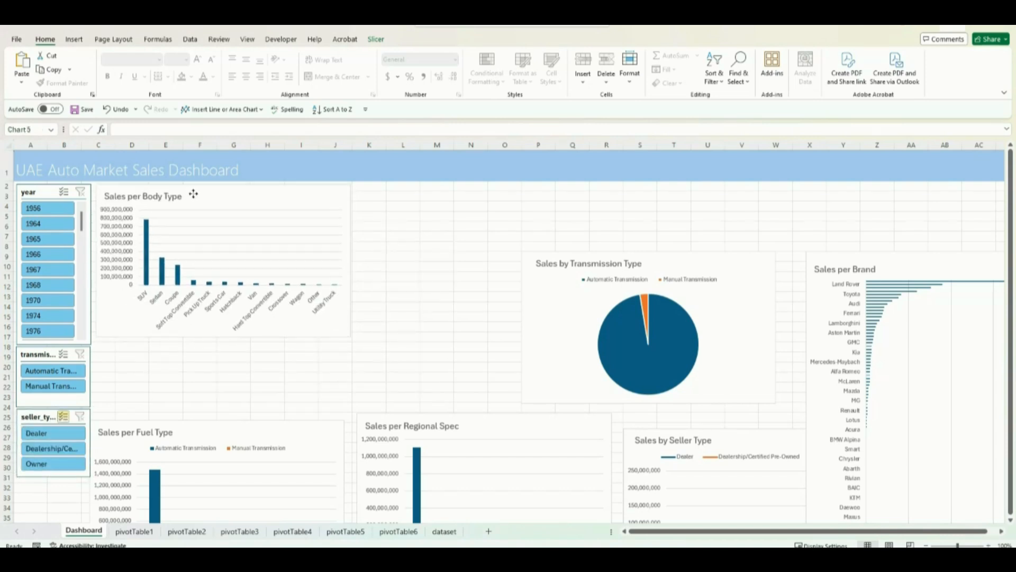
left_click_drag(190, 436, 191, 359)
left_click(705, 431)
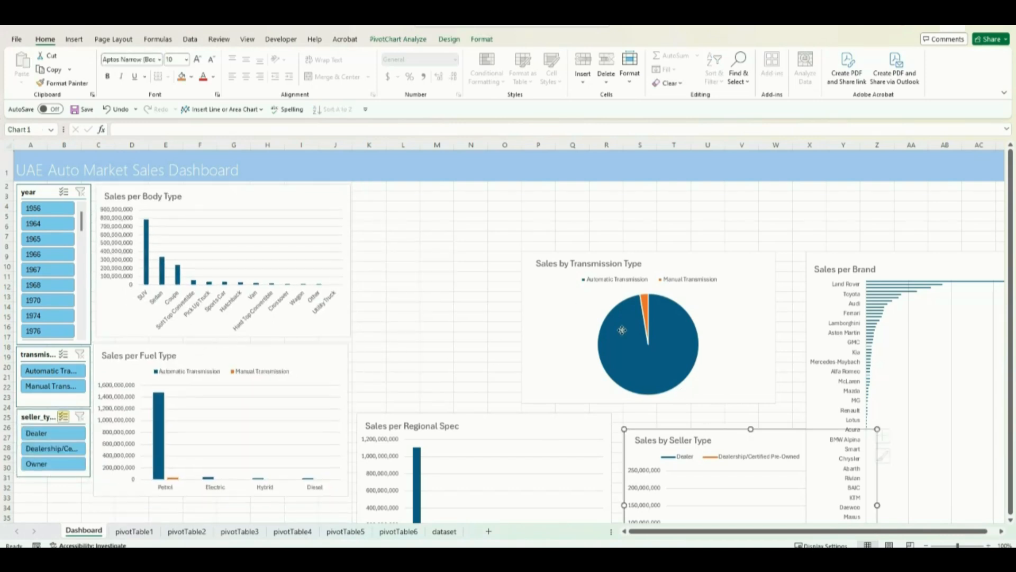
left_click_drag(713, 435, 444, 191)
left_click_drag(520, 445, 519, 374)
left_click_drag(670, 259, 768, 352)
Step: Widen the Sales by Seller Type chart, shift it to column L and enlarge the Sales per Body Type chart to meet it
left_click(607, 263)
left_click_drag(609, 260, 665, 260)
left_click_drag(498, 192, 528, 193)
left_click(313, 200)
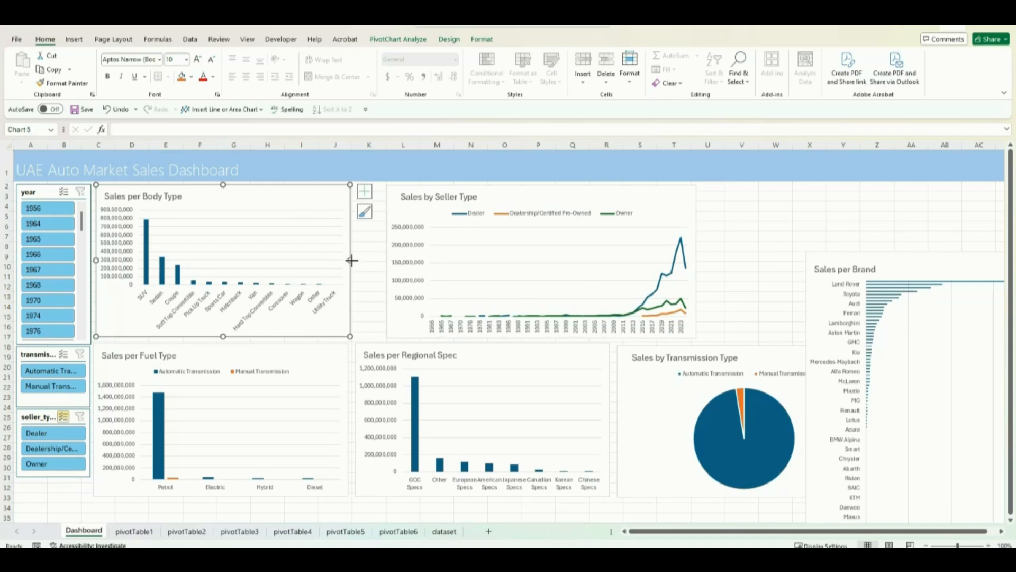
left_click_drag(351, 259, 376, 260)
left_click_drag(177, 192, 204, 192)
left_click(119, 109)
left_click_drag(375, 337, 379, 343)
Step: Shrink the Sales per Fuel Type and Sales per Regional Spec charts and align them side by side beneath the body type chart, down to row 30
left_click_drag(241, 351, 242, 355)
left_click_drag(349, 500, 318, 473)
left_click_drag(219, 357, 221, 356)
left_click_drag(318, 470, 344, 477)
left_click_drag(413, 351, 397, 351)
left_click_drag(564, 477, 554, 474)
Step: Move the Sales by Transmission Type chart beside the regional spec chart and shrink it to the same height
left_click(650, 354)
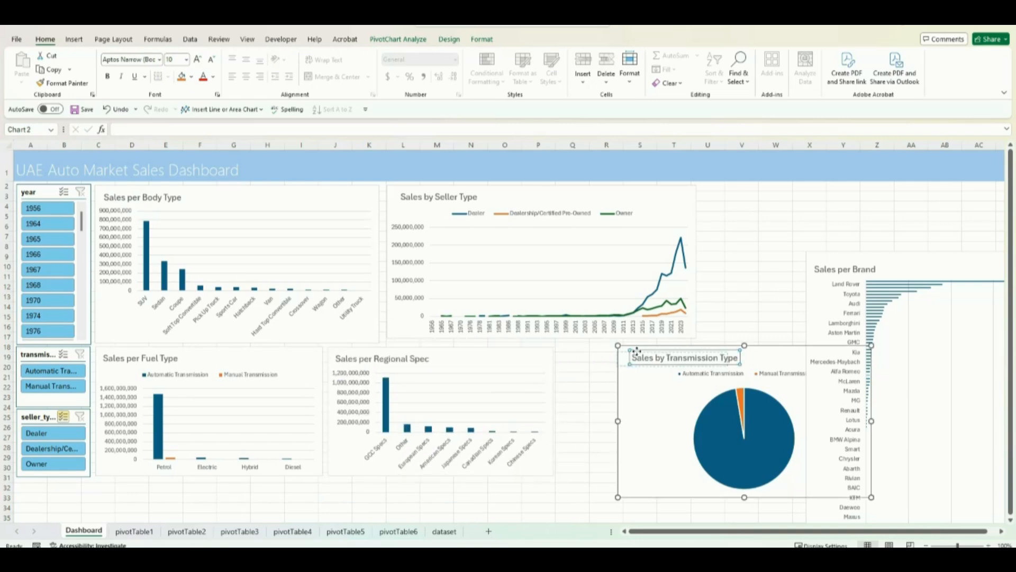
left_click(668, 358)
left_click_drag(784, 346, 725, 349)
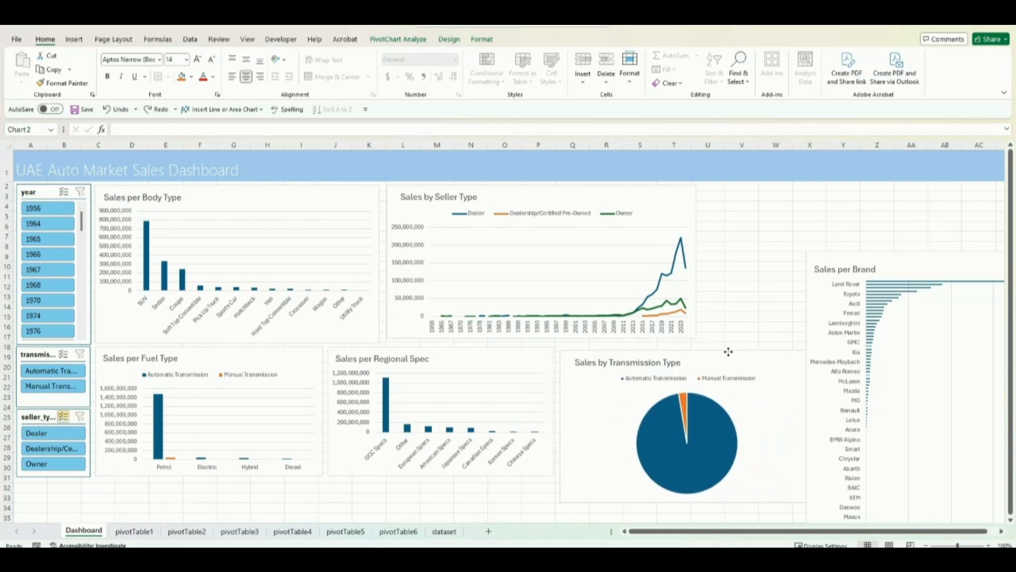
left_click_drag(795, 492, 762, 476)
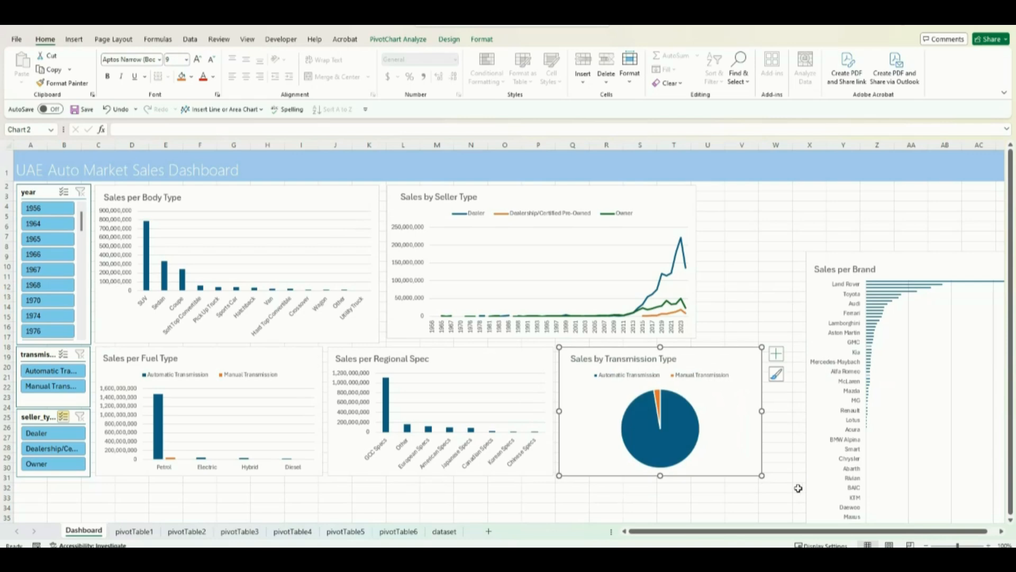
left_click_drag(560, 475, 562, 475)
mouse_move(710, 351)
left_mouse_down()
mouse_move(698, 337)
mouse_move(716, 342)
mouse_move(704, 344)
left_mouse_up()
left_click(534, 500)
Step: Enlarge the Sales by Seller Type chart, align it with the transmission chart's outer edge and widen the Sales per Body Type chart to fill the gap
left_click(687, 270)
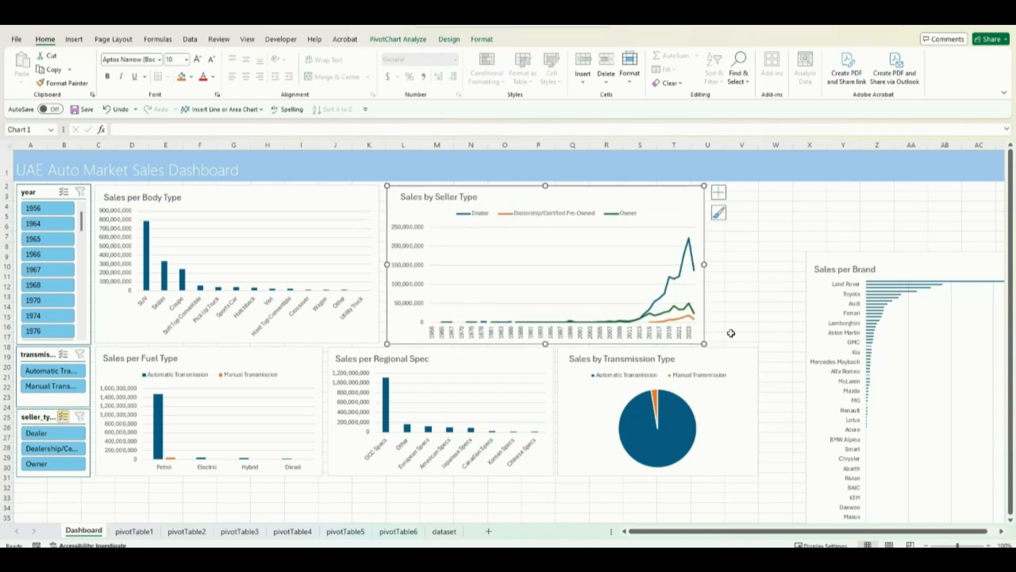
left_click_drag(616, 196, 668, 193)
left_click(356, 196)
left_click_drag(380, 263, 417, 264)
left_click(466, 201)
left_click(338, 196)
left_click(452, 192)
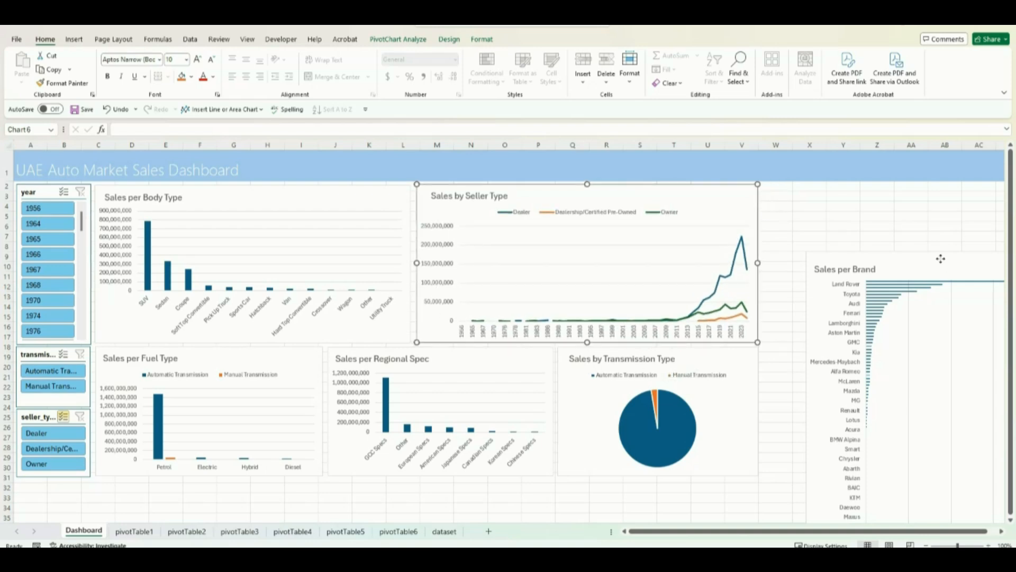
Step: Place the Sales per Brand chart beside the seller type chart and resize it to span both chart rows, from row 2 to row 30
left_click_drag(943, 257, 903, 190)
left_click_drag(876, 531, 890, 531)
left_click_drag(993, 518, 963, 475)
left_click_drag(895, 531, 834, 532)
left_click_drag(988, 475, 986, 478)
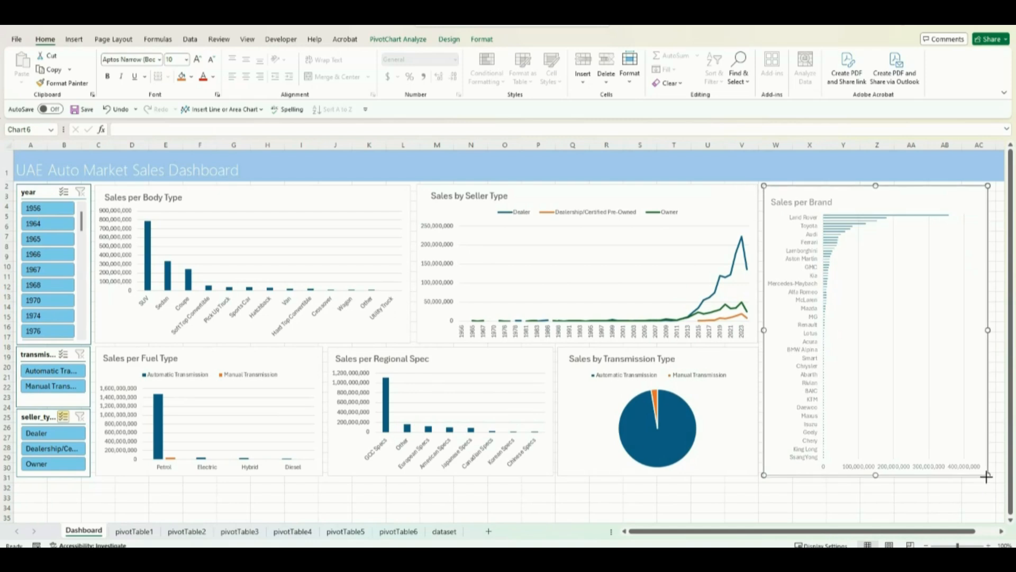
left_click(755, 497)
left_click_drag(829, 190, 830, 190)
left_click(689, 499)
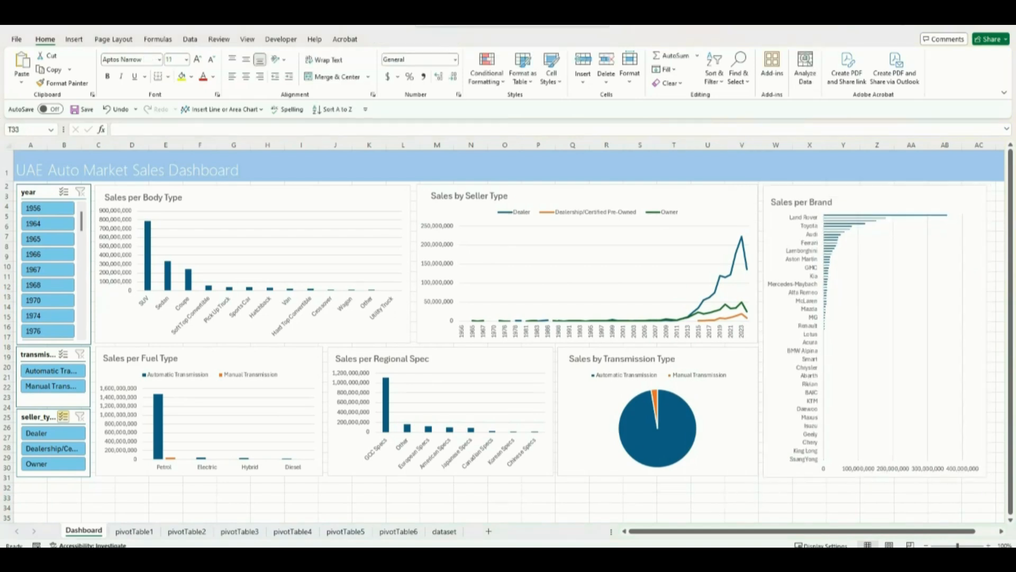
Step: Turn off multi-select on the seller_type slicer and hide the sheet's gridlines
left_click(65, 422)
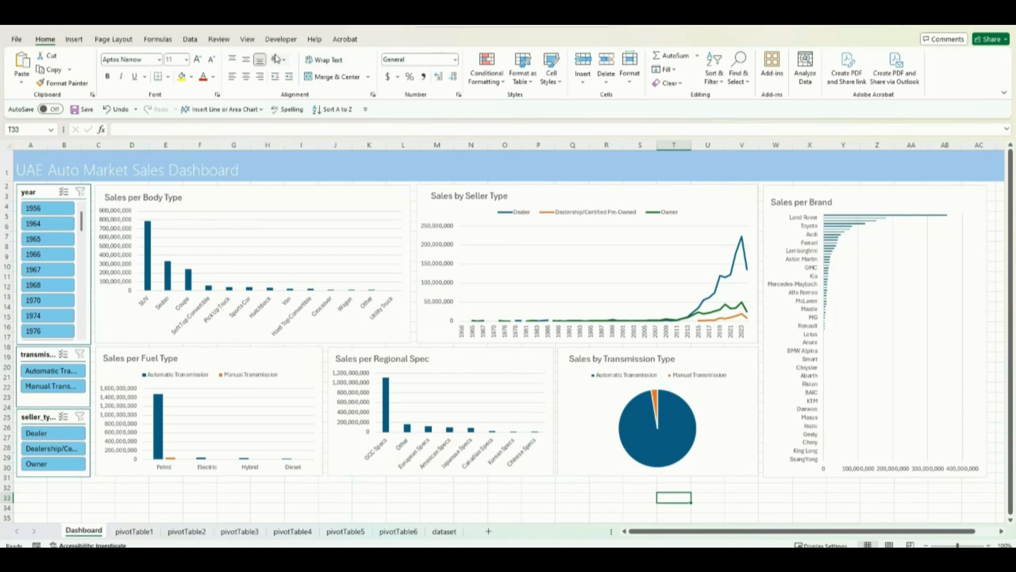
left_click(247, 40)
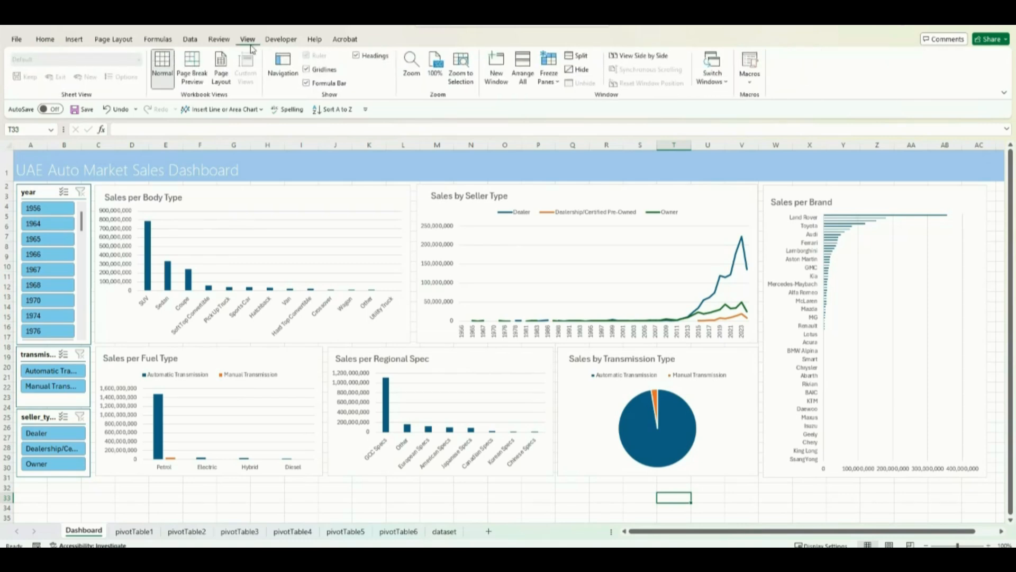
left_click(310, 72)
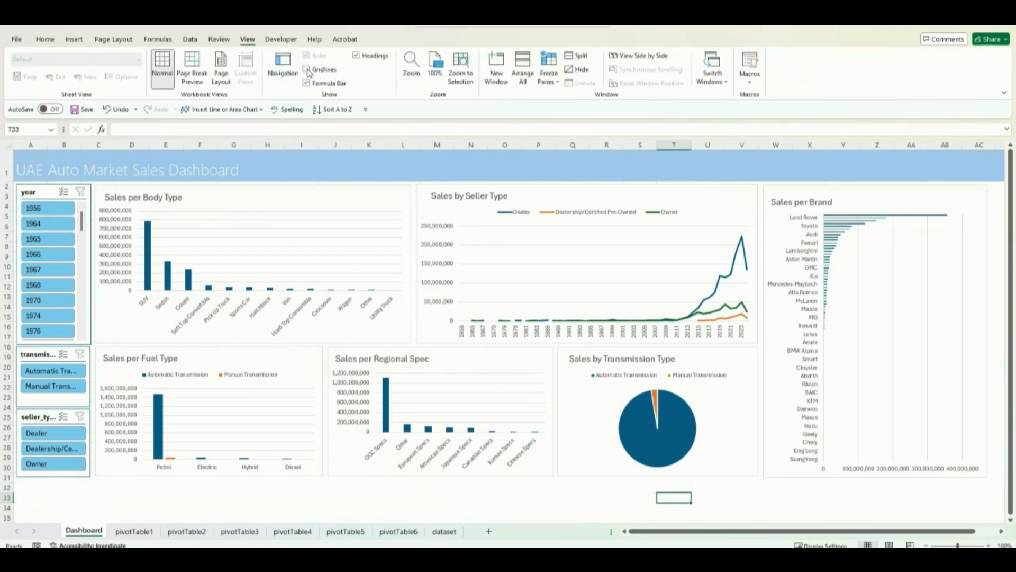
left_click(45, 42)
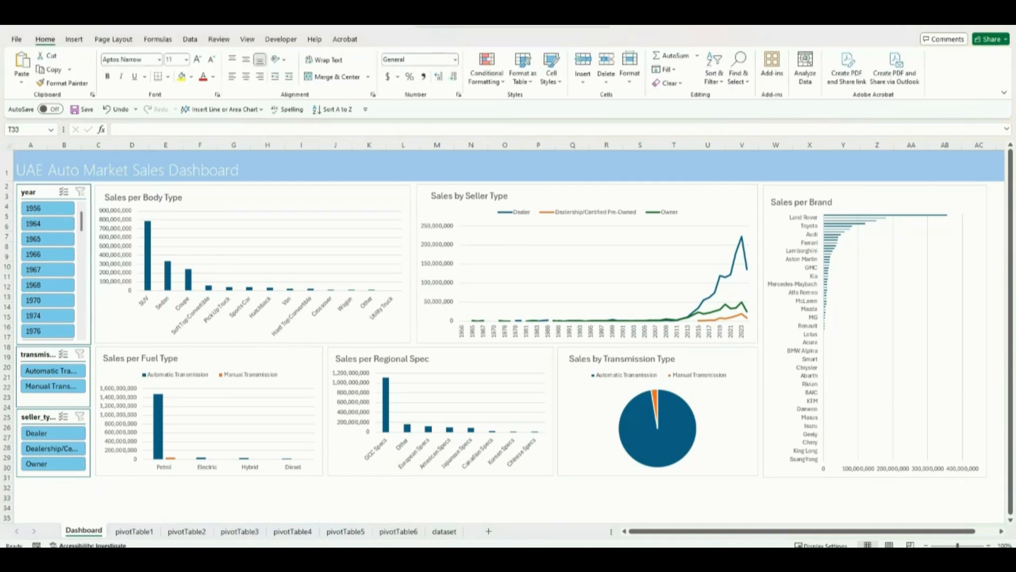
Step: Test the slicers by filtering on year 1964, Automatic Transmission and Dealer one at a time, clearing each filter
left_click(48, 227)
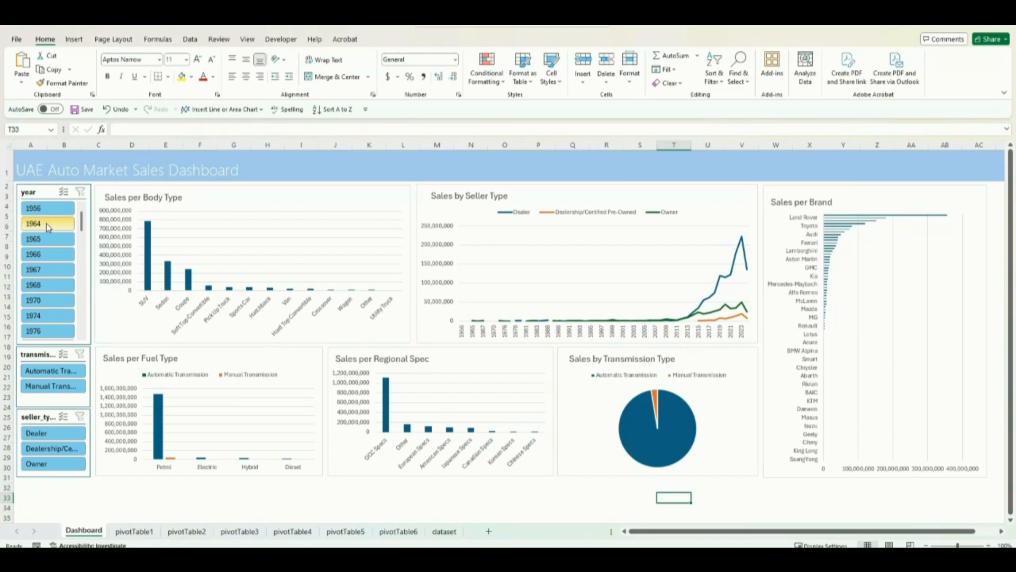
left_click(48, 223)
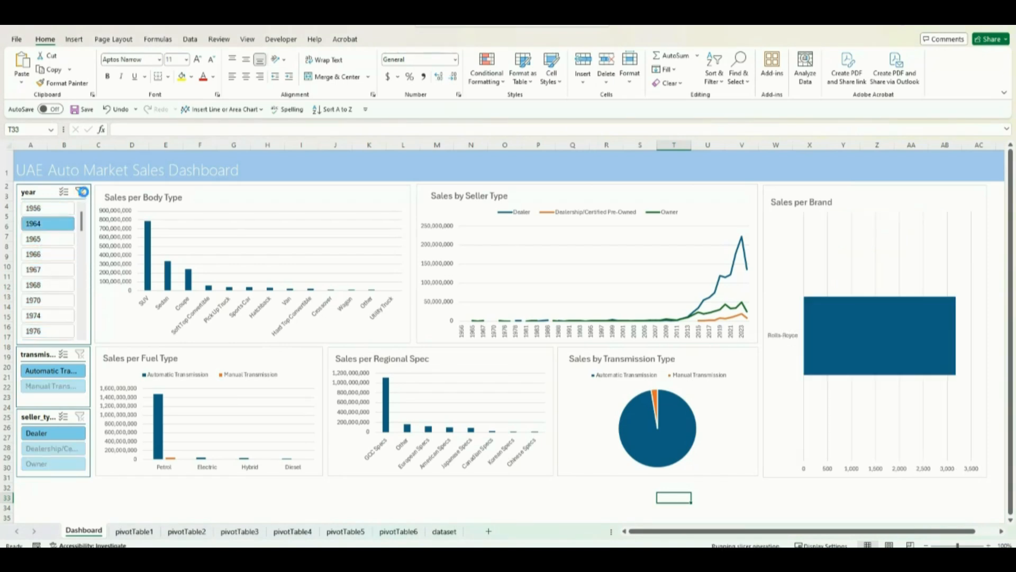
left_click(81, 191)
left_click(64, 372)
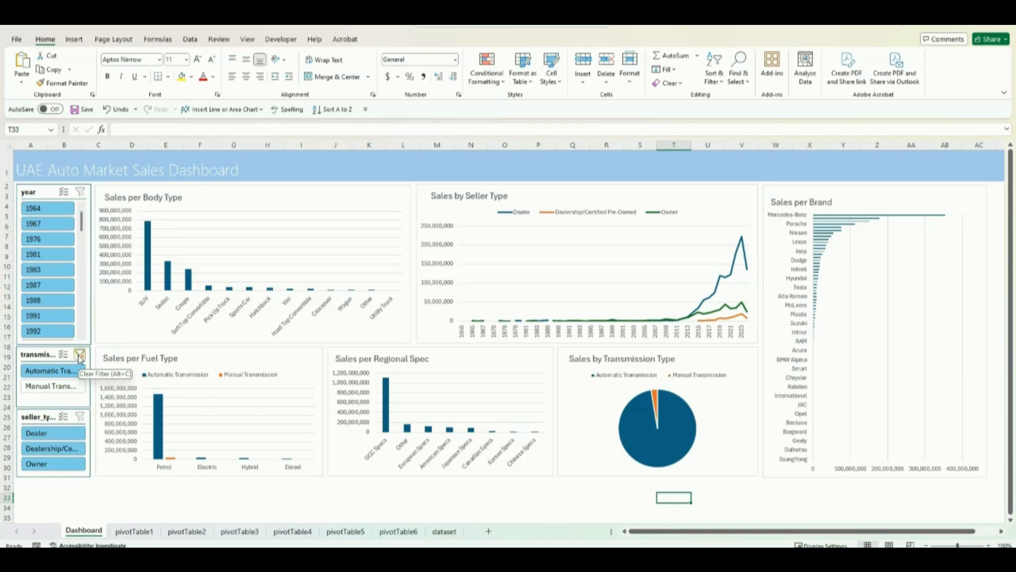
left_click(79, 356)
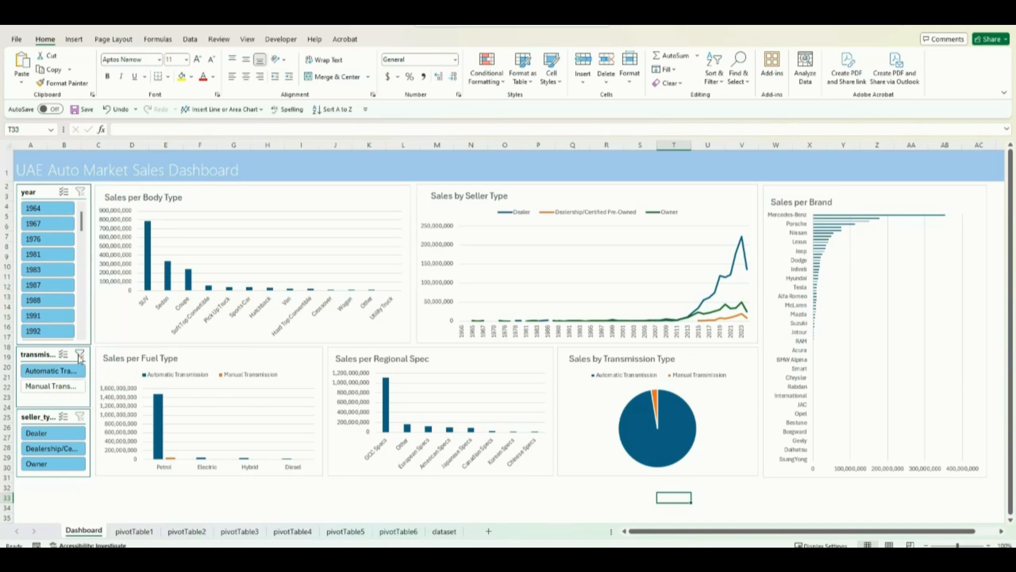
left_click(72, 438)
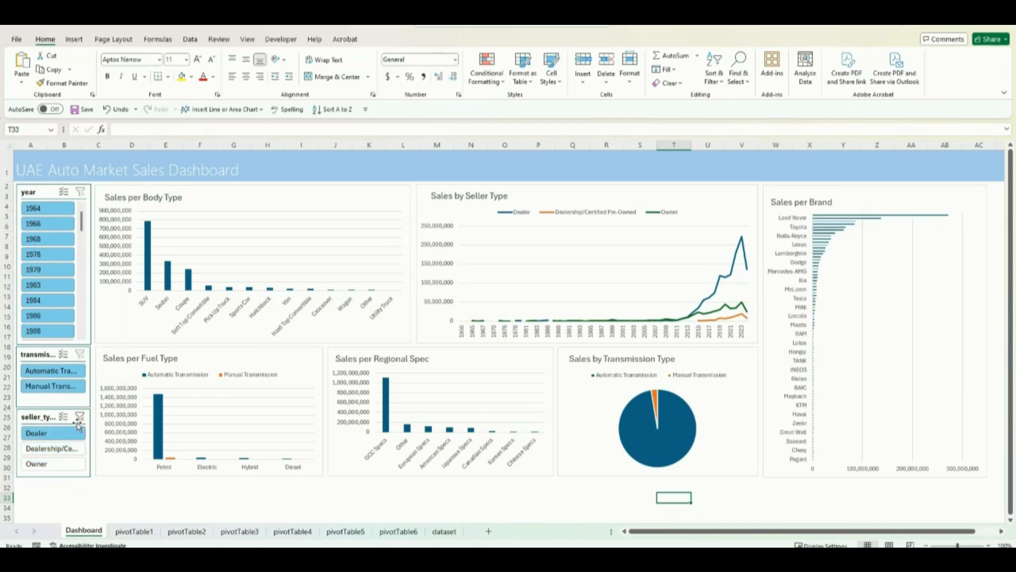
left_click(80, 417)
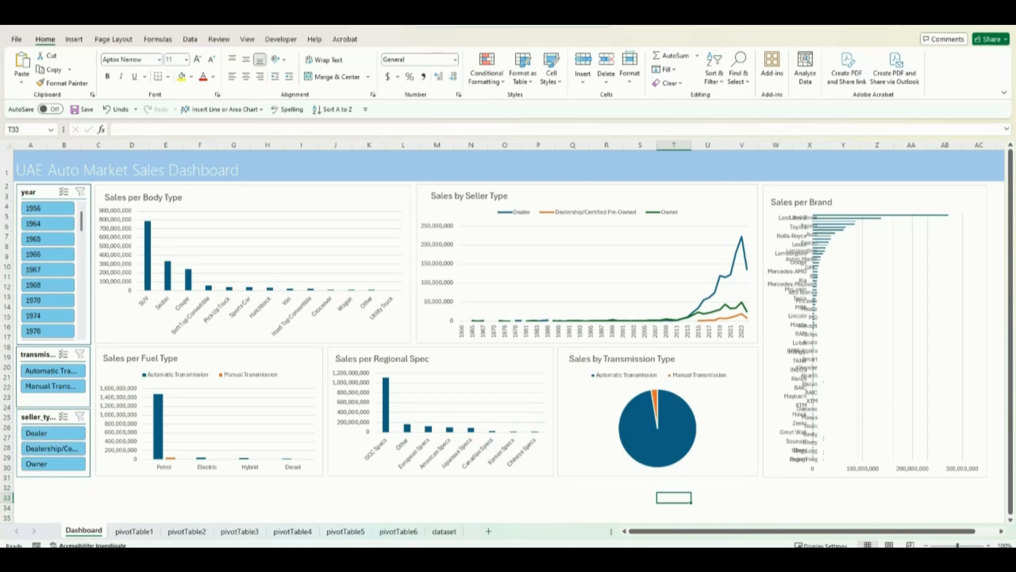
Step: Connect the year slicer to PivotTable1 through PivotTable5 in its report connections, keeping PivotTable6 selected
right_click(49, 195)
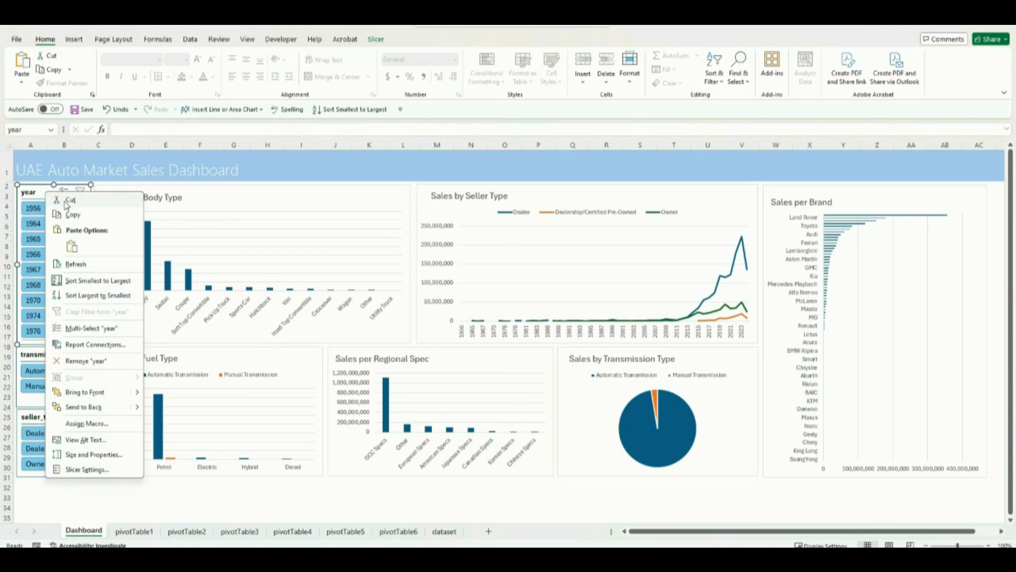
left_click(116, 345)
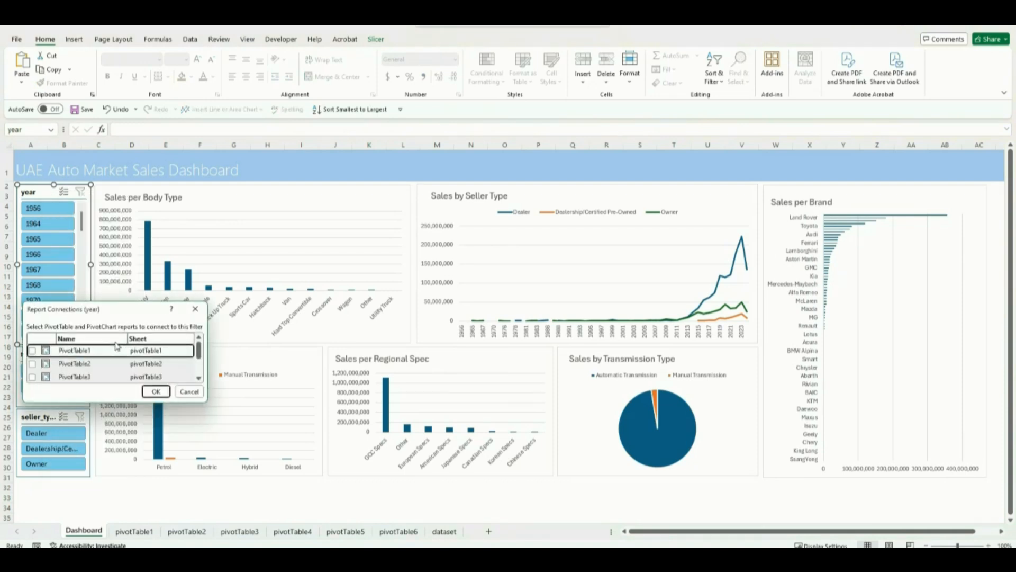
left_click_drag(148, 313, 198, 158)
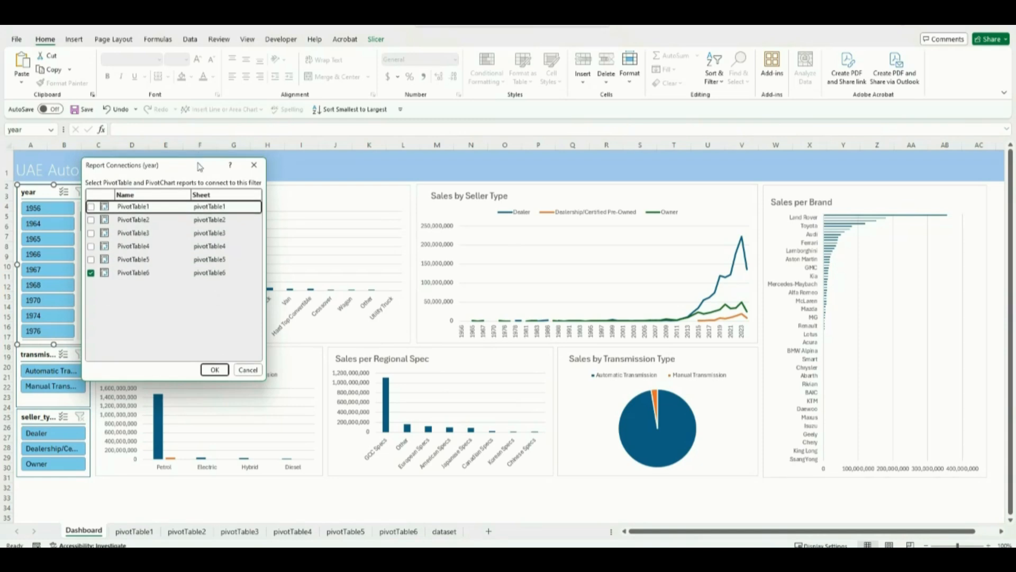
left_click(91, 219)
left_click(91, 233)
left_click(91, 246)
left_click(92, 261)
left_click(214, 370)
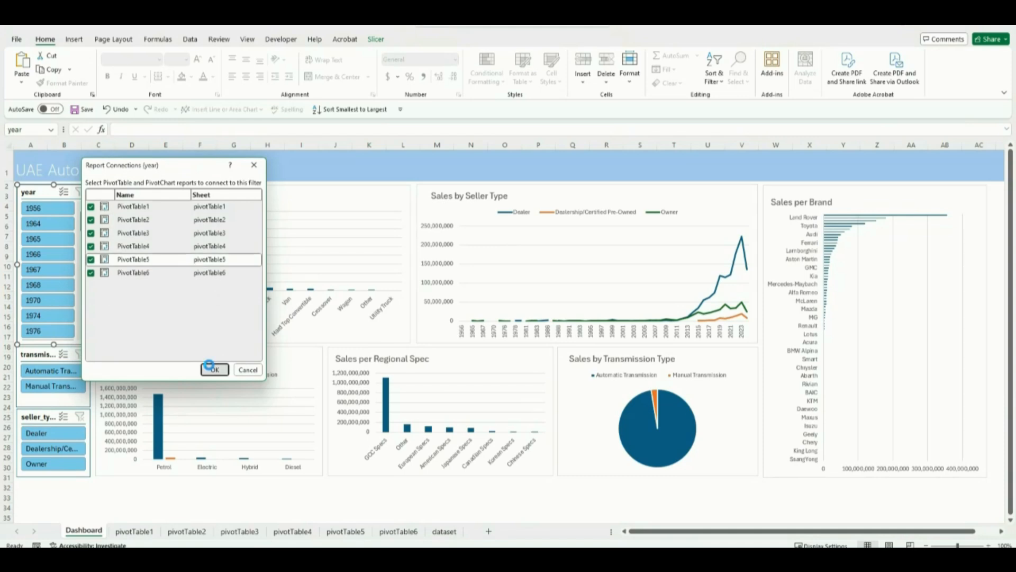
Step: Connect the transmission_type slicer to PivotTable1 through PivotTable5 in addition to PivotTable6
left_click(30, 354)
right_click(30, 354)
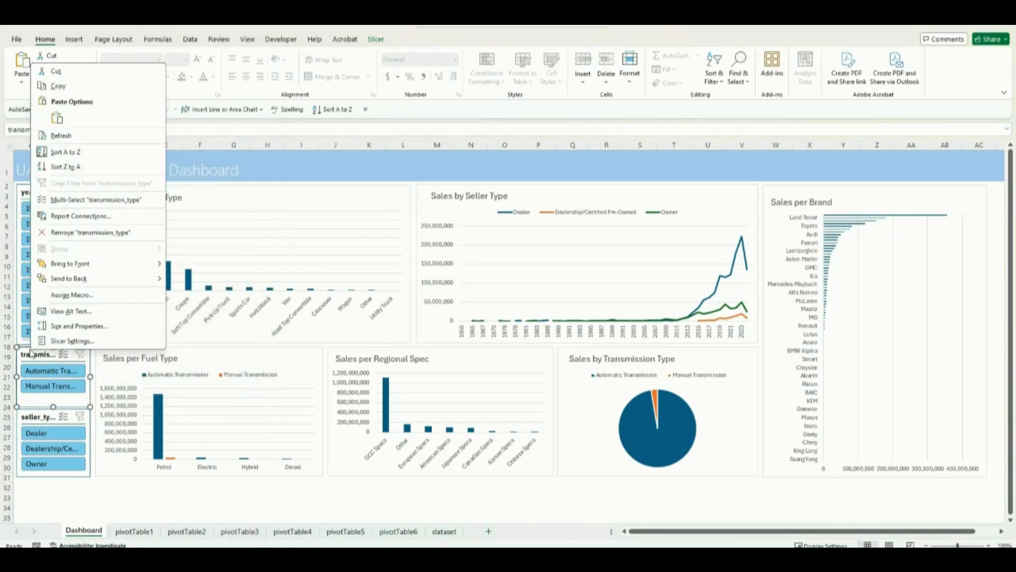
left_click(94, 217)
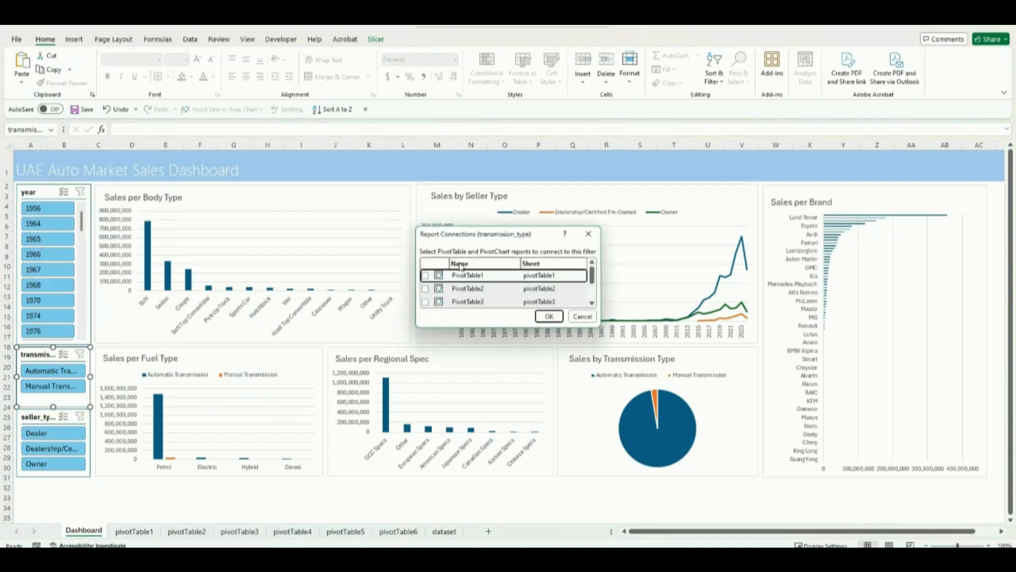
left_click_drag(477, 328, 482, 413)
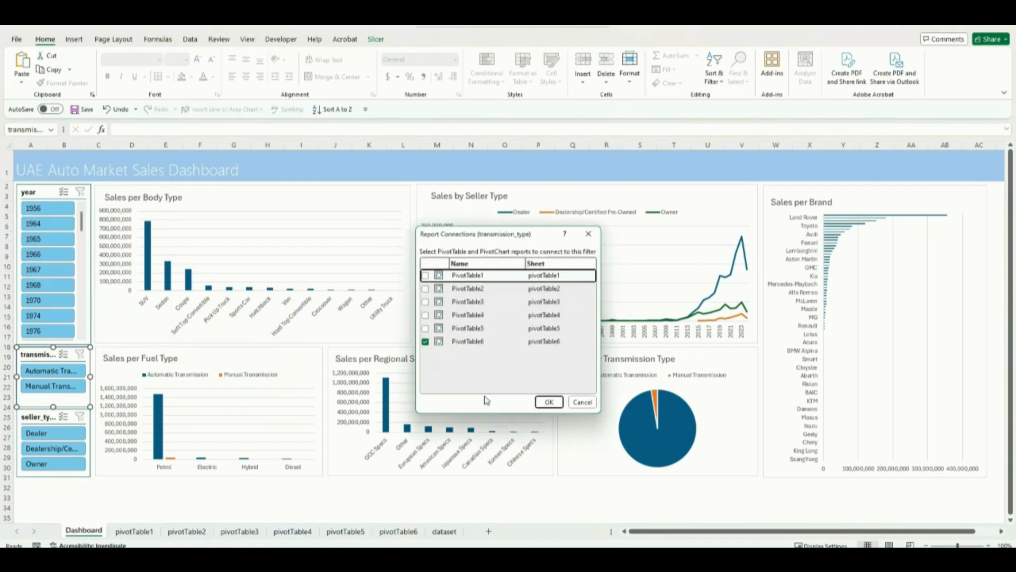
left_click(425, 275)
left_click(425, 289)
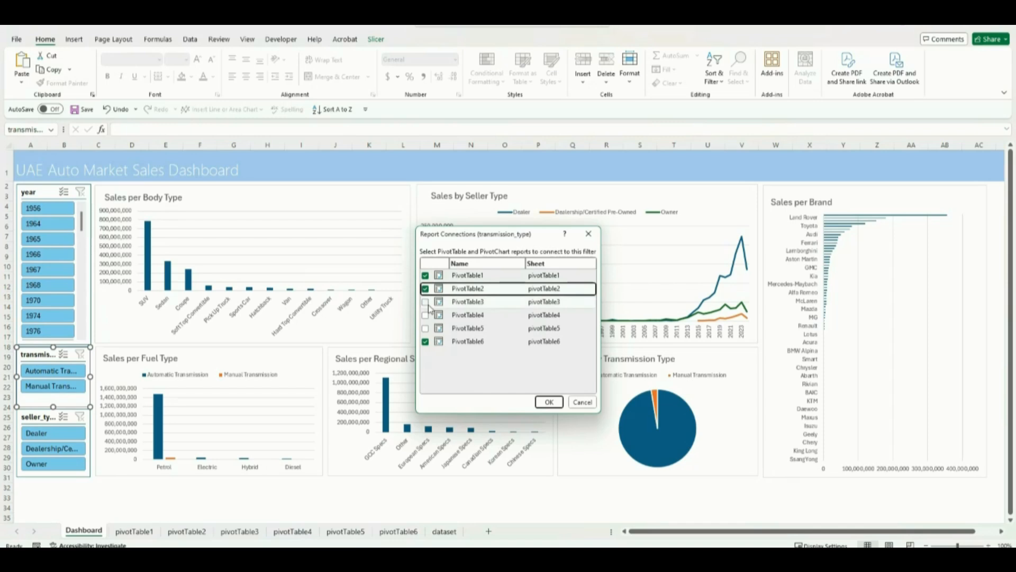
left_click(425, 302)
left_click(425, 315)
left_click(426, 328)
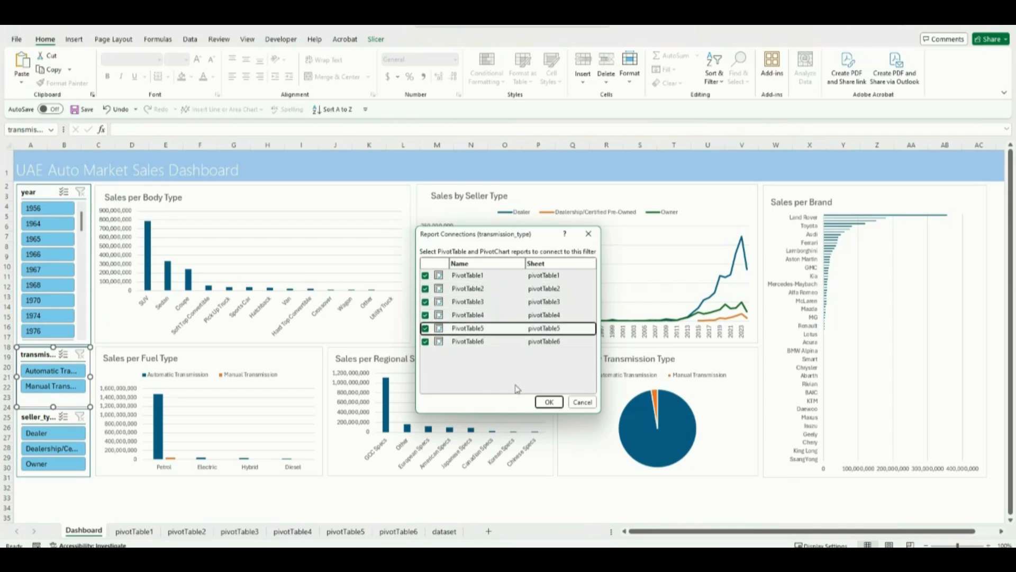
left_click(549, 402)
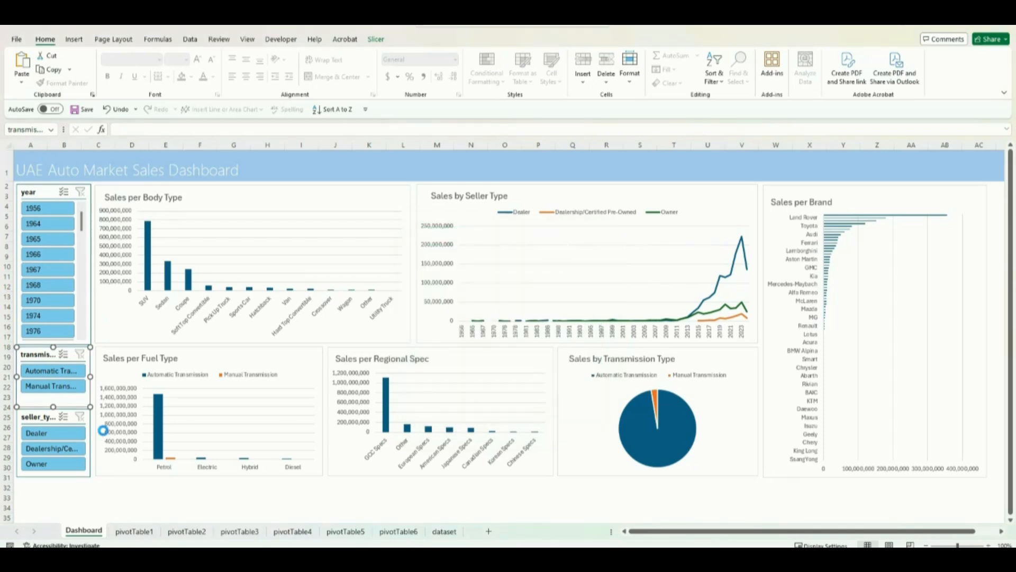
Step: Connect the seller_type slicer to PivotTable1 through PivotTable5 in addition to PivotTable6, and deselect the slicer
left_click(31, 417)
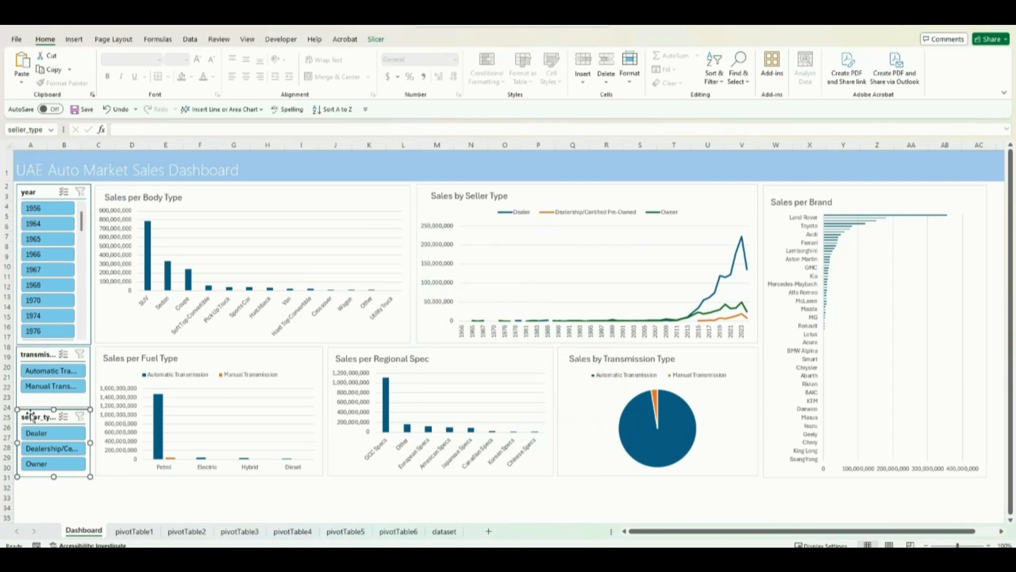
right_click(32, 417)
left_click(91, 286)
left_click_drag(505, 327, 500, 399)
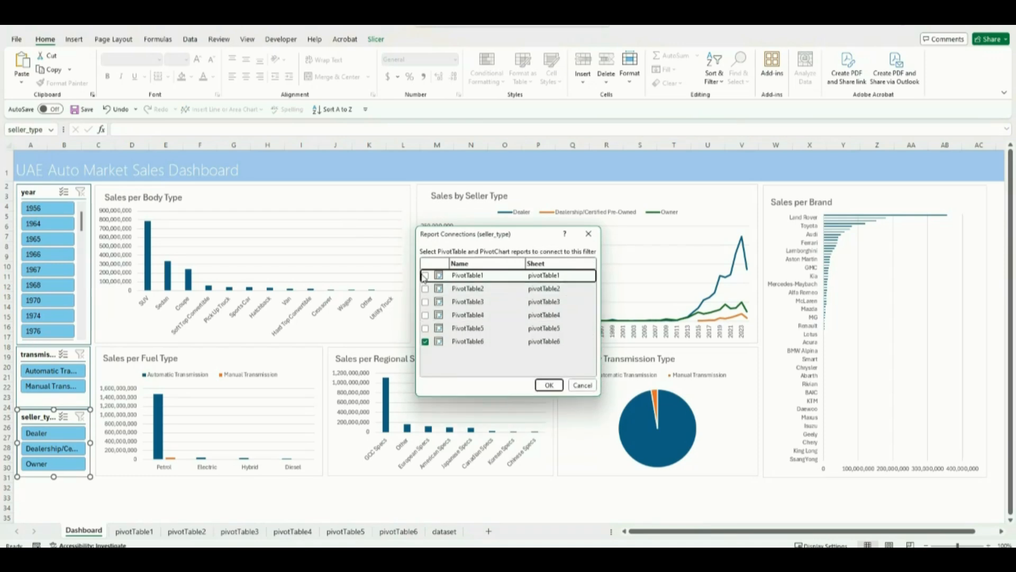
left_click(426, 276)
left_click(425, 288)
left_click(425, 302)
left_click(429, 315)
left_click(426, 328)
left_click(541, 385)
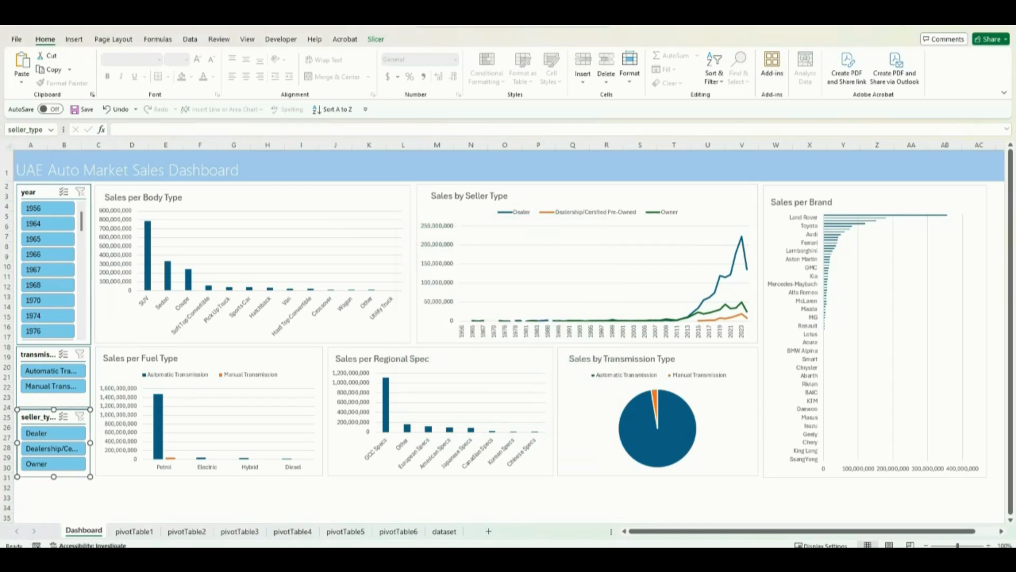
left_click(166, 488)
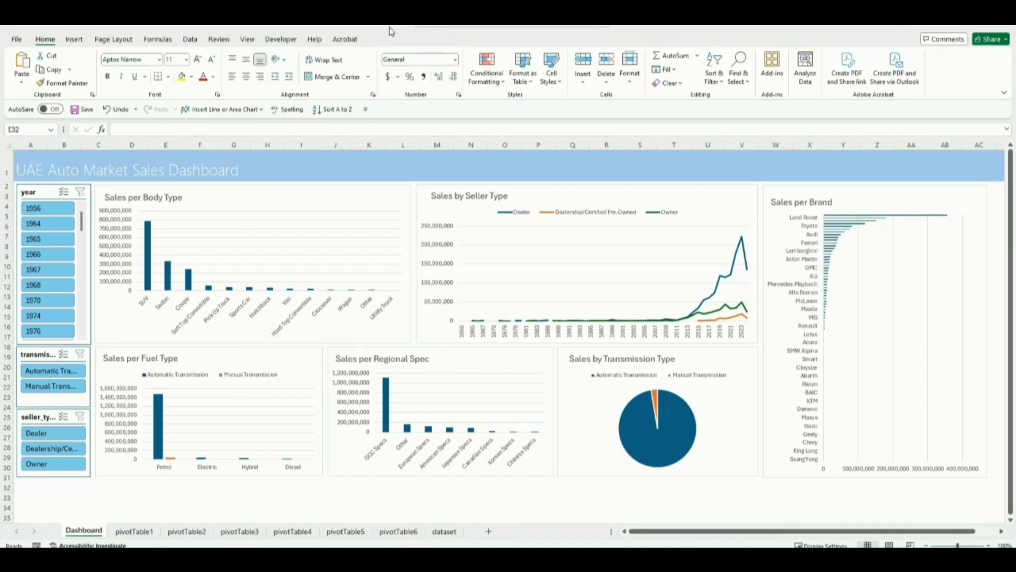
Step: Refresh all the workbook's PivotTables and charts through the Sales per Body Type chart, and deselect the chart
left_click(233, 200)
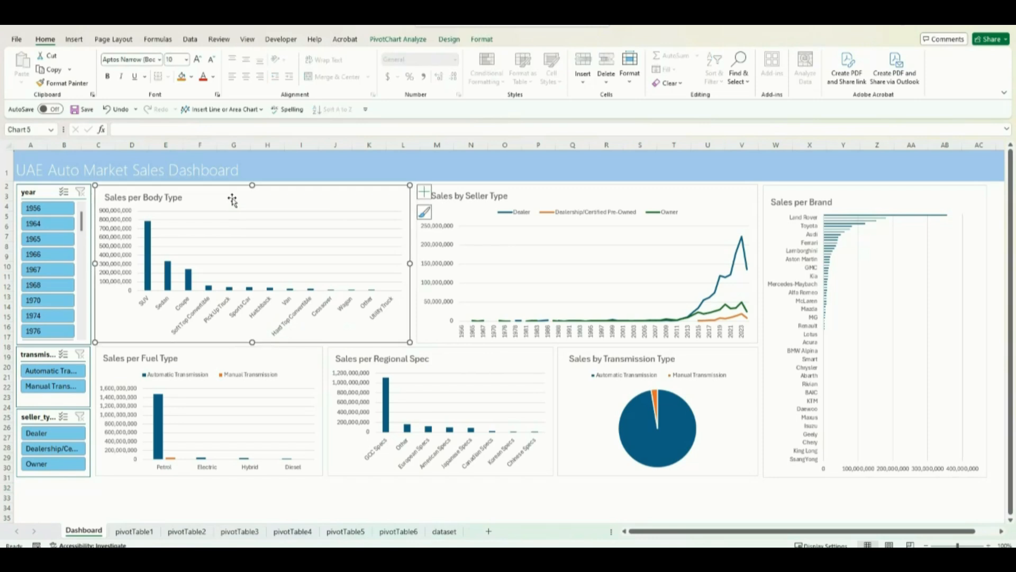
left_click(394, 40)
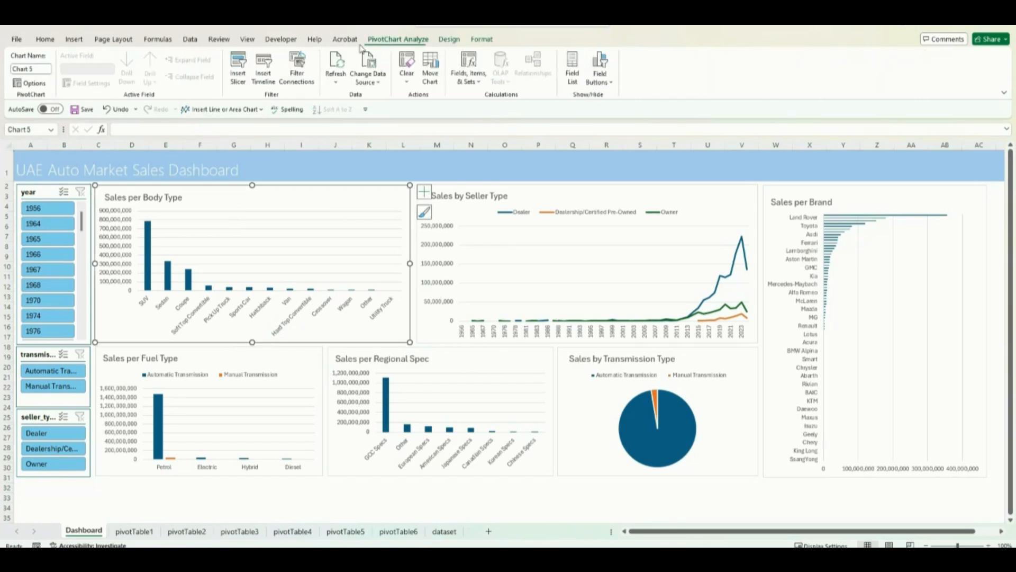
left_click(338, 83)
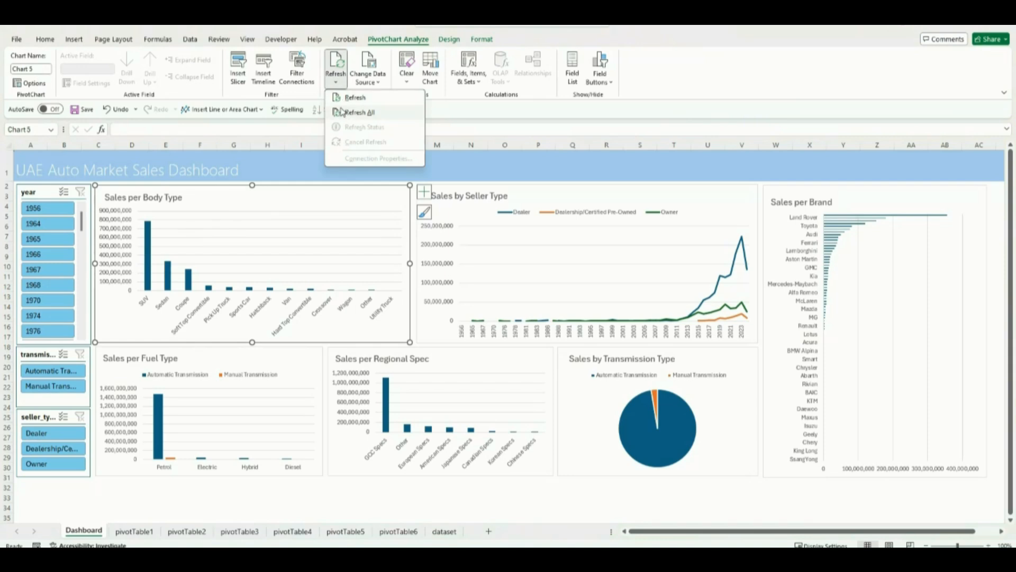
left_click(342, 113)
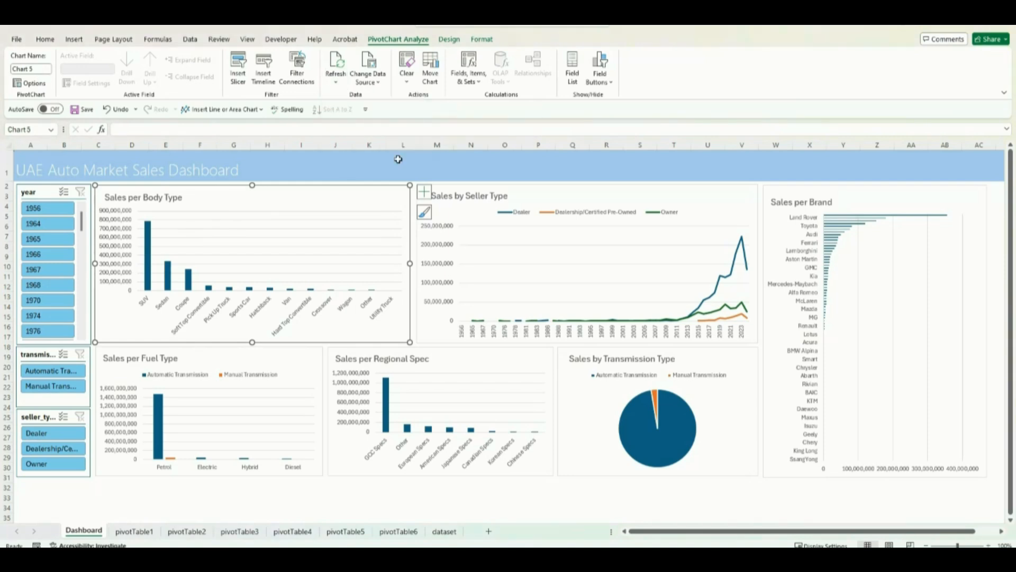
left_click(279, 507)
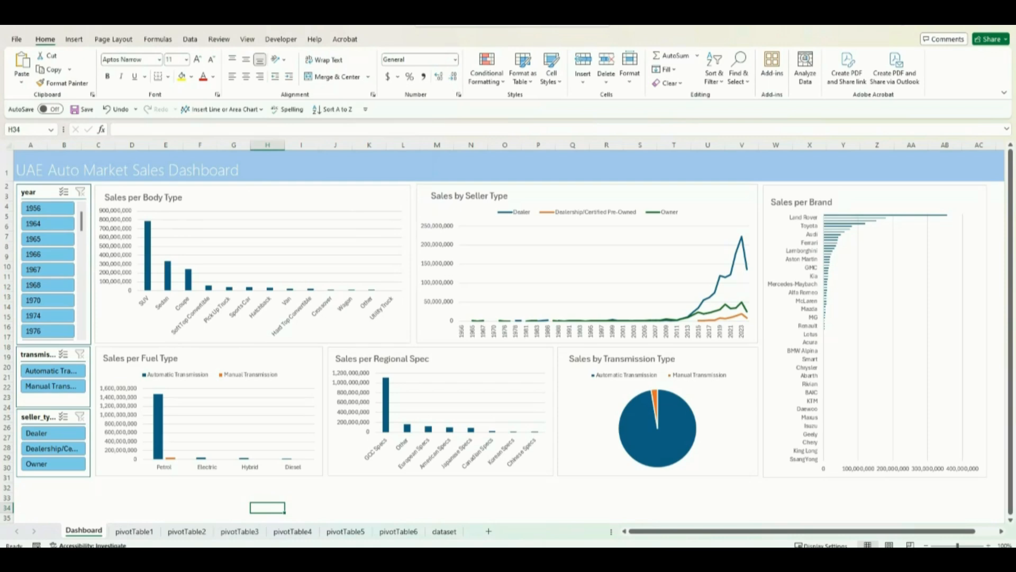
left_click(287, 292)
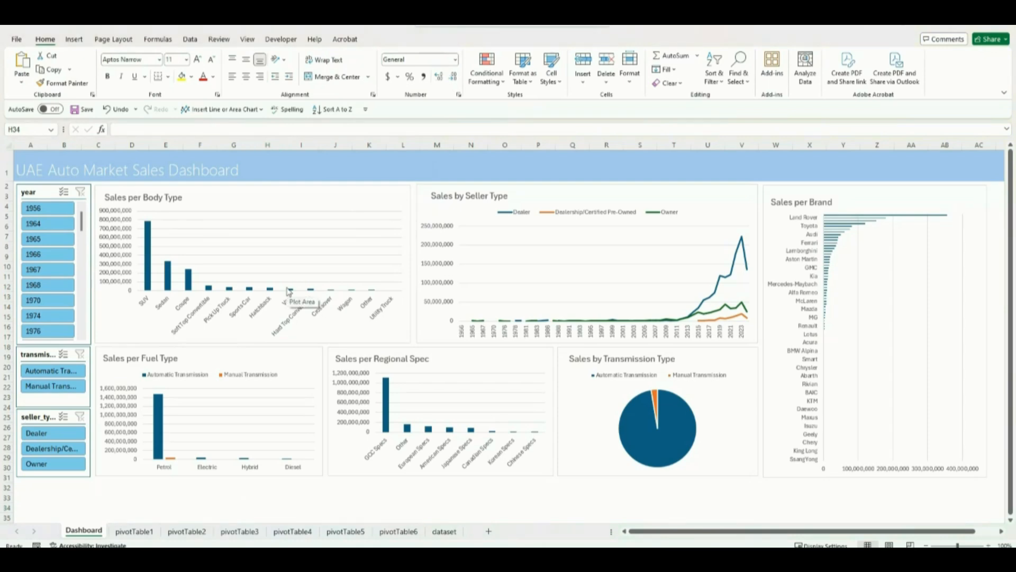